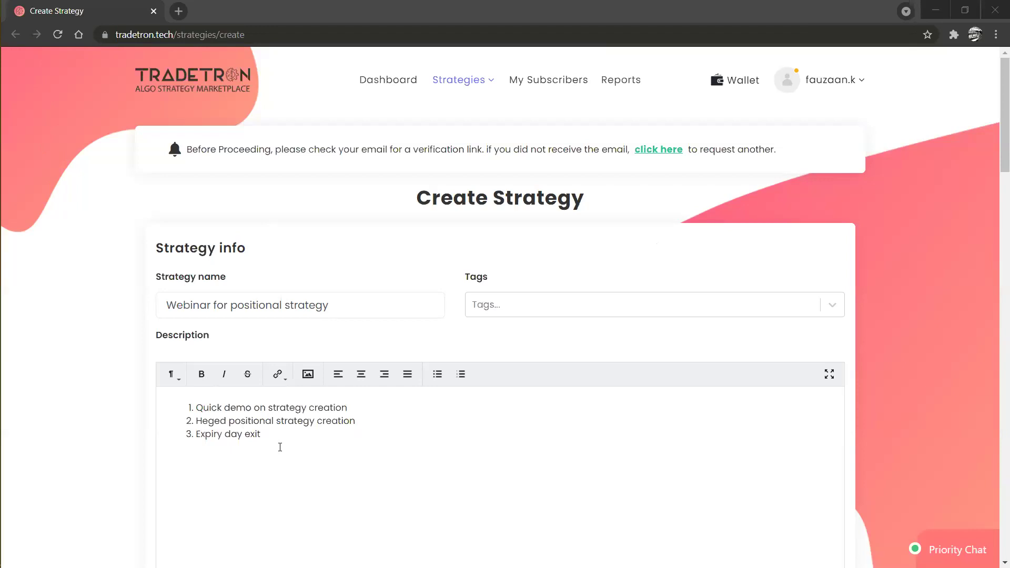
Make all three numbered lines of the strategy description bold.
key(ctrl+a)
key(ctrl+b)
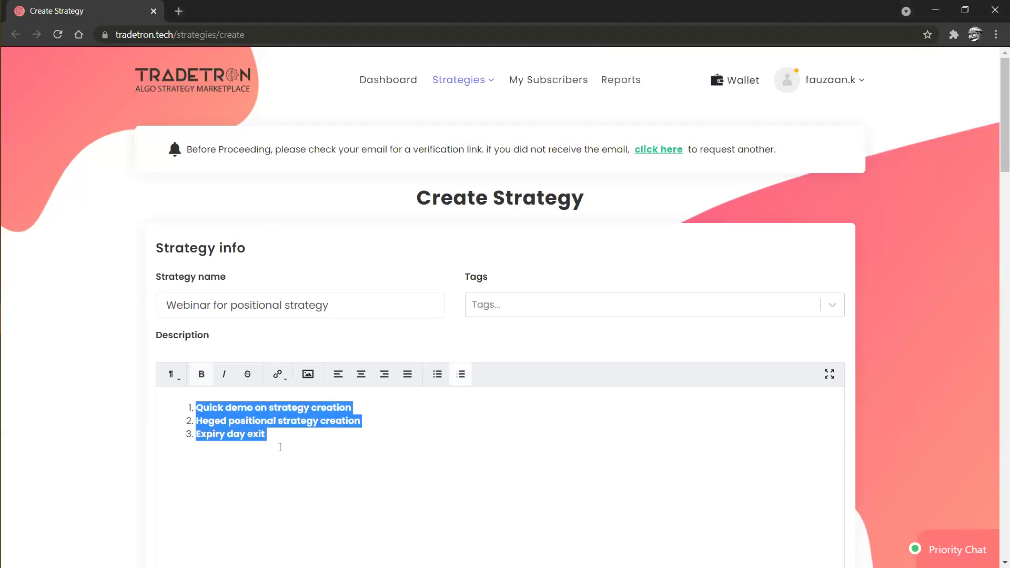
click(104, 388)
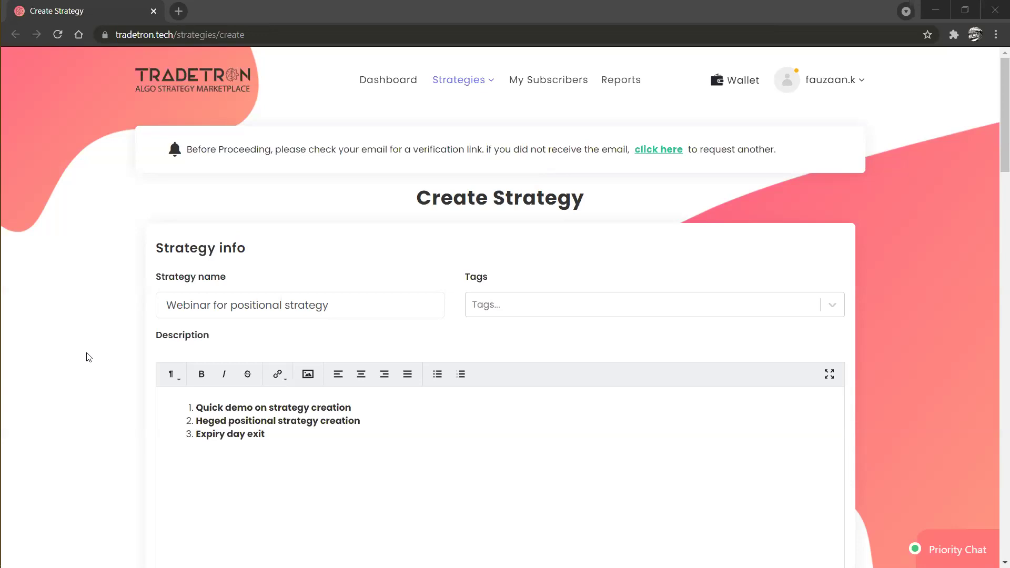
scroll(167, 279, down, 2)
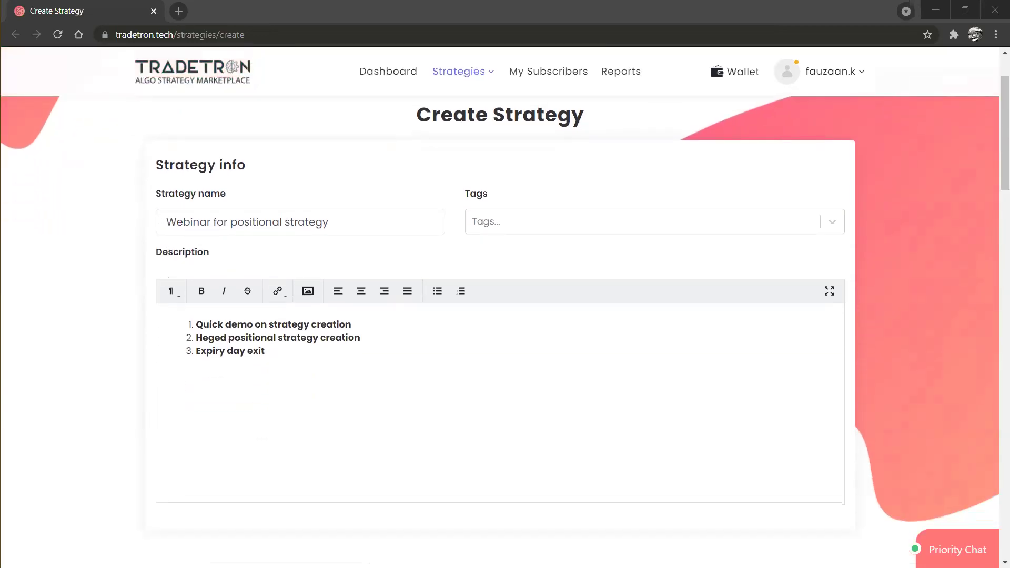
drag(166, 222, 334, 226)
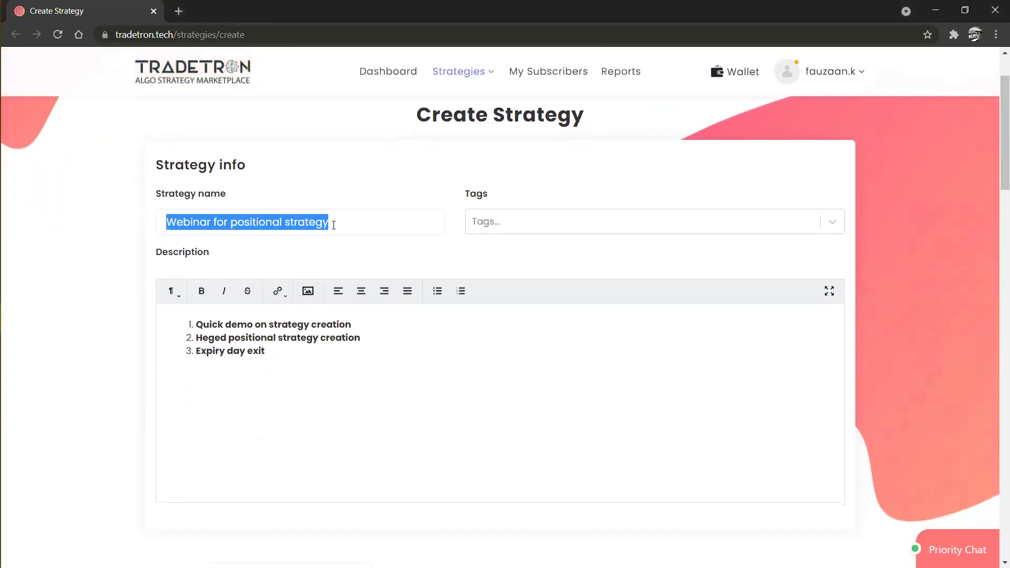
click(433, 204)
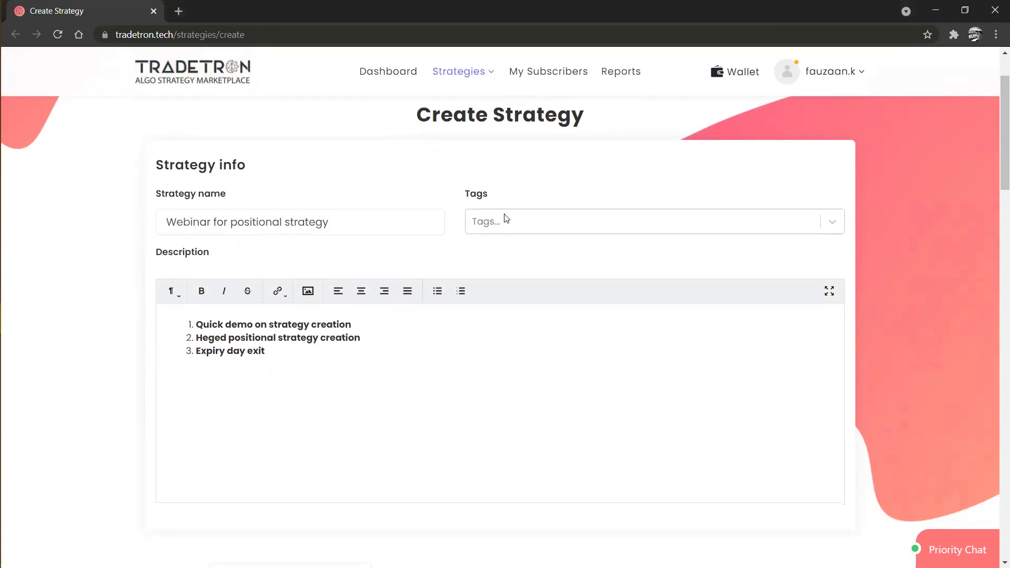
Add the SupportResistance tag to the strategy.
click(507, 219)
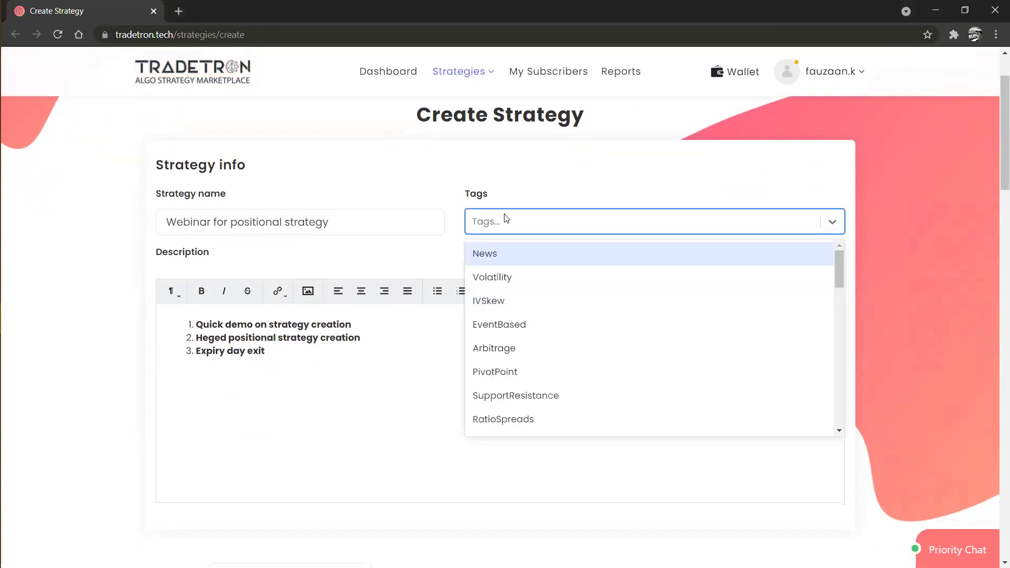
text(pos)
key(BackSpace)
key(Down)
key(Return)
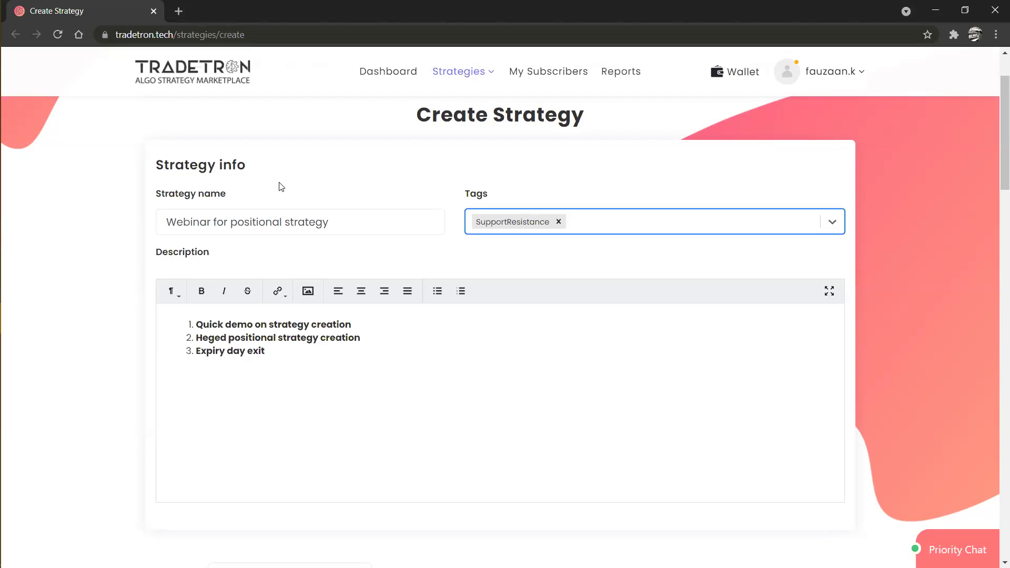
Start an entry condition for Set 1 with the Time keyword on the NSE exchange.
scroll(279, 187, down, 4)
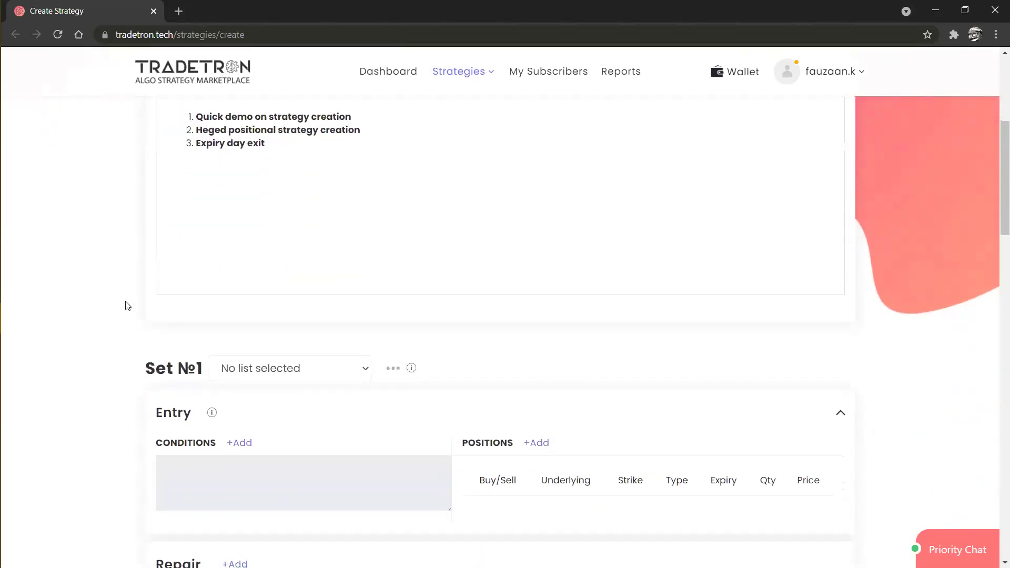
scroll(126, 305, down, 3)
scroll(126, 305, down, 2)
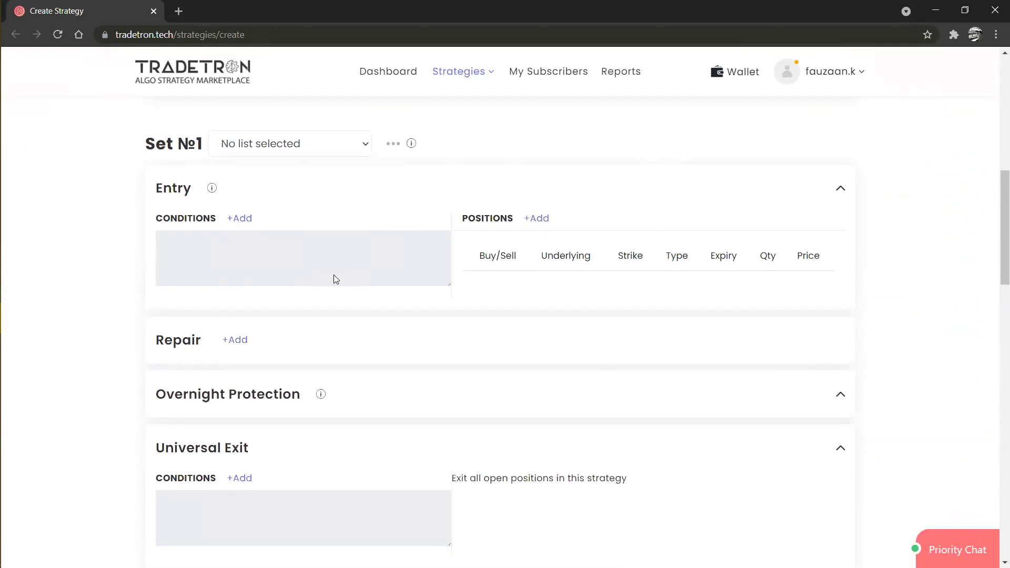
click(248, 220)
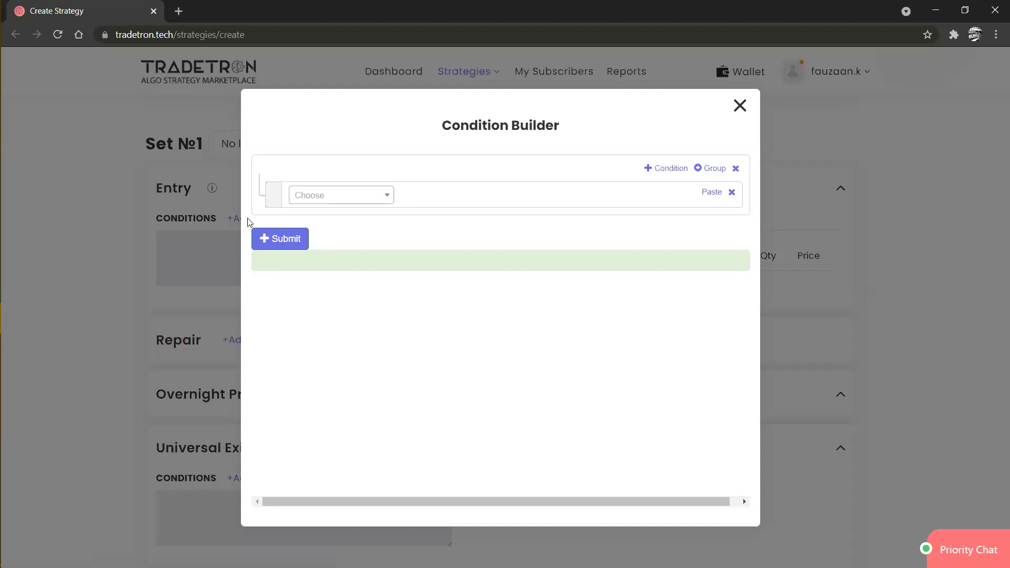
click(356, 202)
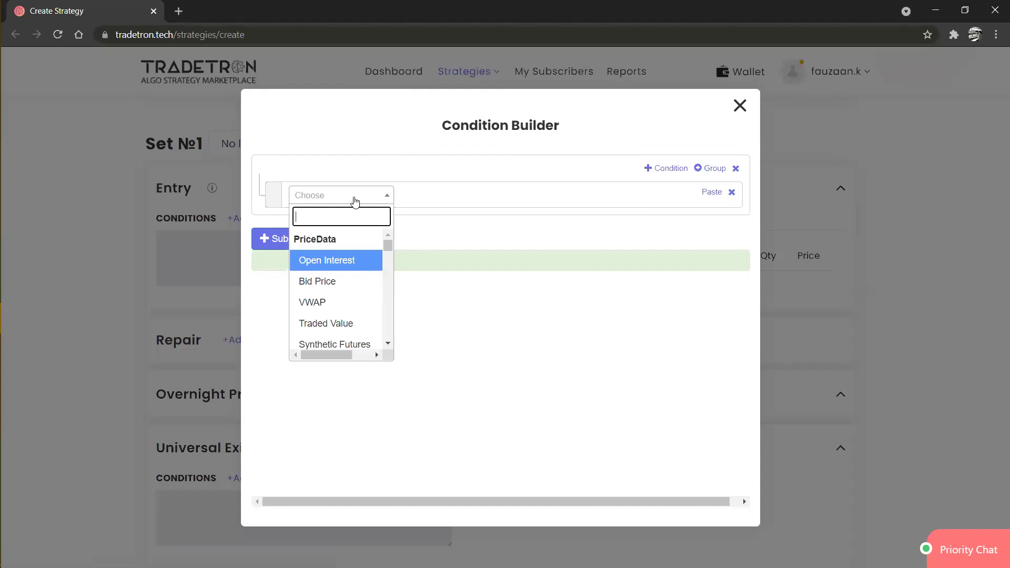
text(ti)
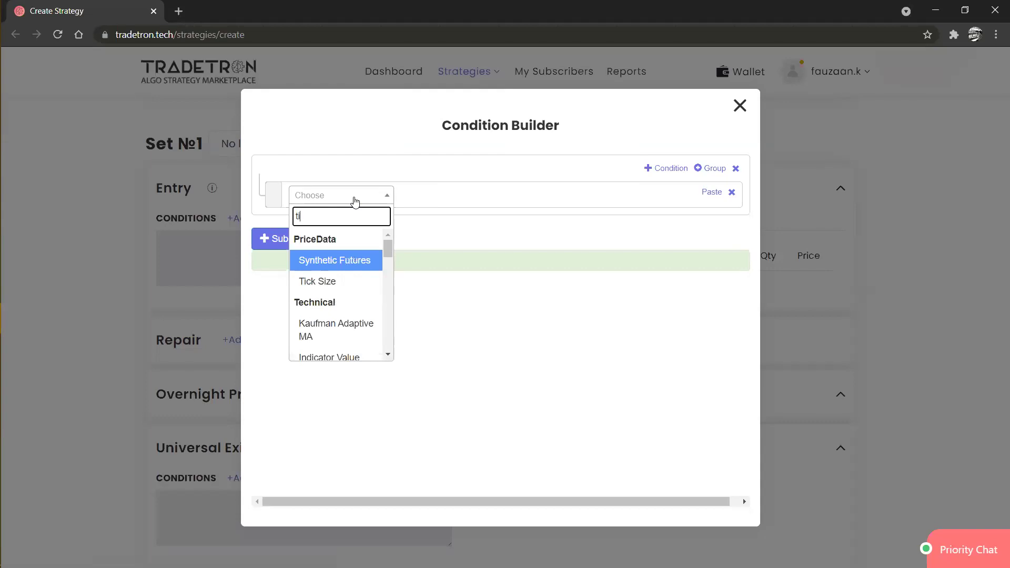
text(m)
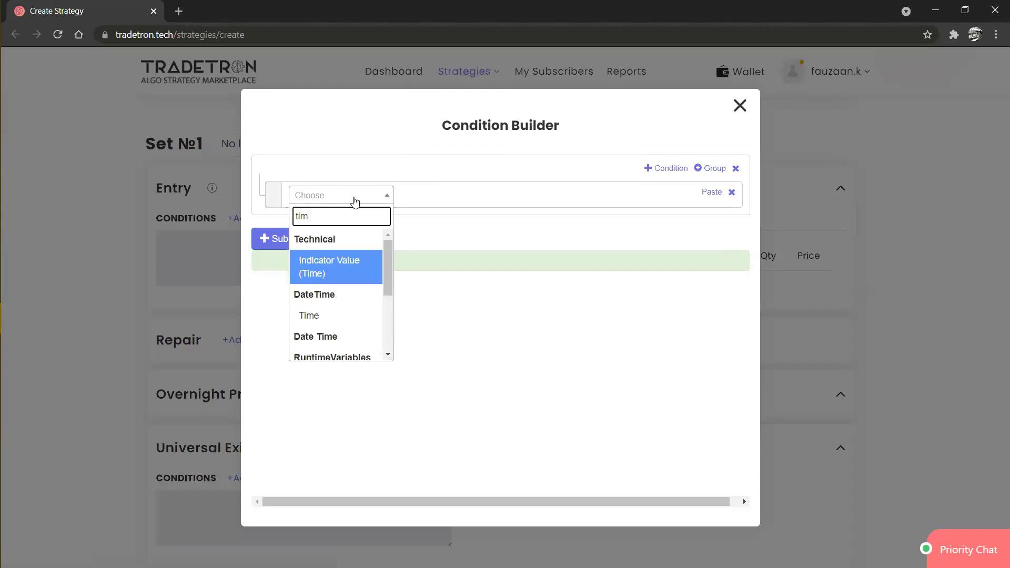
key(Down)
key(Return)
key(Return)
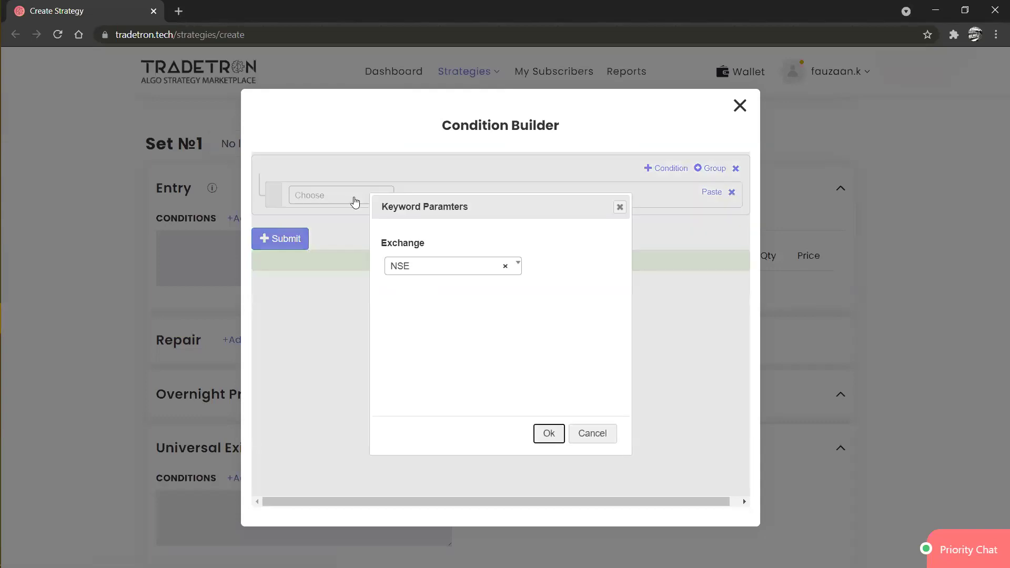
Complete the Time condition with the > operator and a Number keyword of 1400.
click(355, 202)
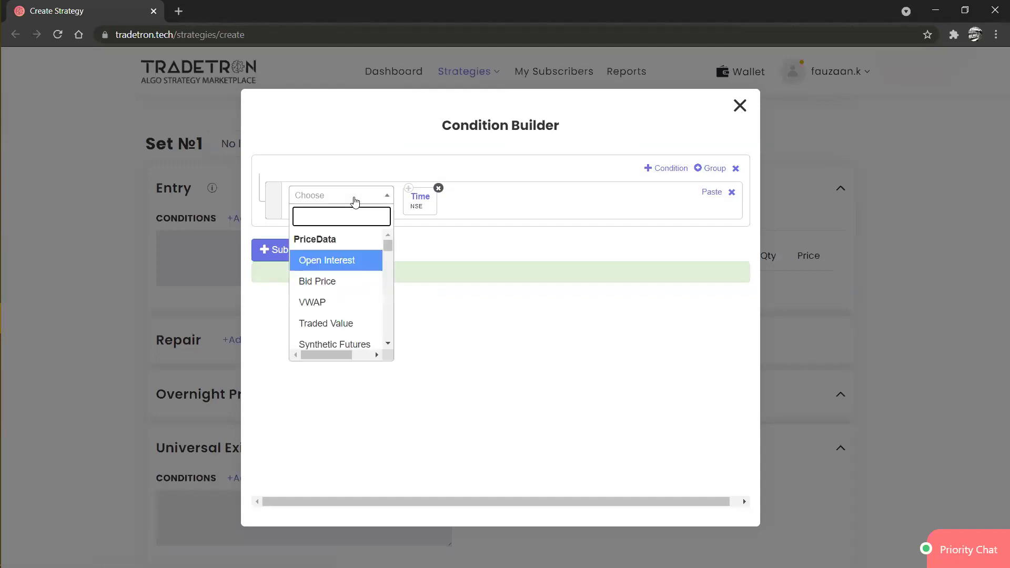
text(>)
key(Return)
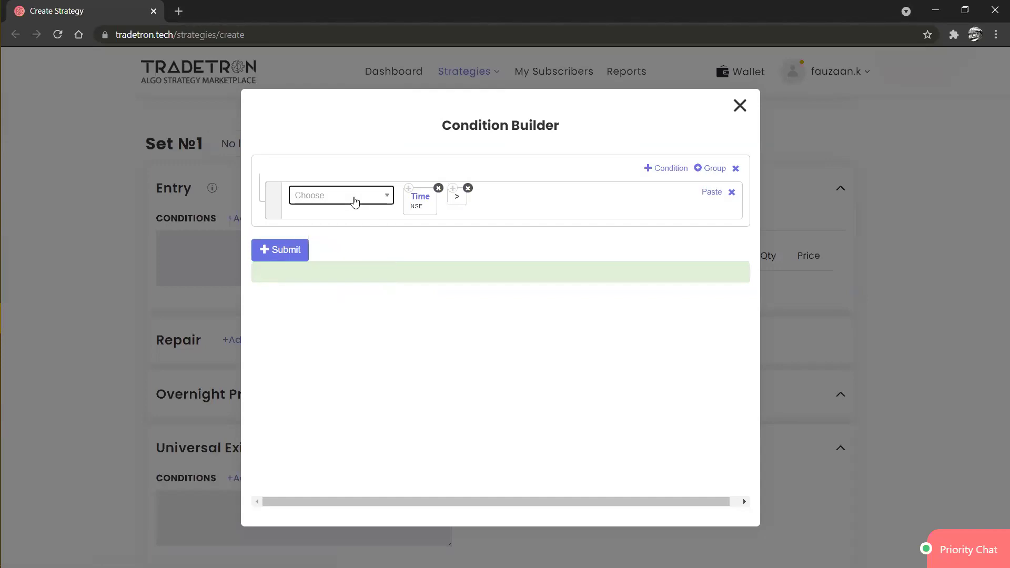
click(355, 202)
text(numb)
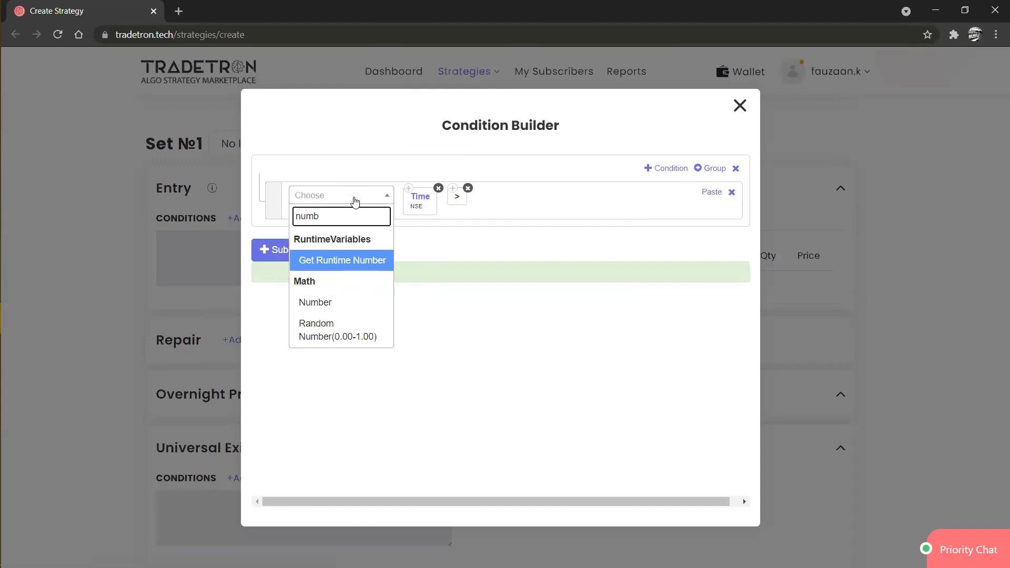
key(Down)
key(Return)
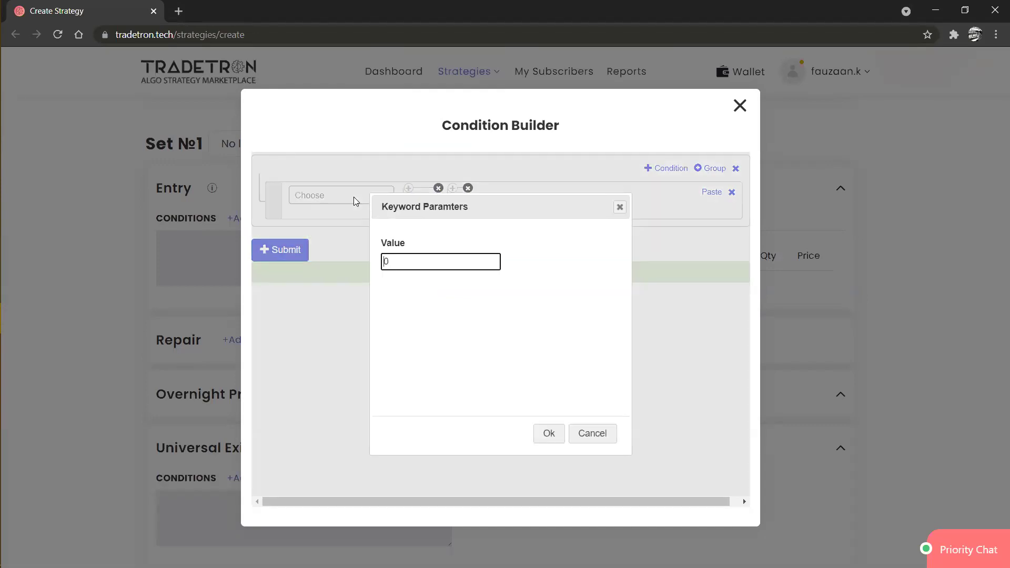
key(Delete)
text(1400)
key(Tab)
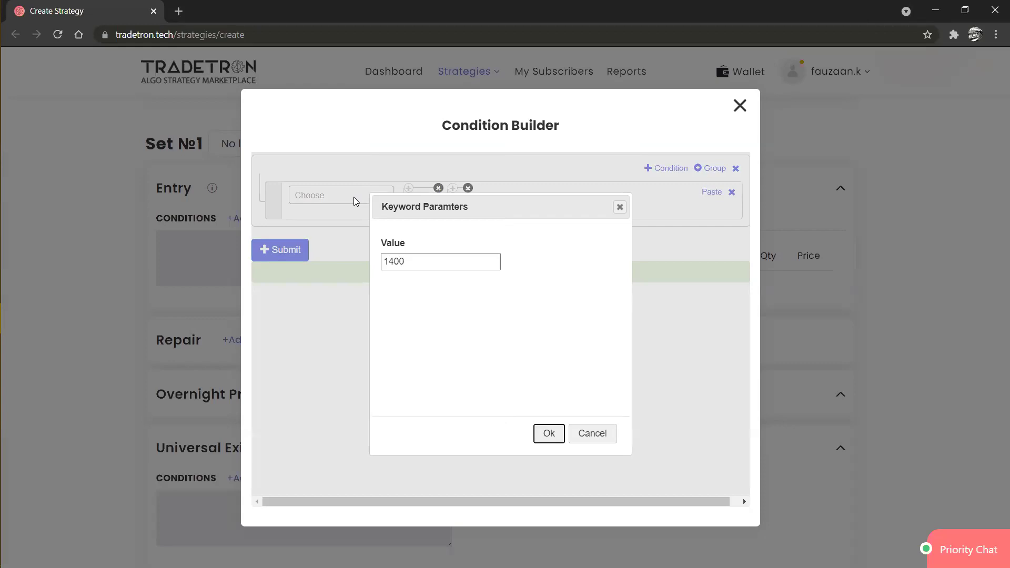
key(Return)
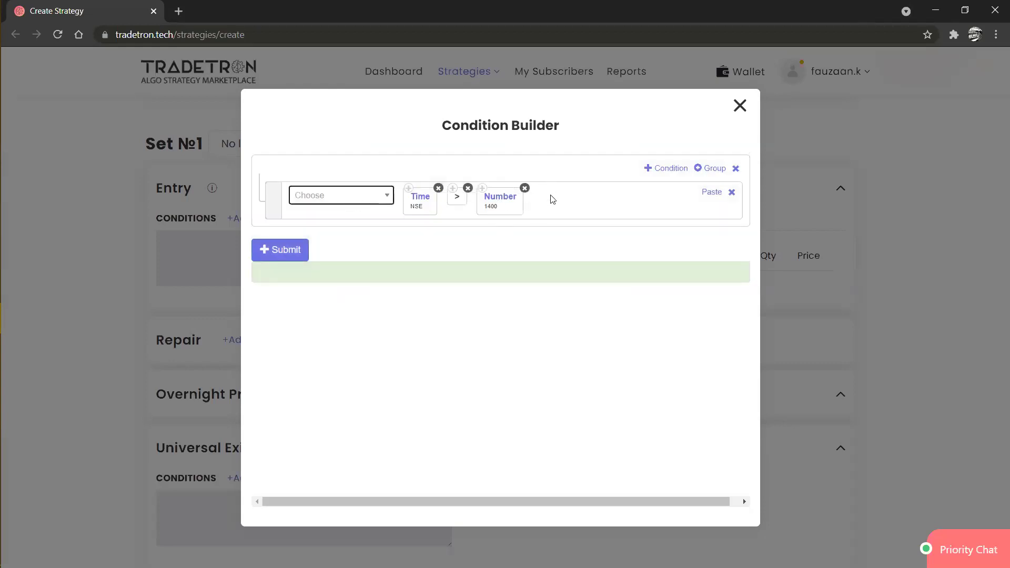
Add a second entry condition beginning with the Week Day keyword on the NSE exchange.
click(674, 169)
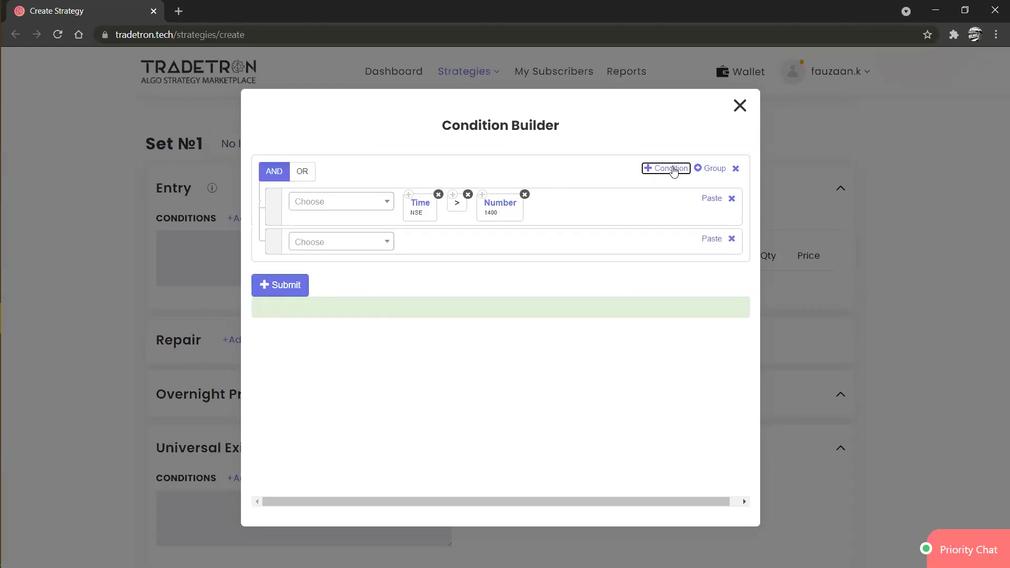
click(376, 250)
text(week)
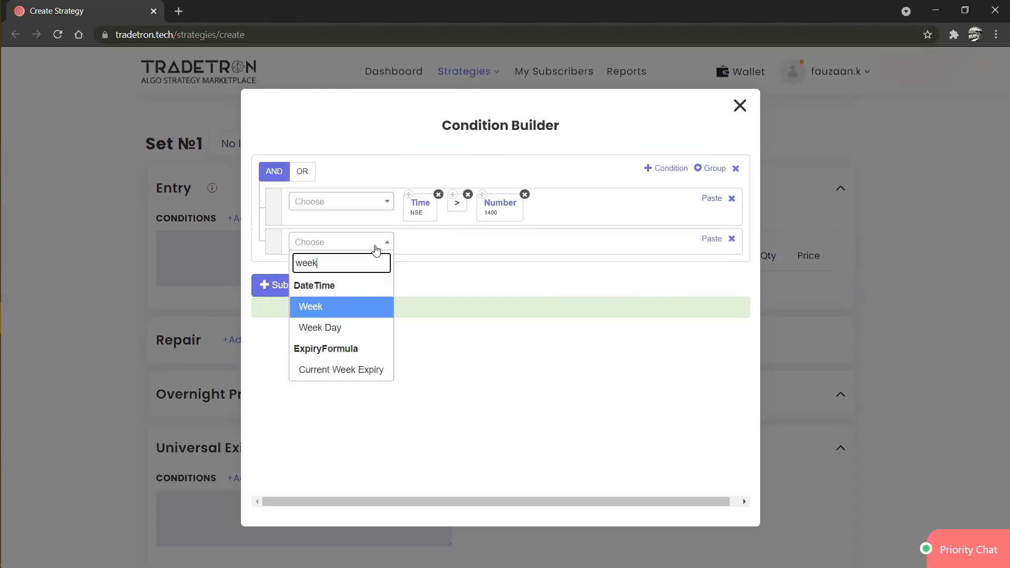
key(Down)
key(Return)
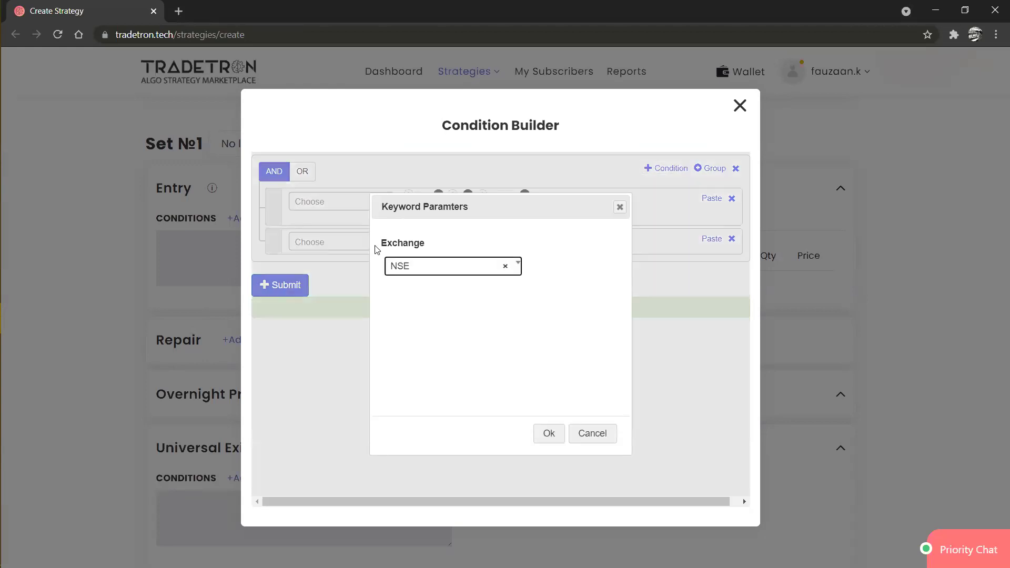
key(Tab)
key(Return)
Add the == operator after the Week Day keyword.
click(377, 250)
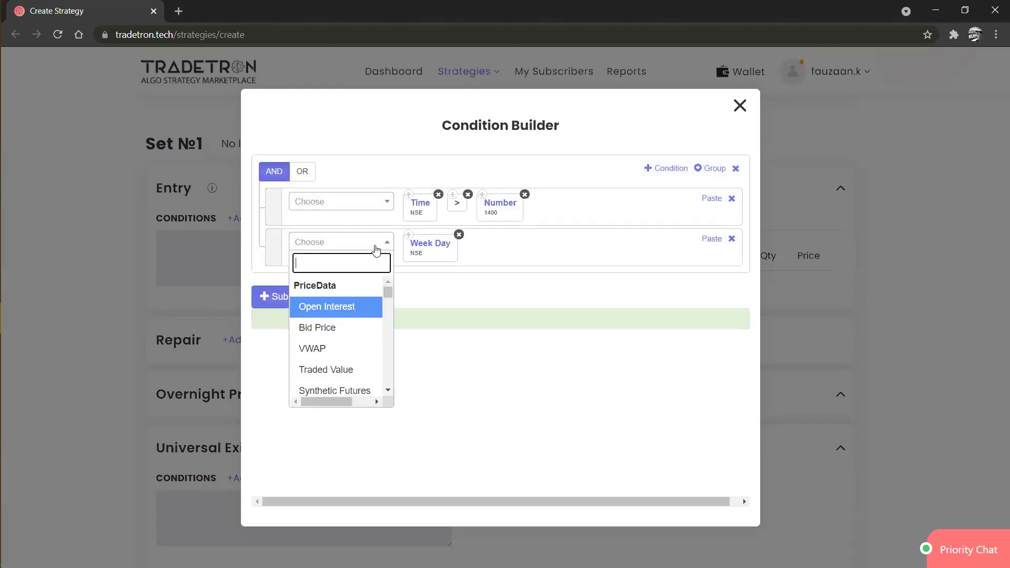
text(<)
key(BackSpace)
text(=)
key(Down)
key(Down)
key(Return)
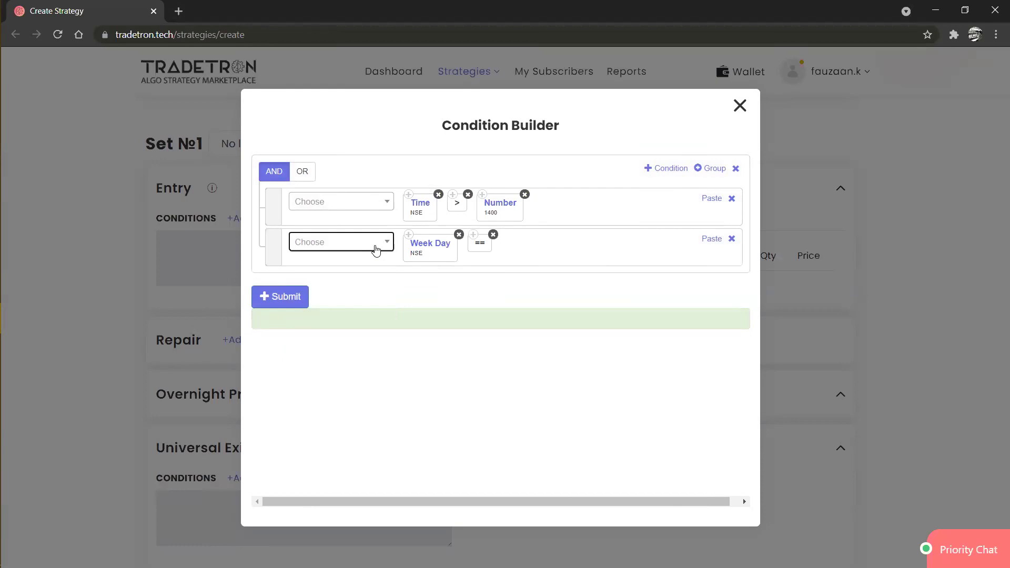
Copy the Number block from the Time condition into the Week Day condition and set its value to 5.
click(483, 196)
click(713, 240)
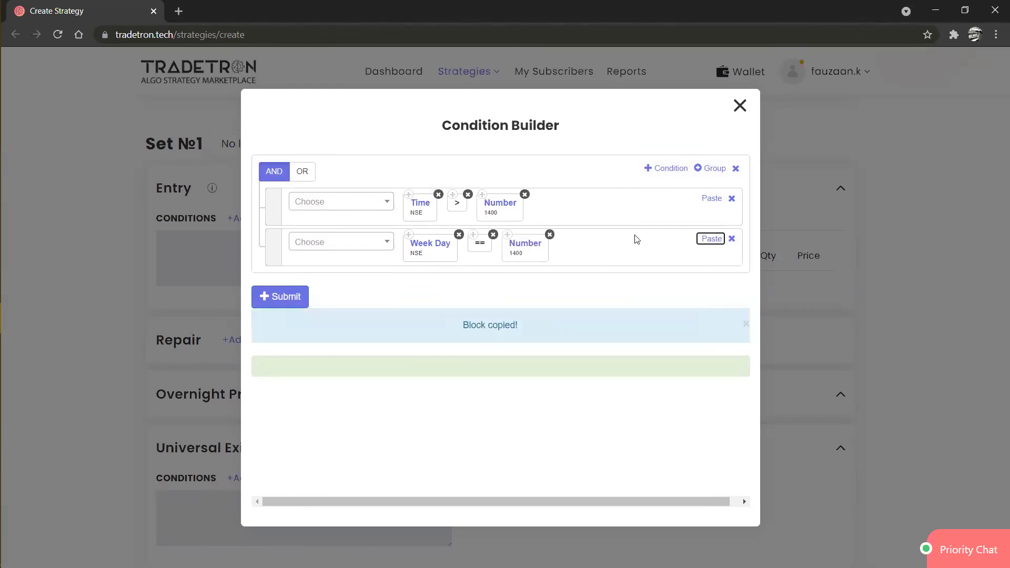
click(529, 246)
key(ctrl+a)
text(5)
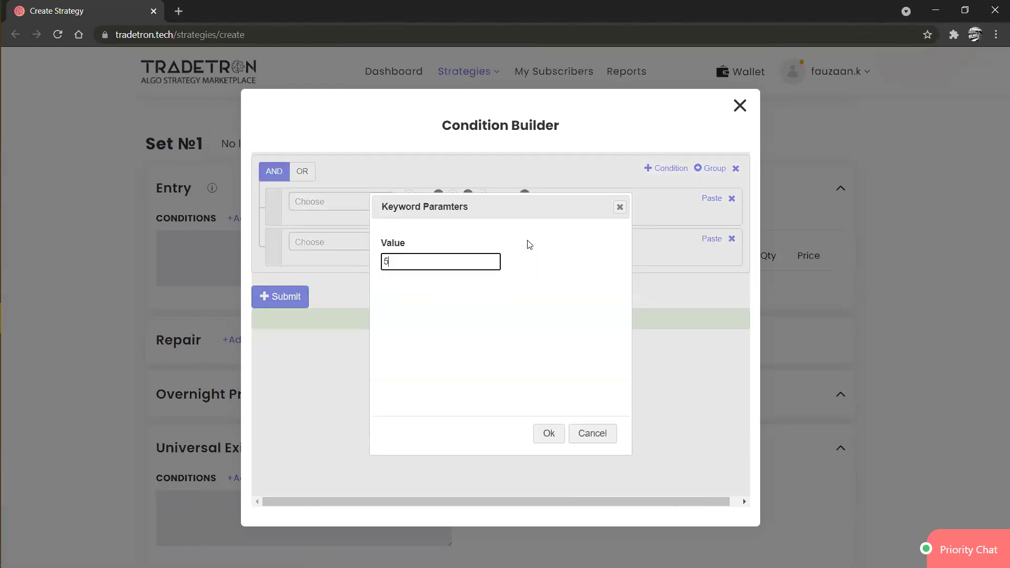
key(Return)
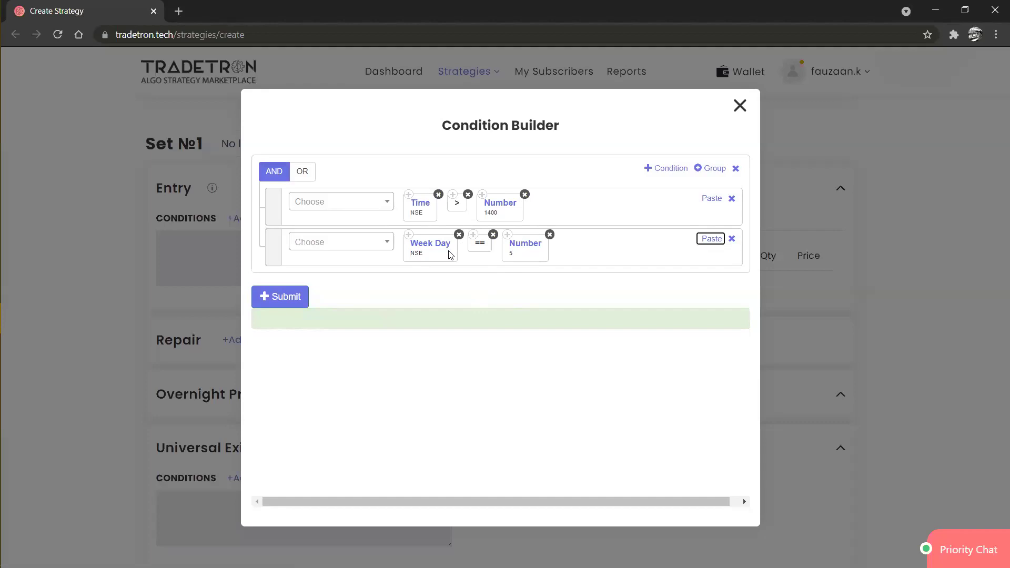
Add a third entry condition and insert the days keyword that takes two dates.
click(668, 171)
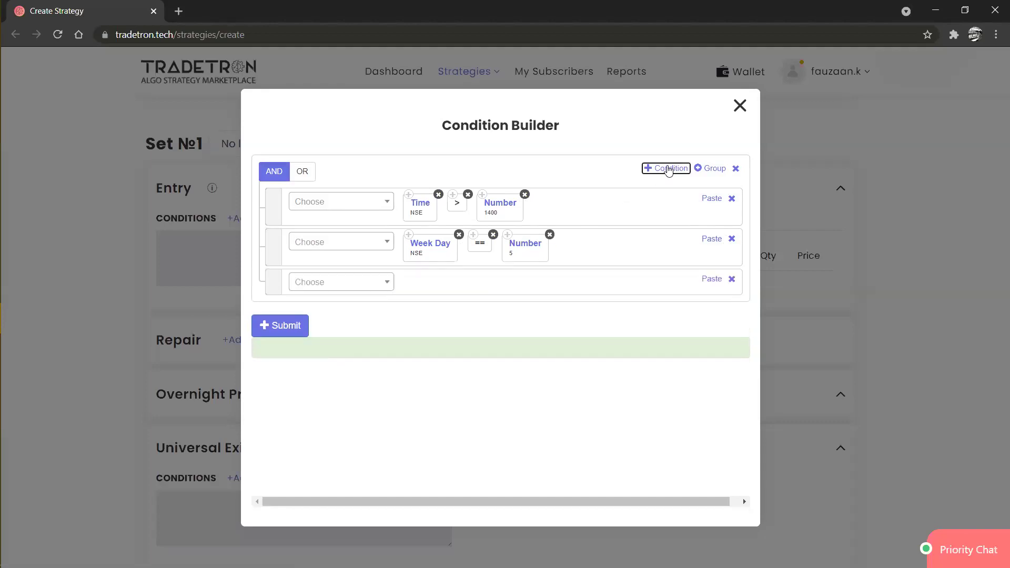
click(359, 286)
text(deay)
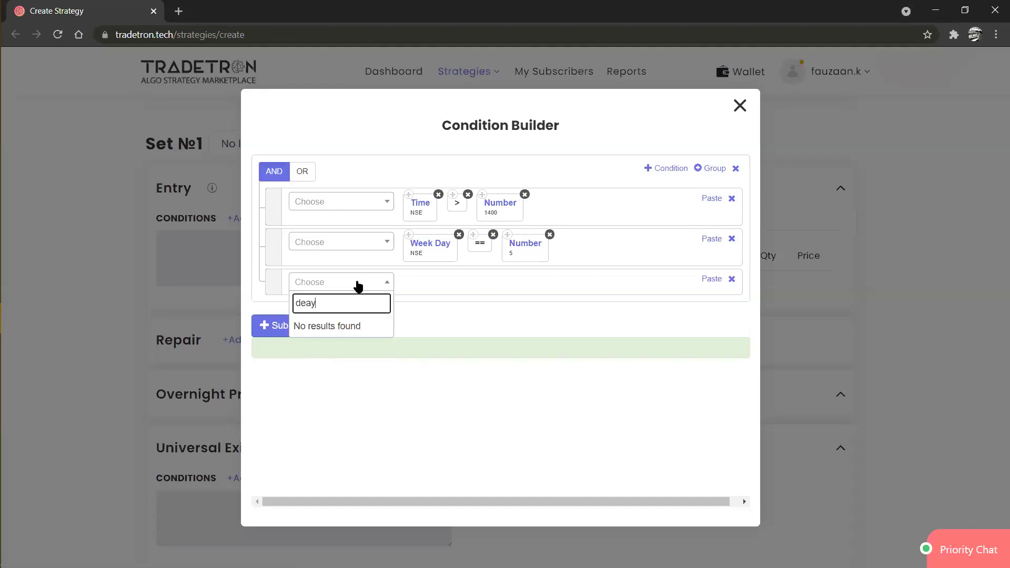
key(BackSpace)
key(BackSpace)
key(BackSpace)
text(ays)
key(Return)
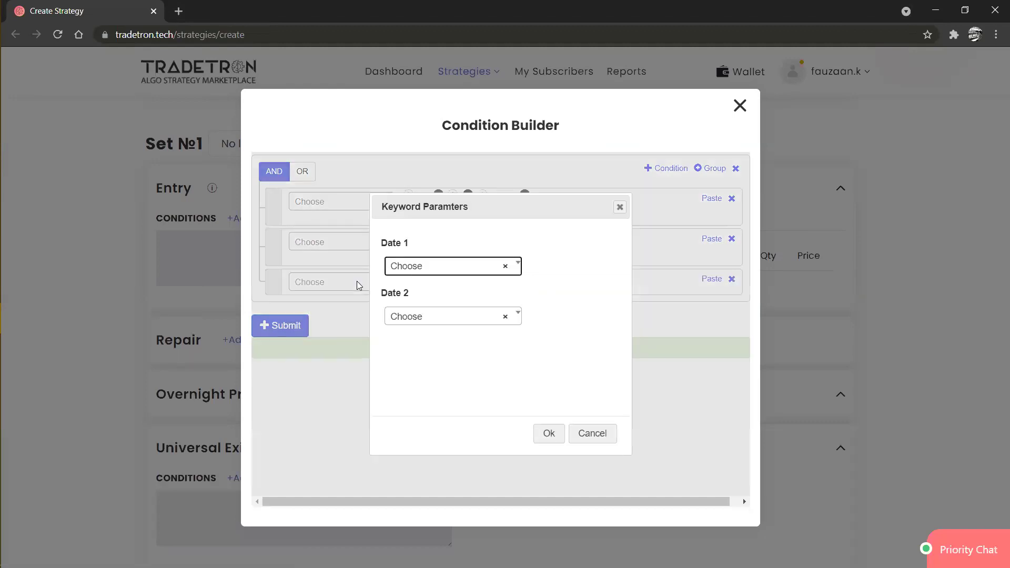
Set Date 1 to Today and Date 2 to Current Week Expiry for the Days Difference keyword.
click(426, 272)
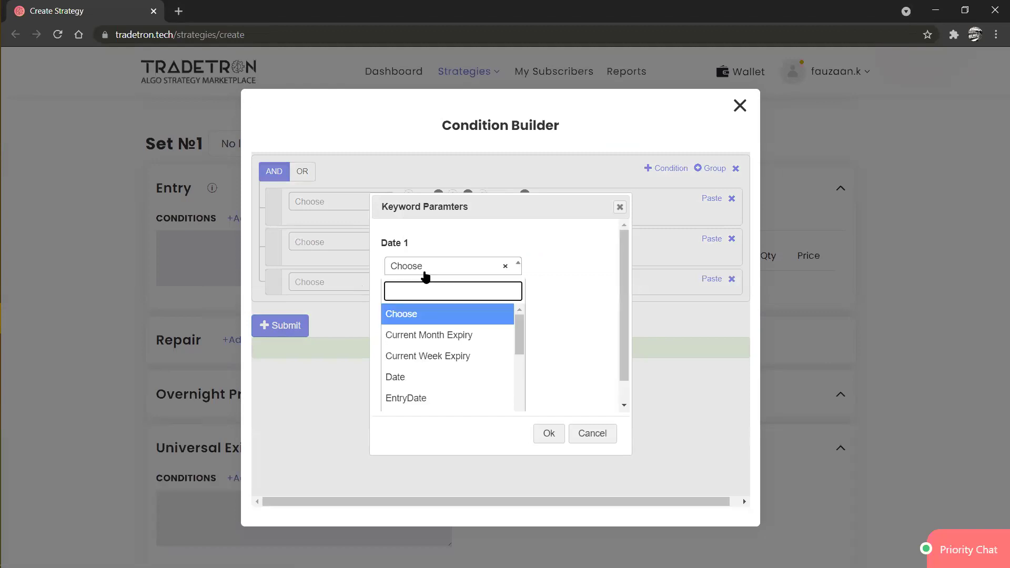
text(to)
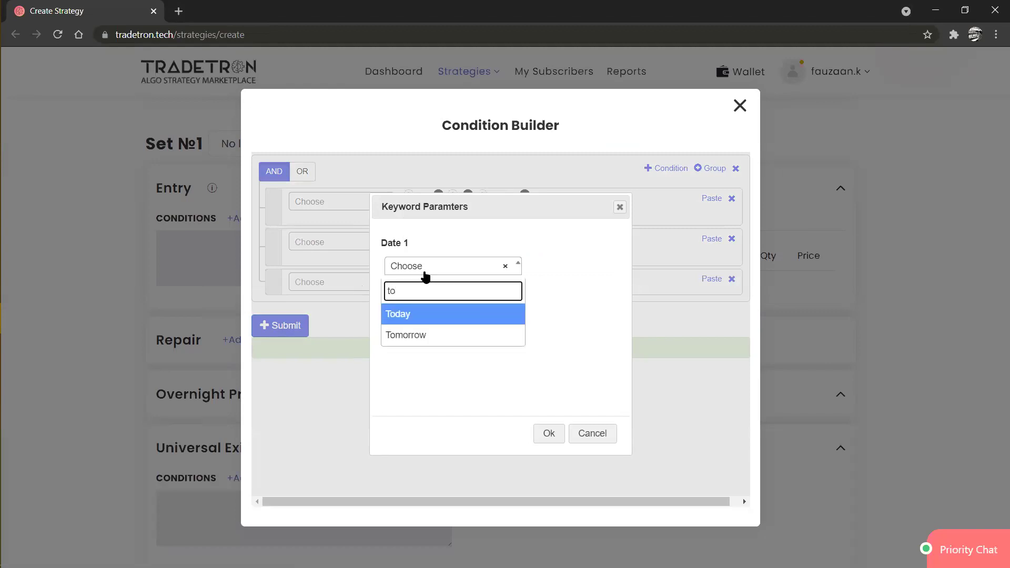
key(Return)
click(435, 321)
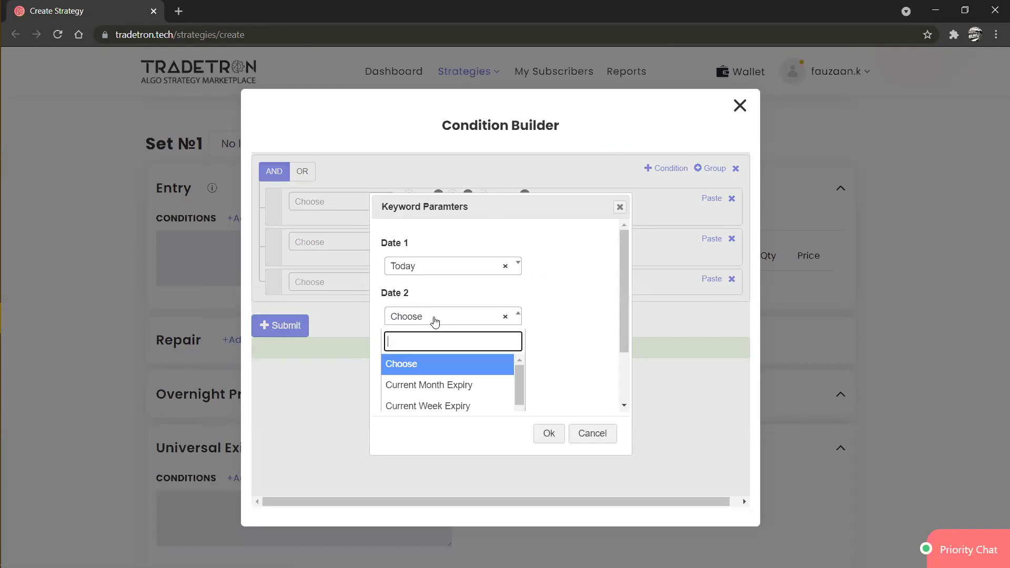
key(Down)
key(Down)
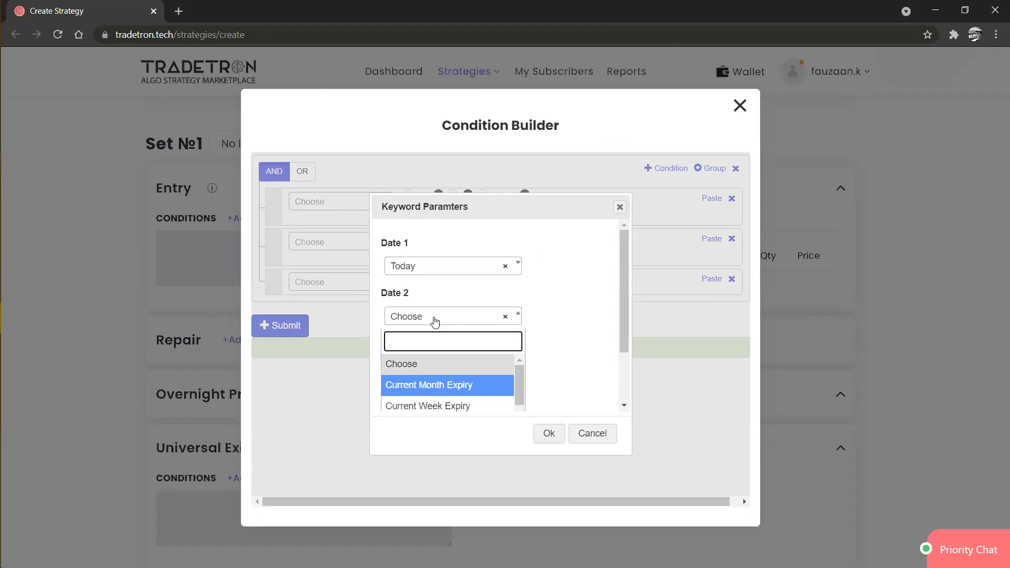
key(Return)
click(549, 433)
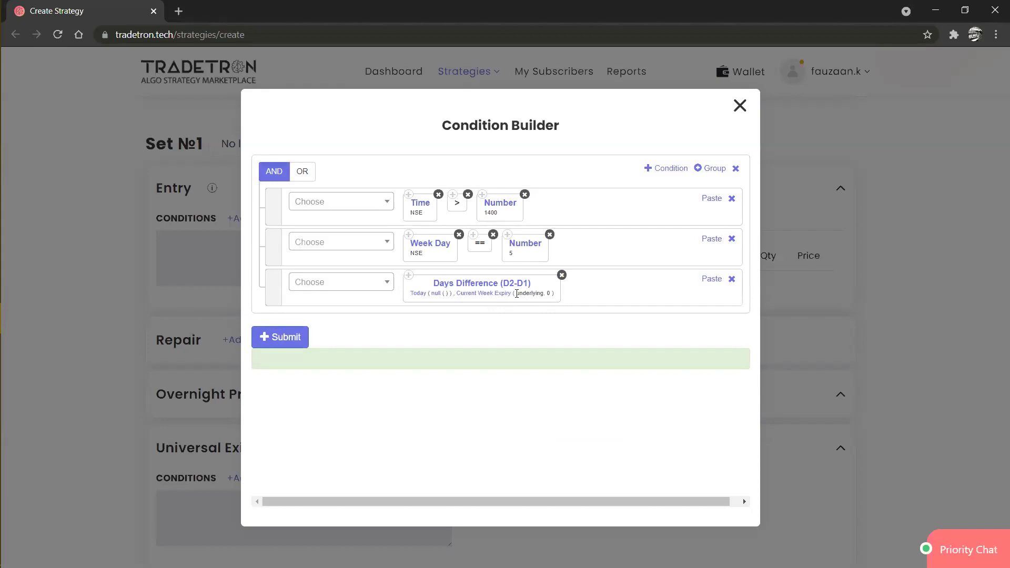
Set the NSE exchange for Today and choose NIFTY 50 as the underlying of Current Week Expiry.
click(424, 296)
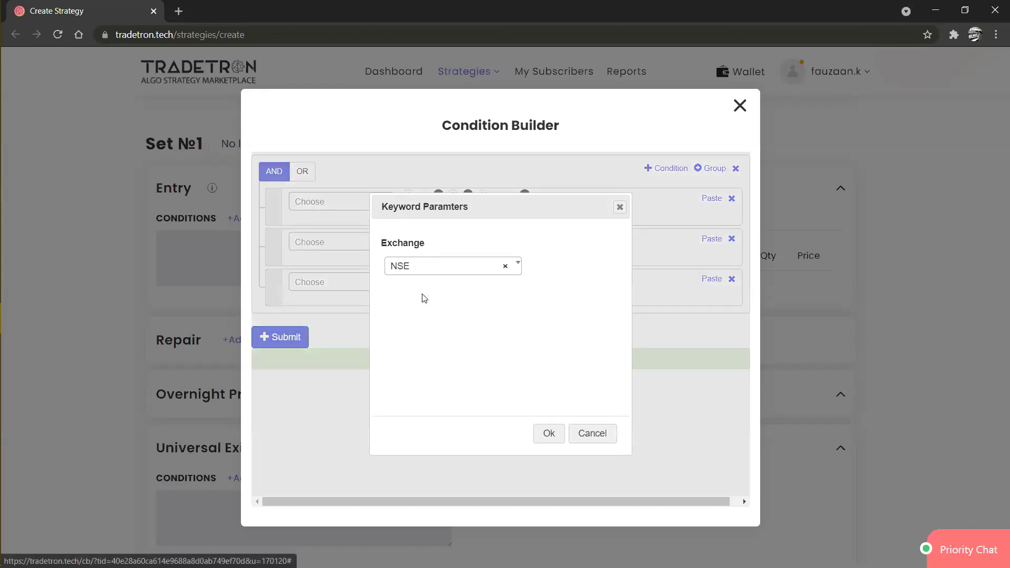
click(549, 433)
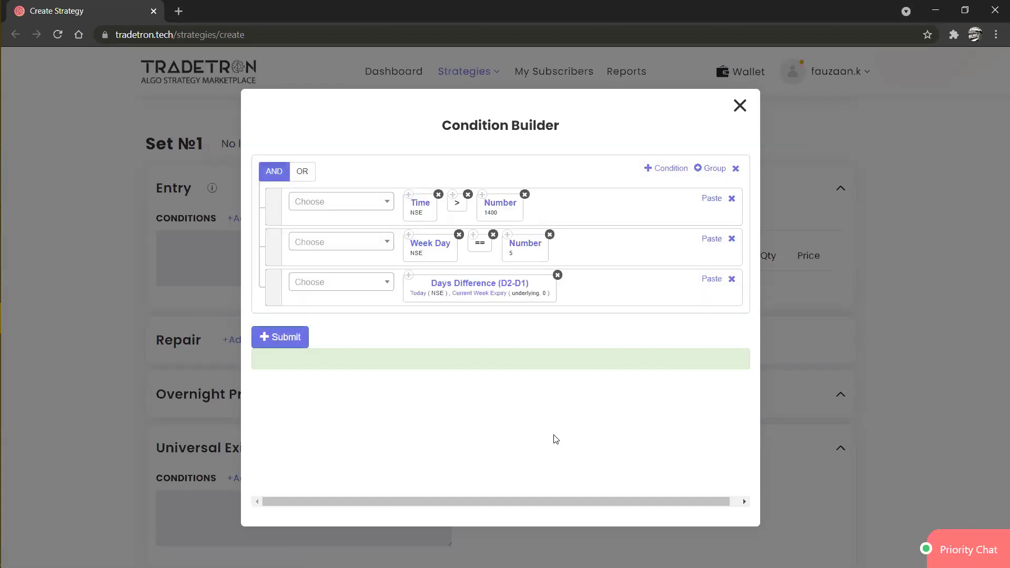
click(493, 296)
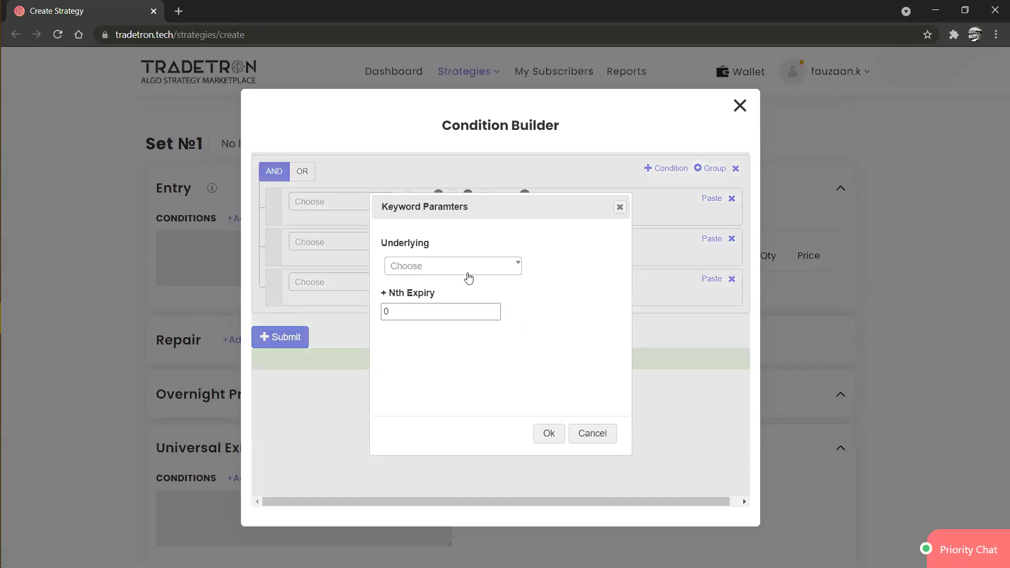
click(469, 277)
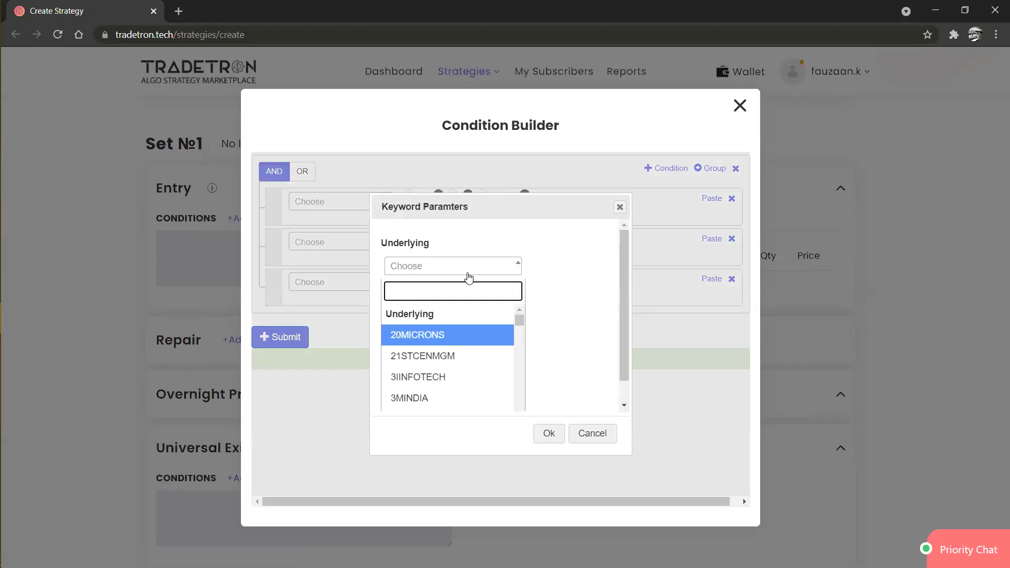
text(nifty)
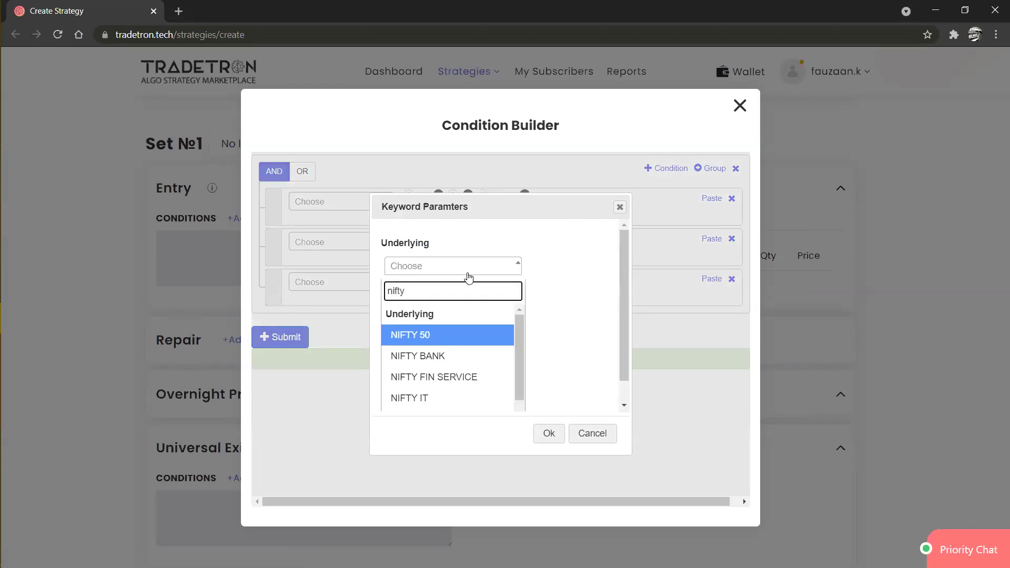
key(Return)
key(Tab)
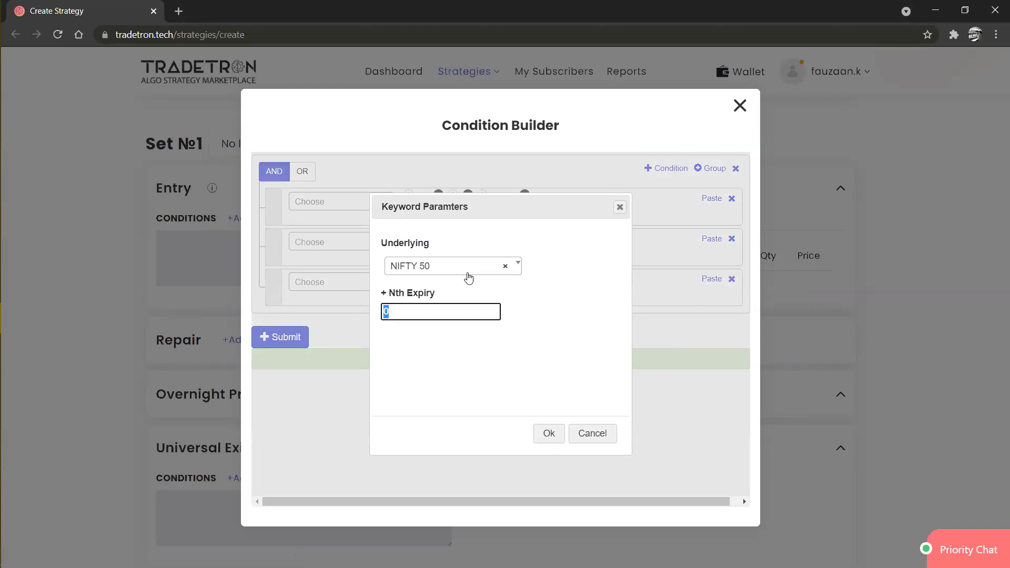
Set the Nth Expiry of Current Week Expiry to 0 and apply the keyword parameters.
click(421, 319)
key(BackSpace)
text(1)
key(BackSpace)
text(0)
key(Return)
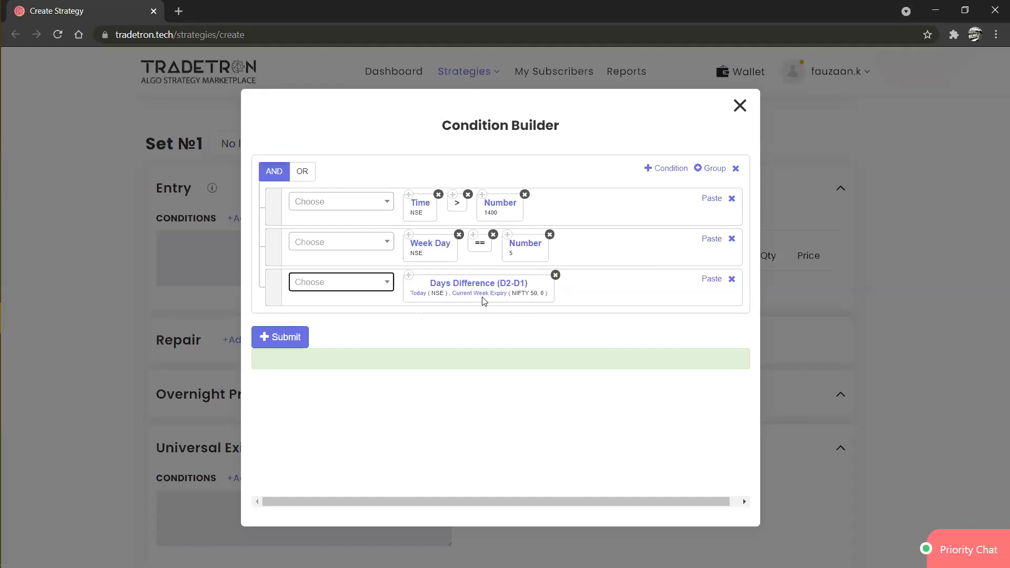
Add the >= operator after the Days Difference keyword in the third condition.
click(451, 199)
click(363, 290)
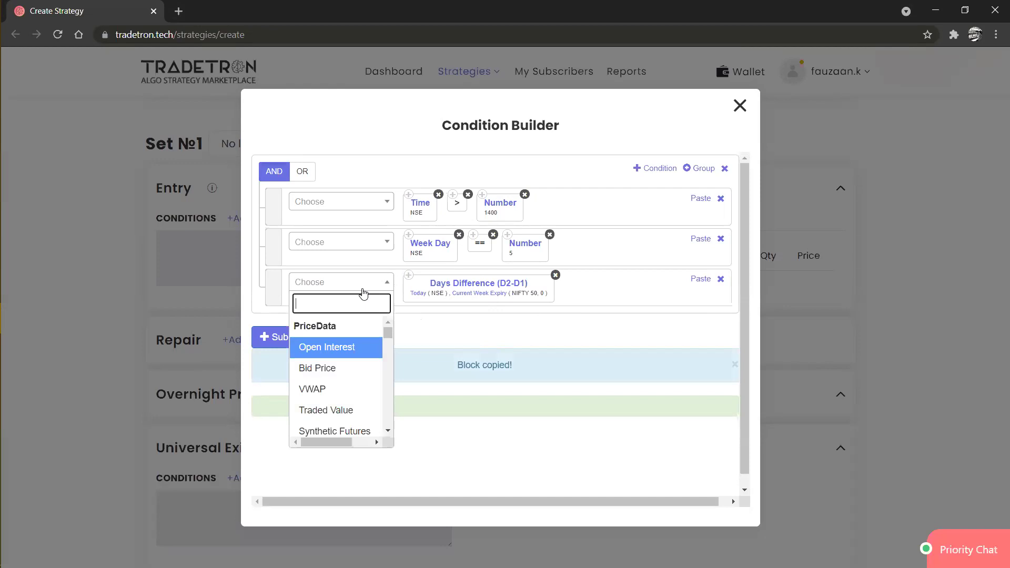
text(>)
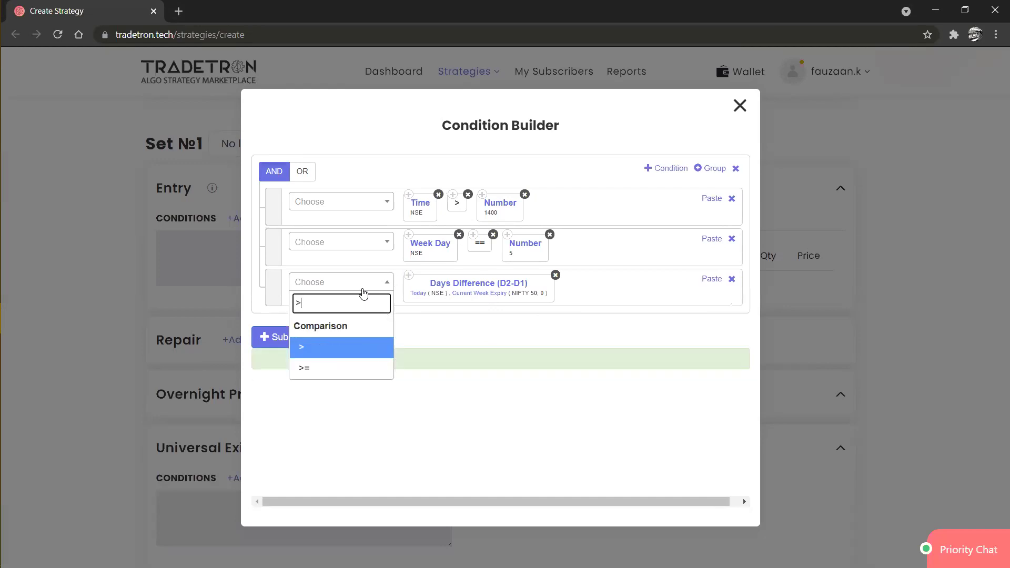
key(Down)
key(Return)
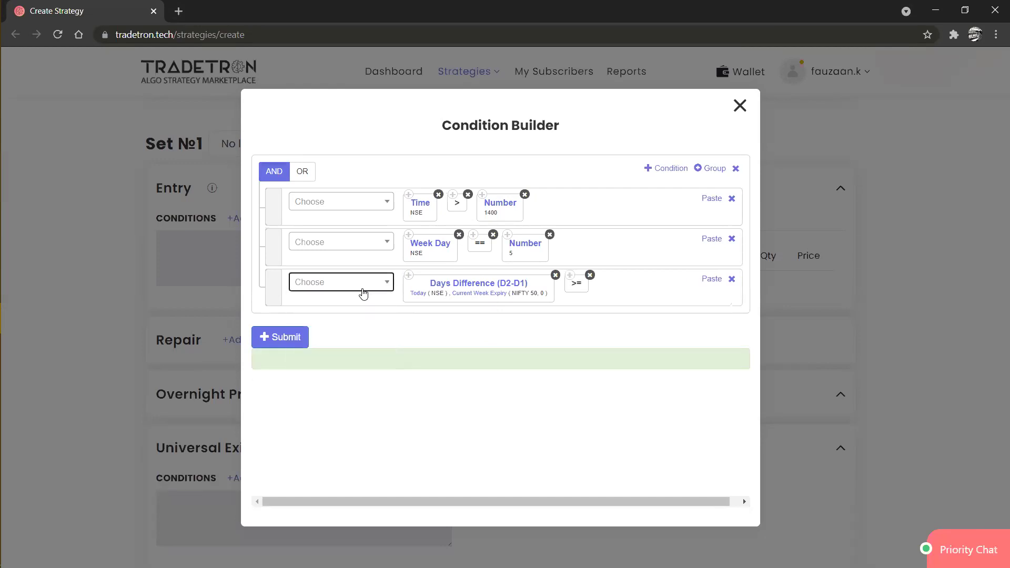
Copy the Number block from the Week Day condition into the Days Difference condition and set its value to 6.
click(510, 242)
click(708, 280)
click(632, 286)
key(BackSpace)
text(6)
key(Return)
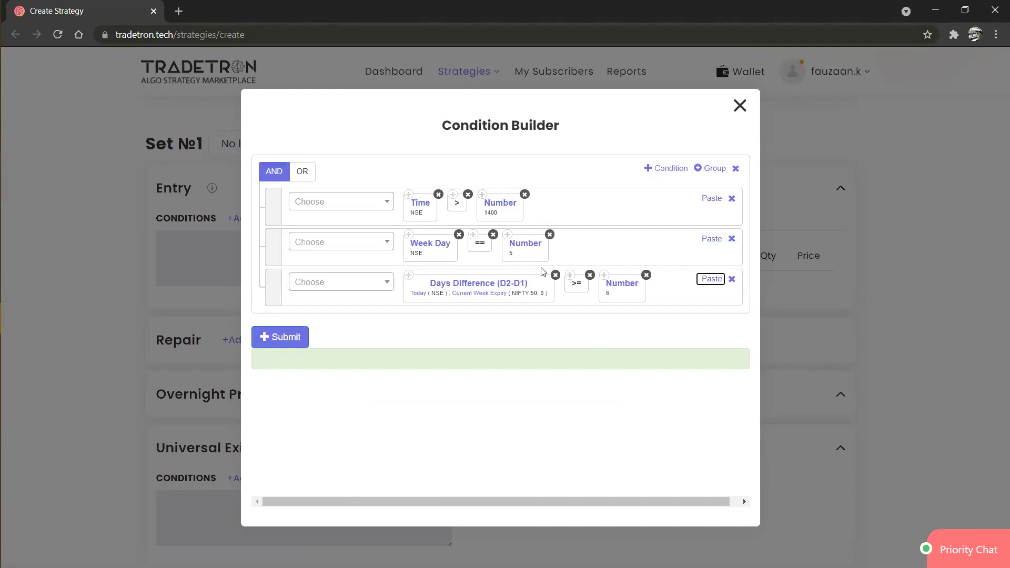
Submit the three entry conditions and close the Condition Builder.
click(644, 262)
click(294, 337)
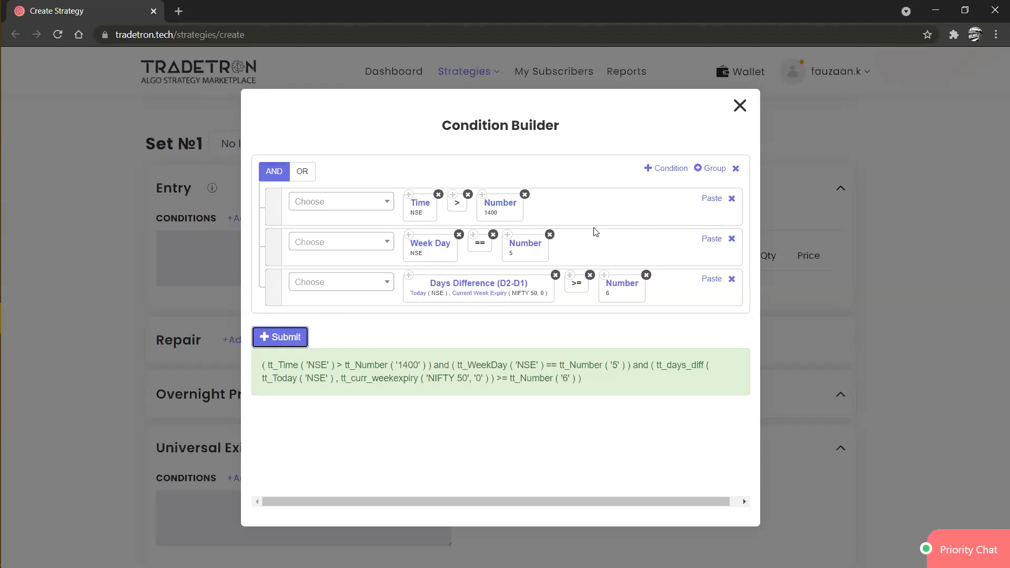
click(740, 105)
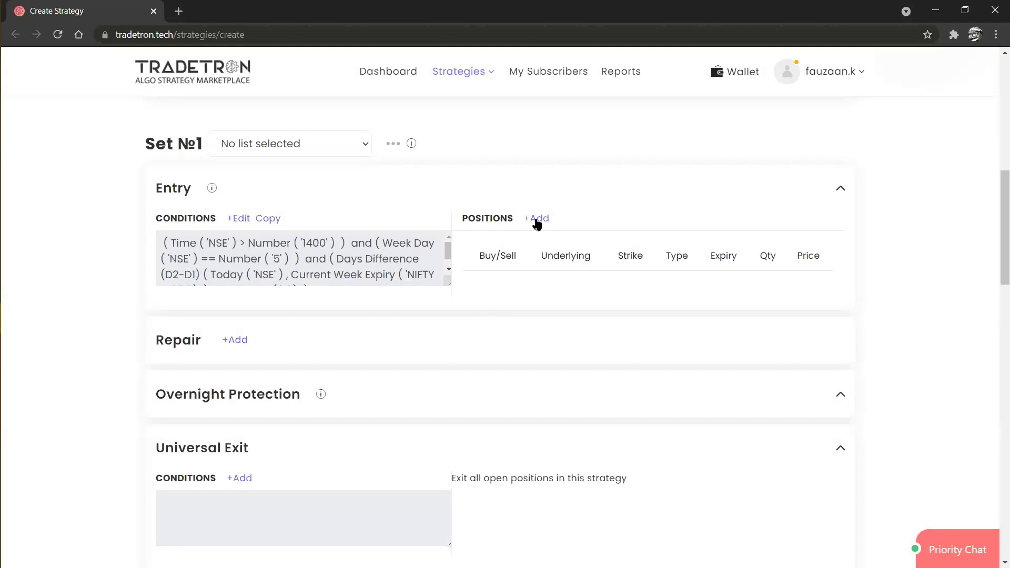
Start a new buy position in Set 1's entry and set its exchange to NFO.
click(536, 221)
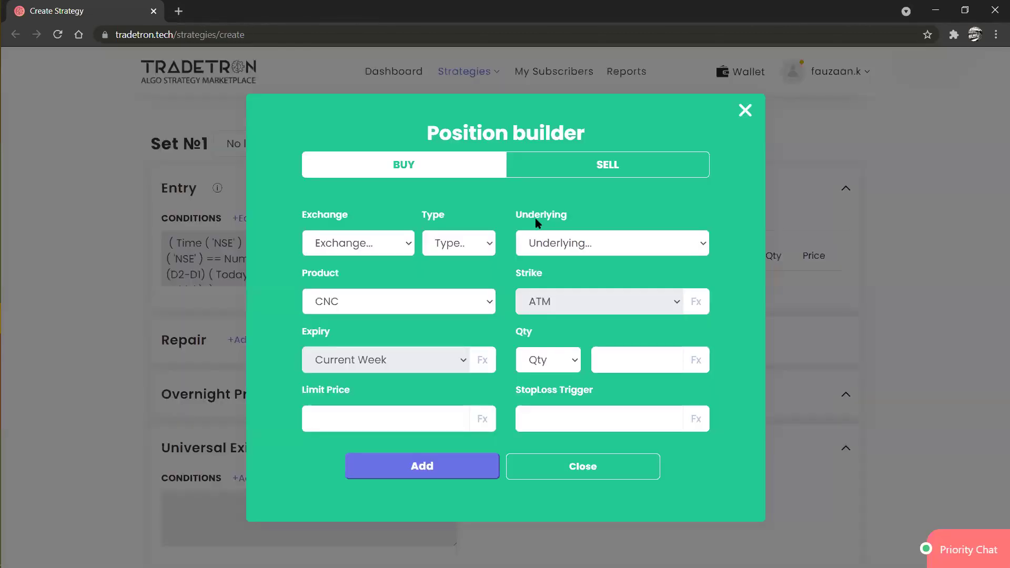
click(380, 249)
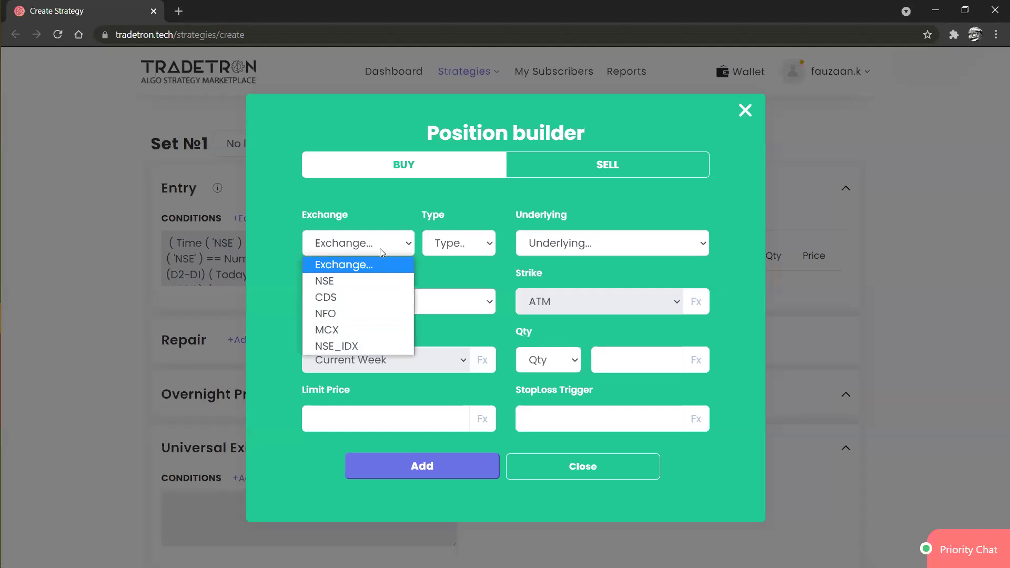
key(Down)
key(Down)
key(Down)
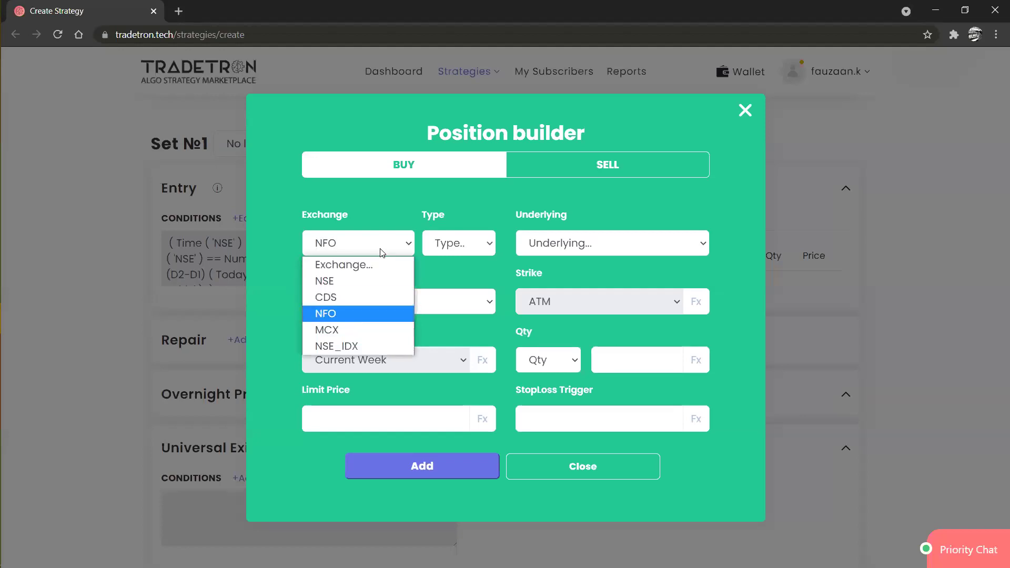
key(Return)
Set the buy position's type to Call and its underlying to NIFTY 50.
click(480, 236)
key(Down)
key(Down)
key(Return)
click(551, 243)
text(nifty)
key(Return)
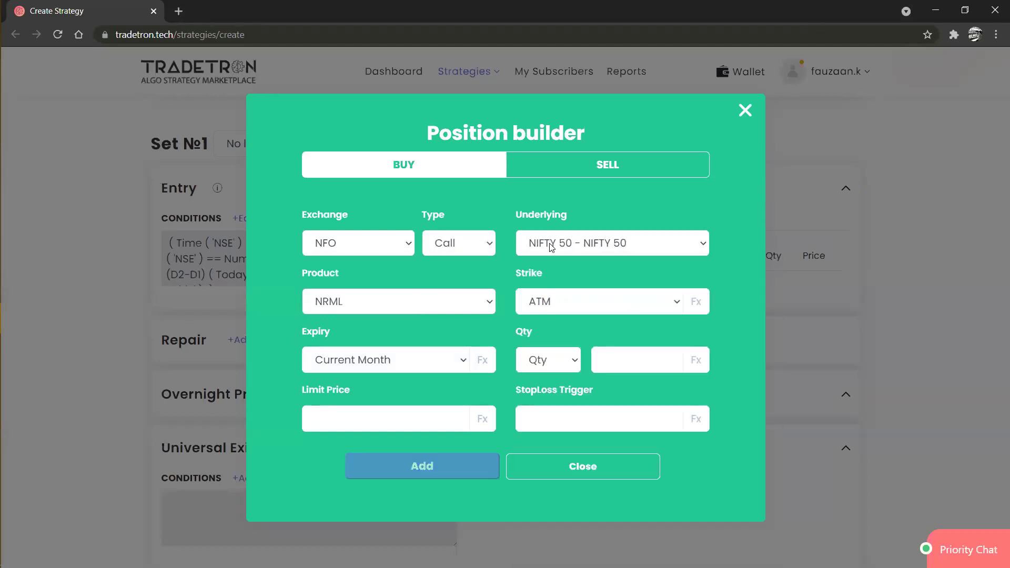
Set the Call position's quantity to 1 in Lots.
click(561, 369)
key(Down)
key(Down)
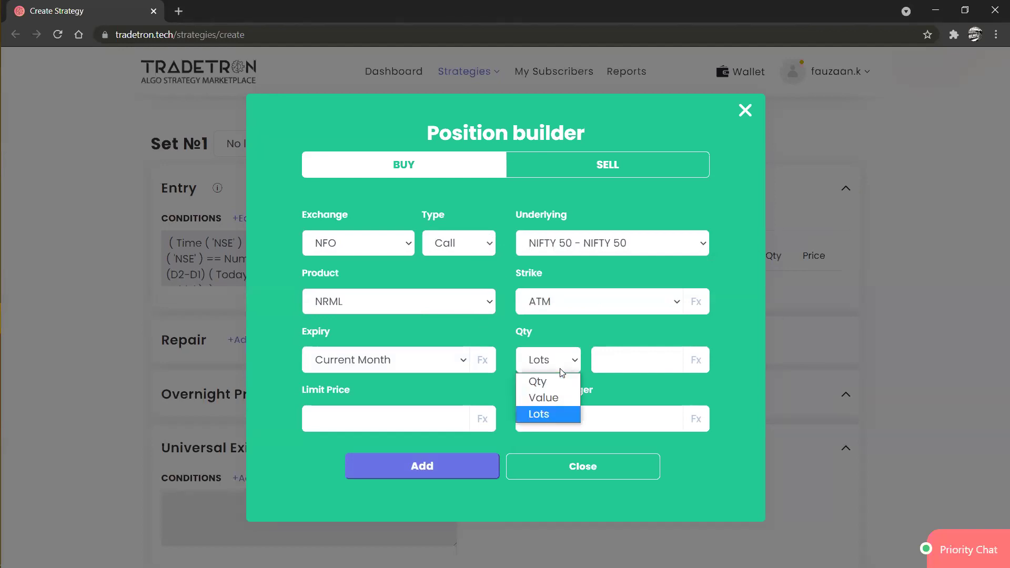
key(Return)
click(602, 363)
text(1)
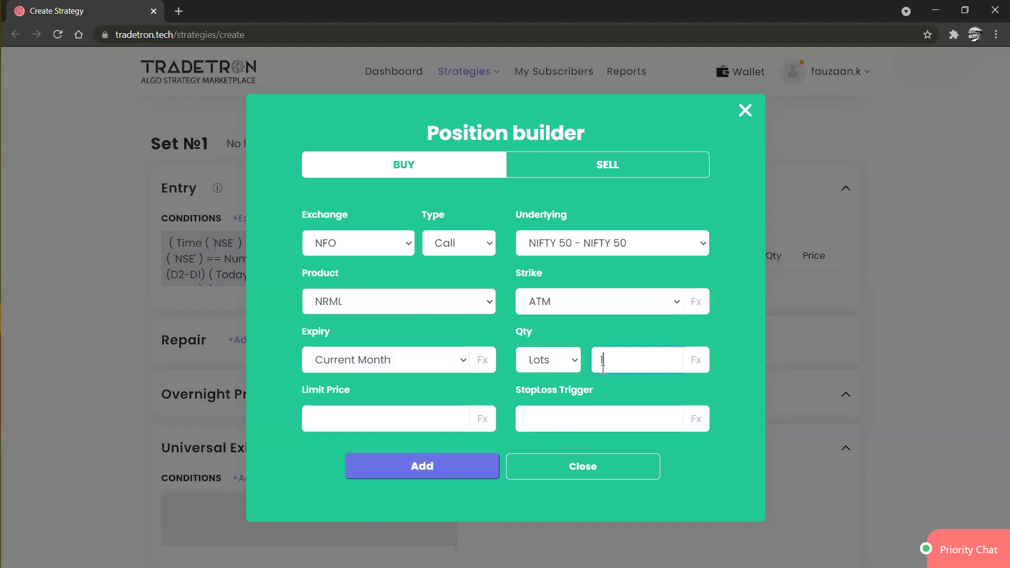
Set the Call position's strike to Fx and open its Formula Builder.
click(674, 305)
key(Down)
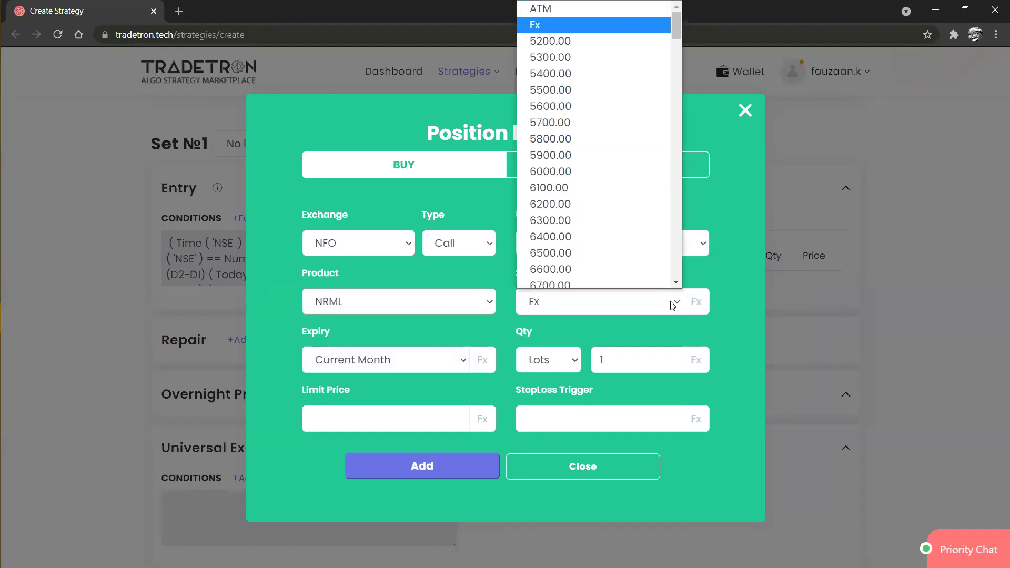
key(Return)
click(692, 305)
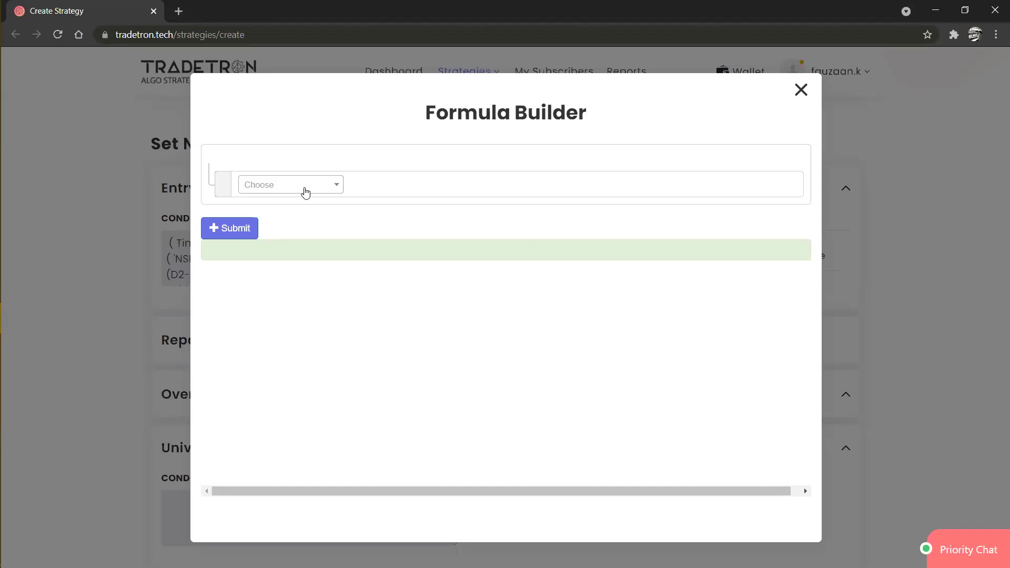
Insert the Find Strike keyword in the strike formula with NIFTY 50 as its underlying.
click(305, 193)
text(fin)
key(Return)
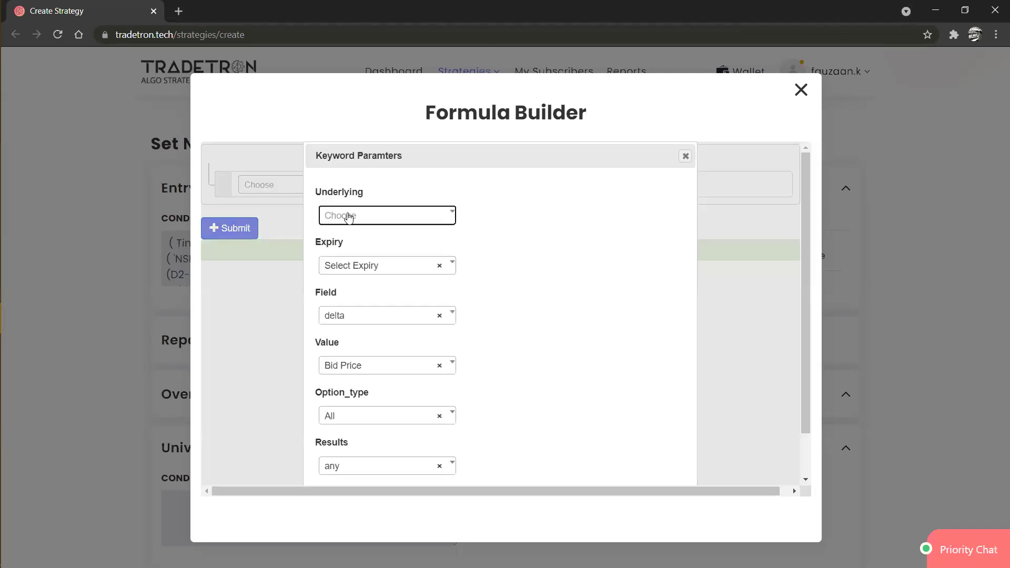
click(348, 217)
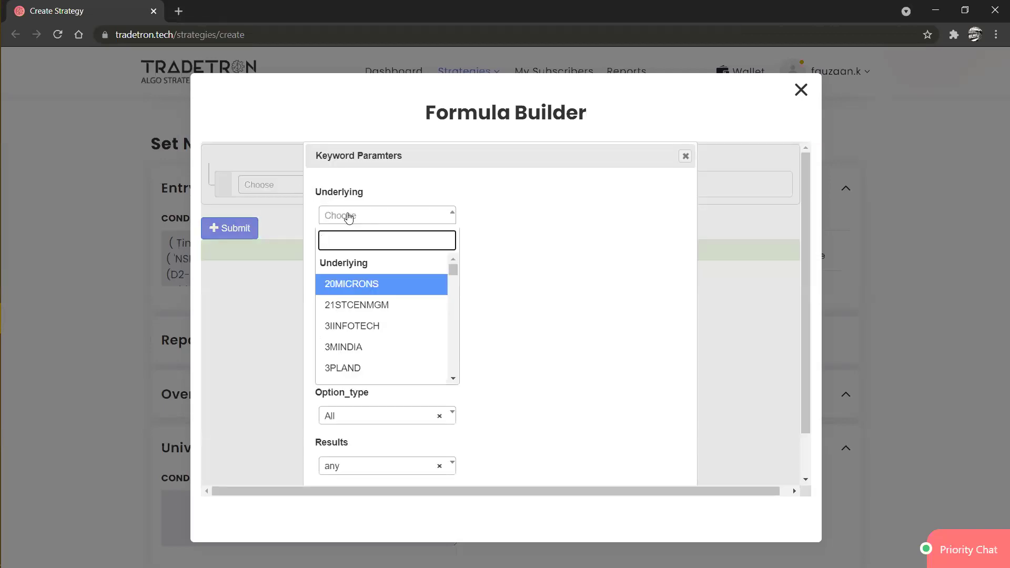
text(nifty)
key(Return)
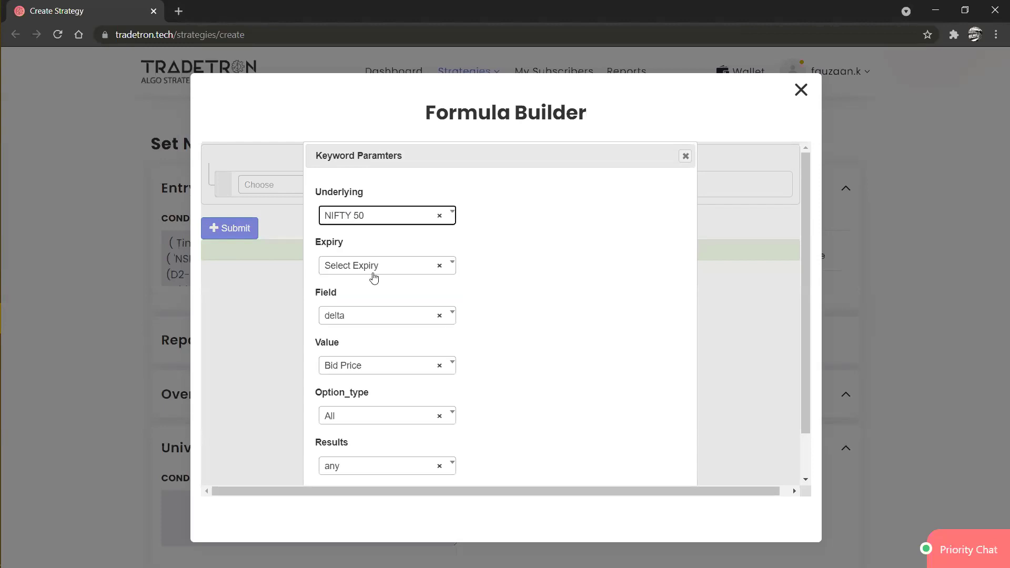
Set Find Strike's Field to ltp and its Value to the Number keyword.
click(372, 316)
text(l)
key(Down)
key(Return)
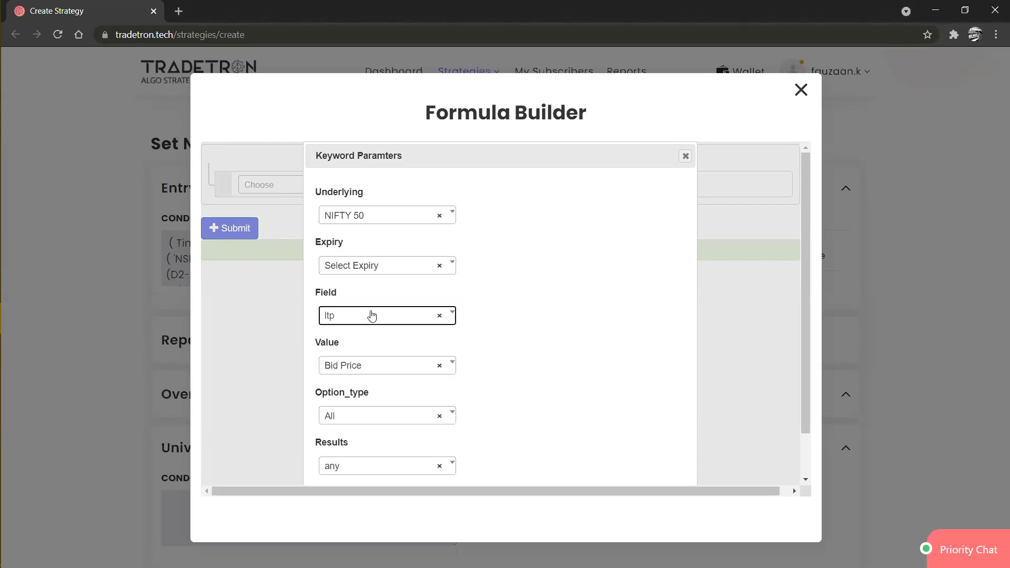
click(375, 371)
text(numb)
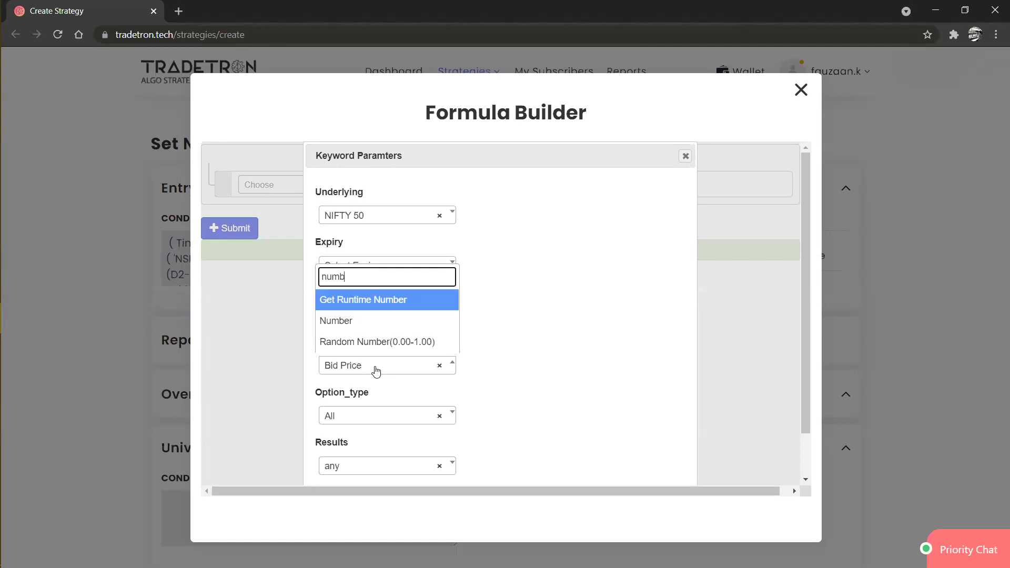
key(Down)
key(Return)
Set Find Strike's option type to CE and apply its parameters.
click(383, 419)
key(Down)
key(Return)
scroll(382, 420, down, 1)
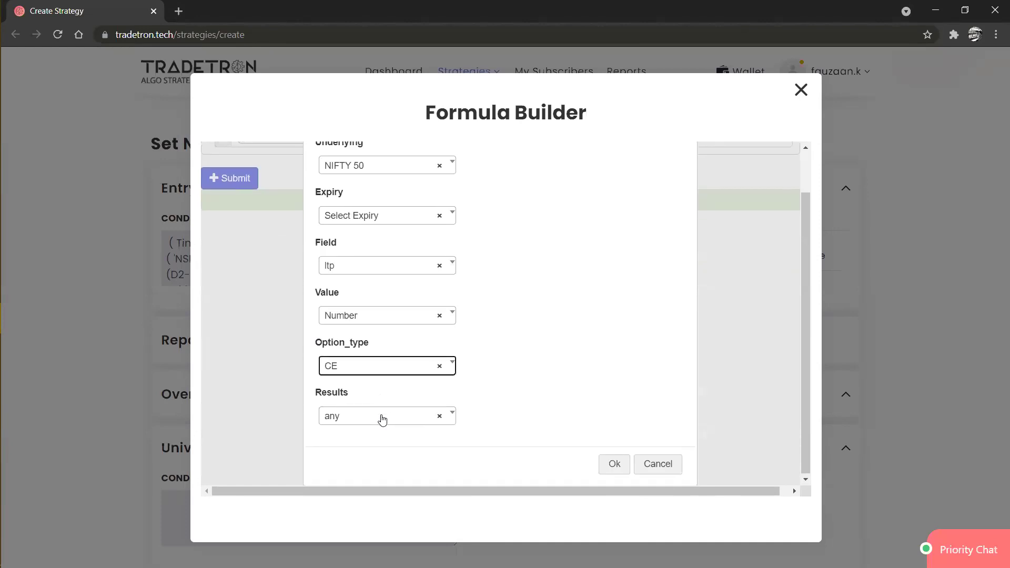
click(601, 470)
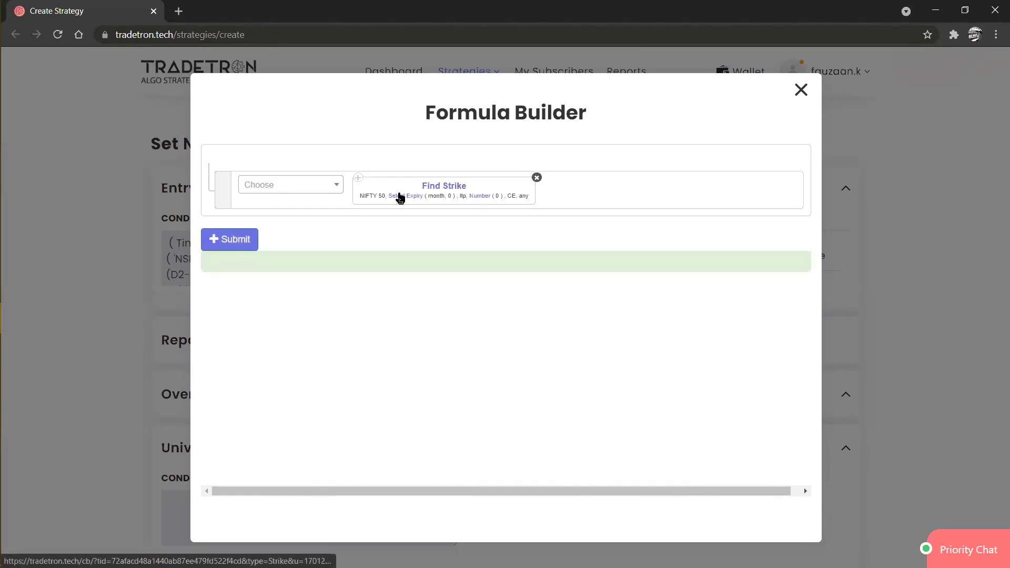
Set Find Strike's Select Expiry keyword to expiry type week with offset 0.
click(398, 197)
click(411, 254)
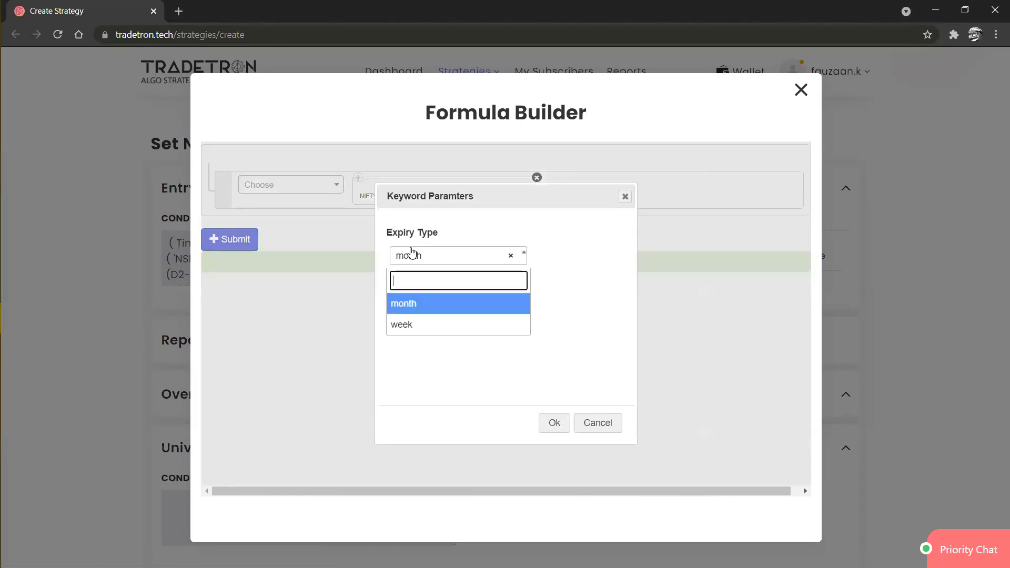
click(412, 327)
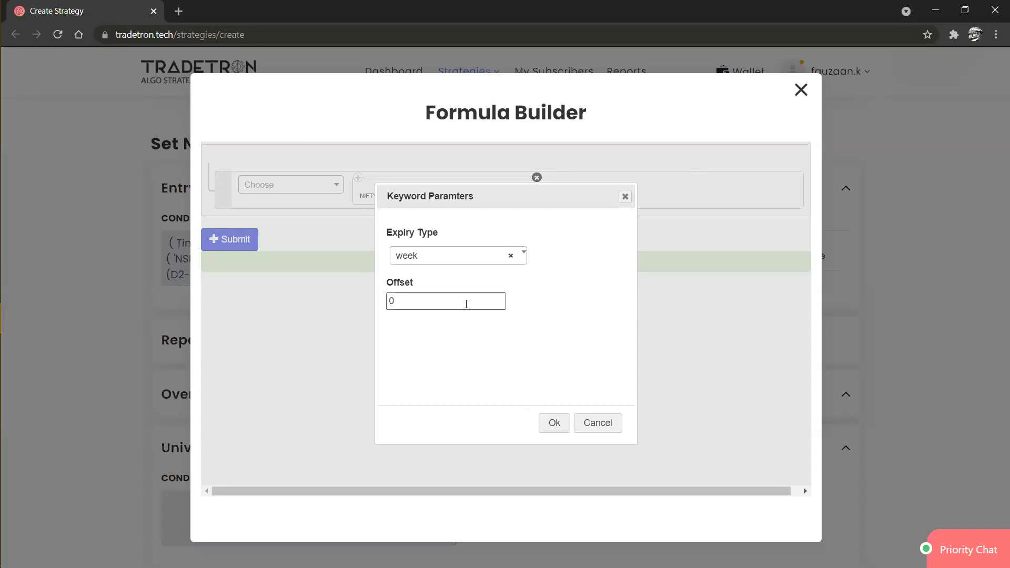
double_click(466, 304)
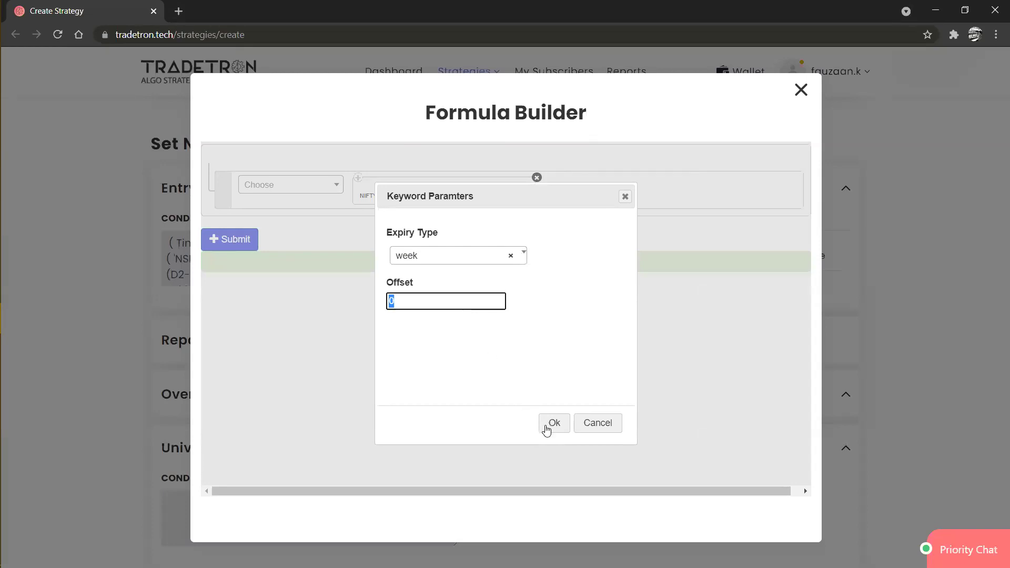
click(546, 428)
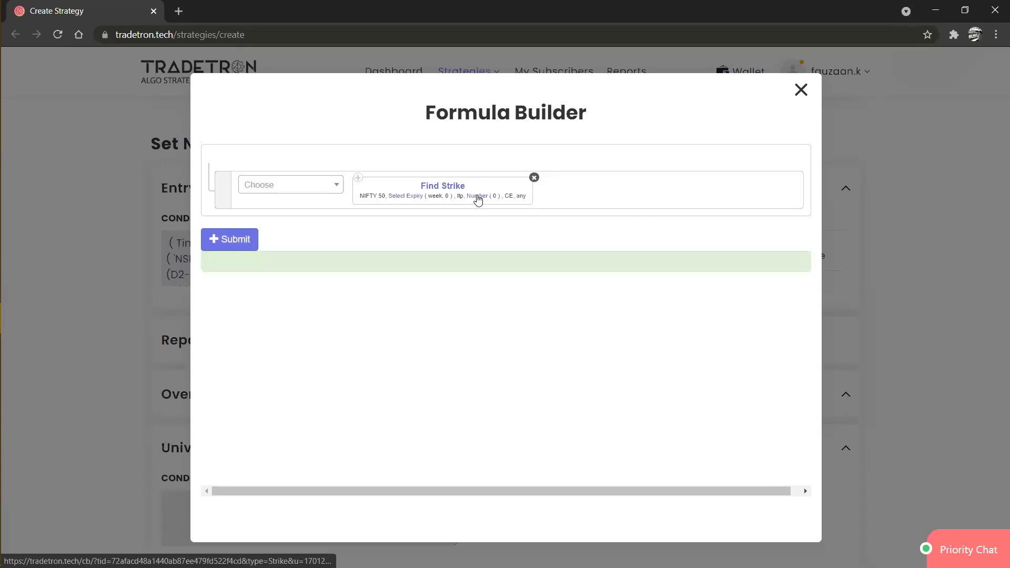
Set Find Strike's Number value to 20, submit the strike formula and return to the position builder.
click(476, 197)
text(2)
key(Tab)
key(Return)
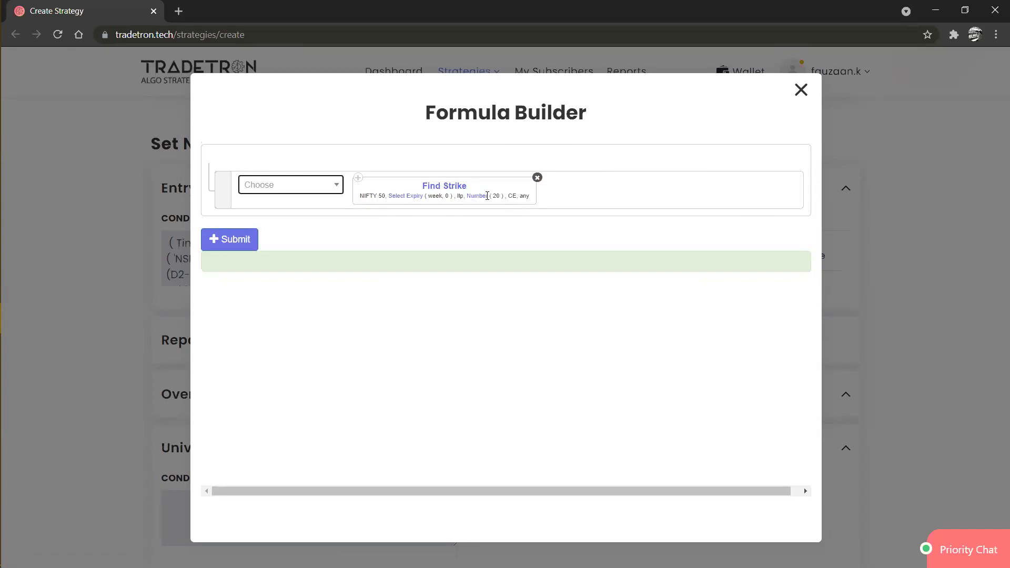
click(249, 238)
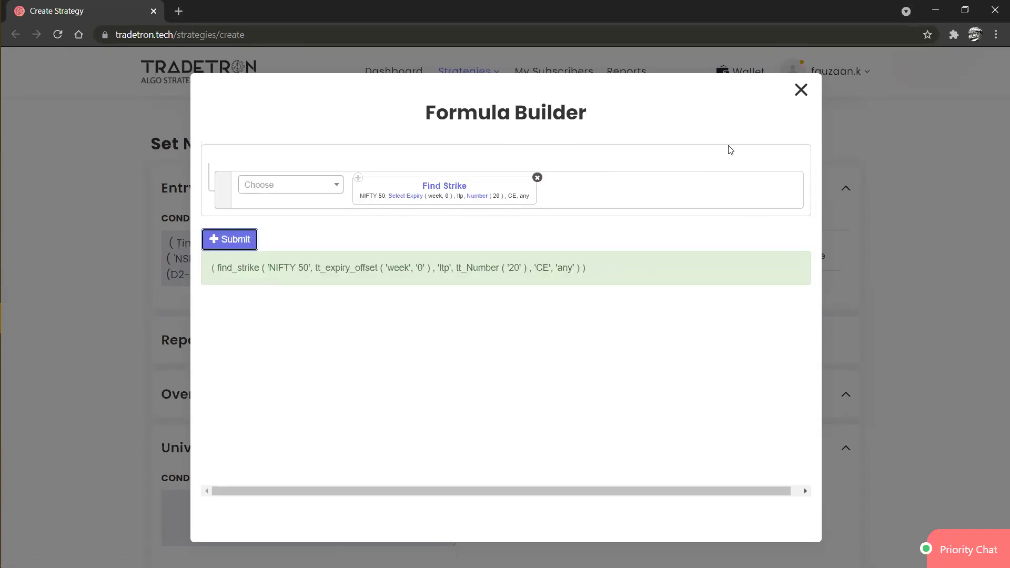
click(801, 91)
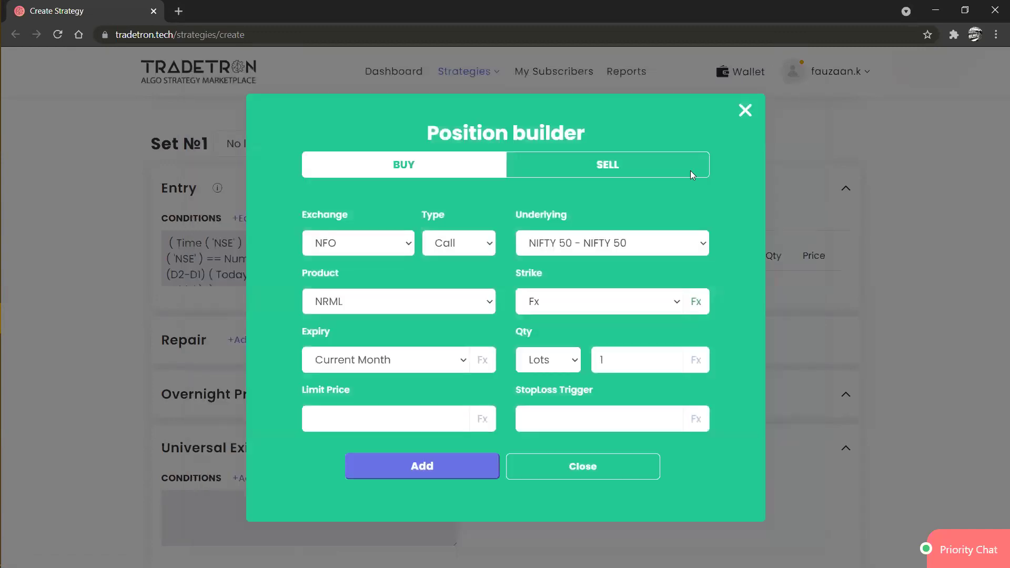
Add the NIFTY 50 Call buy position to Set 1's entry twice and close the position builder.
click(447, 463)
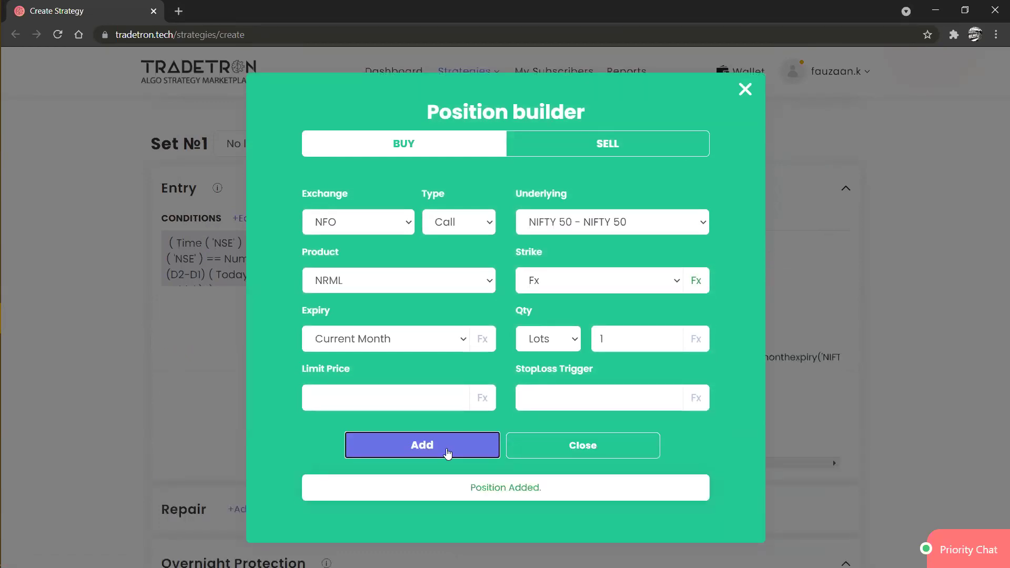
click(451, 474)
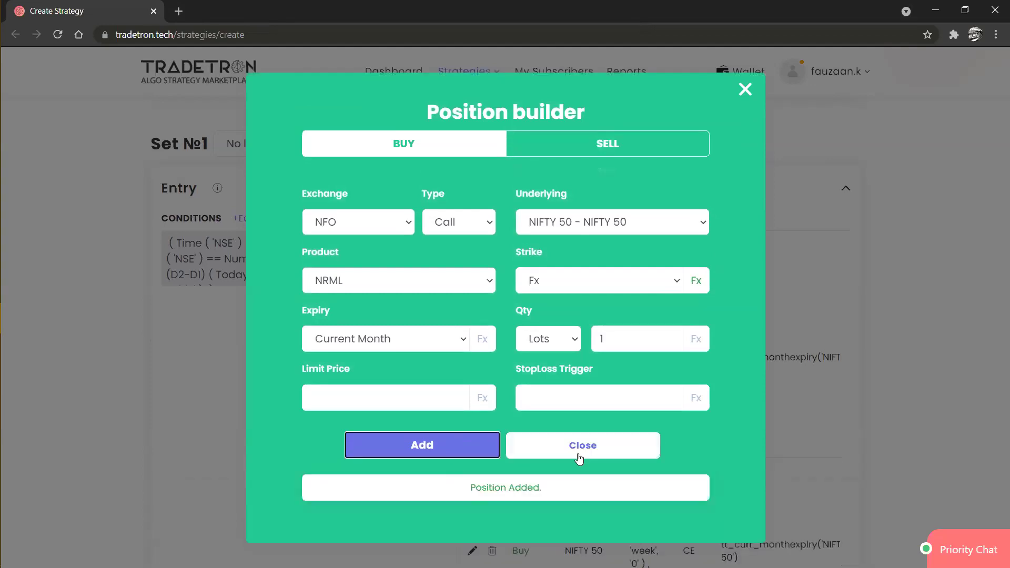
click(579, 454)
scroll(579, 458, down, 3)
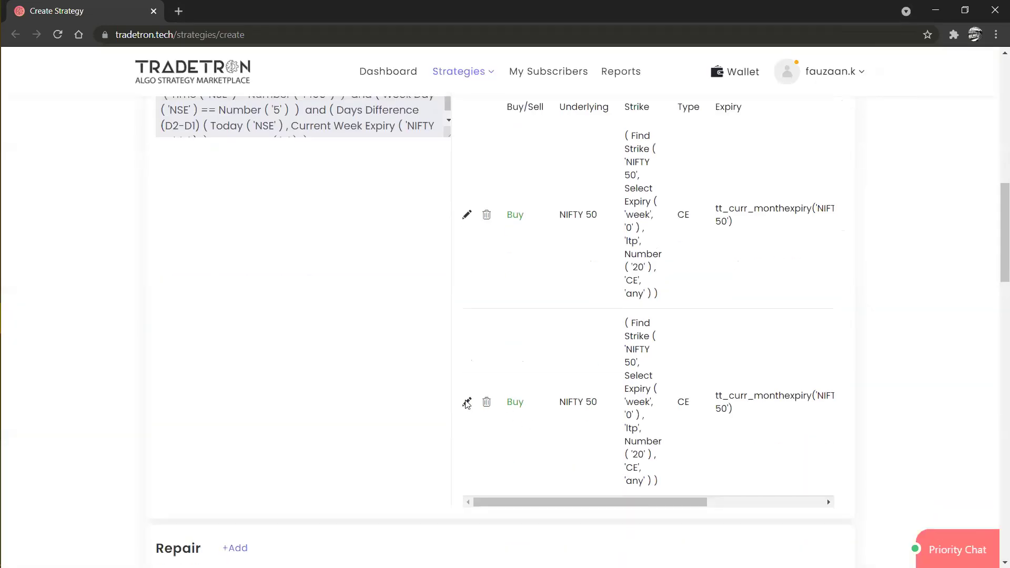
Change the second entry position's type to Put and open its strike formula.
click(467, 403)
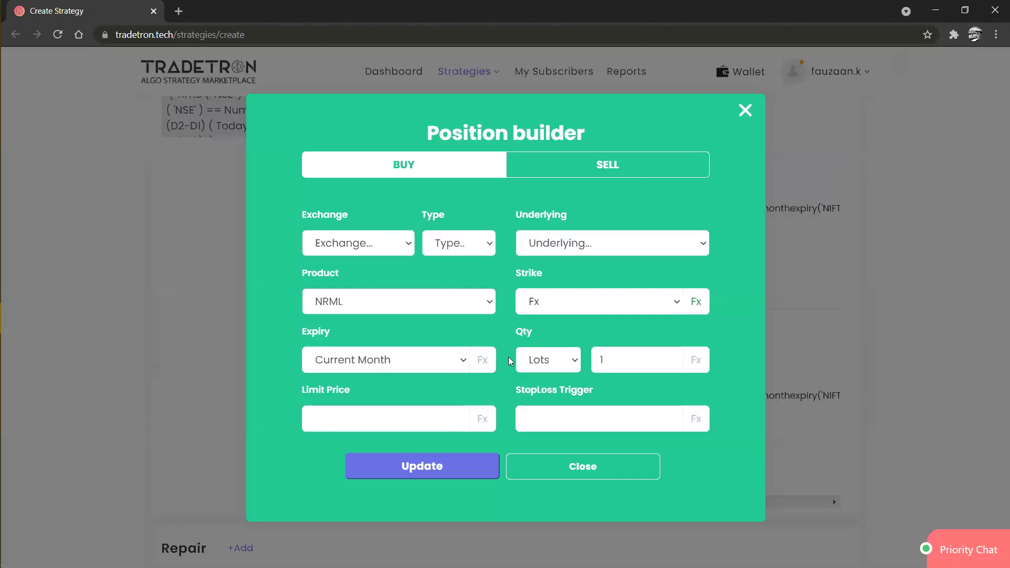
click(477, 253)
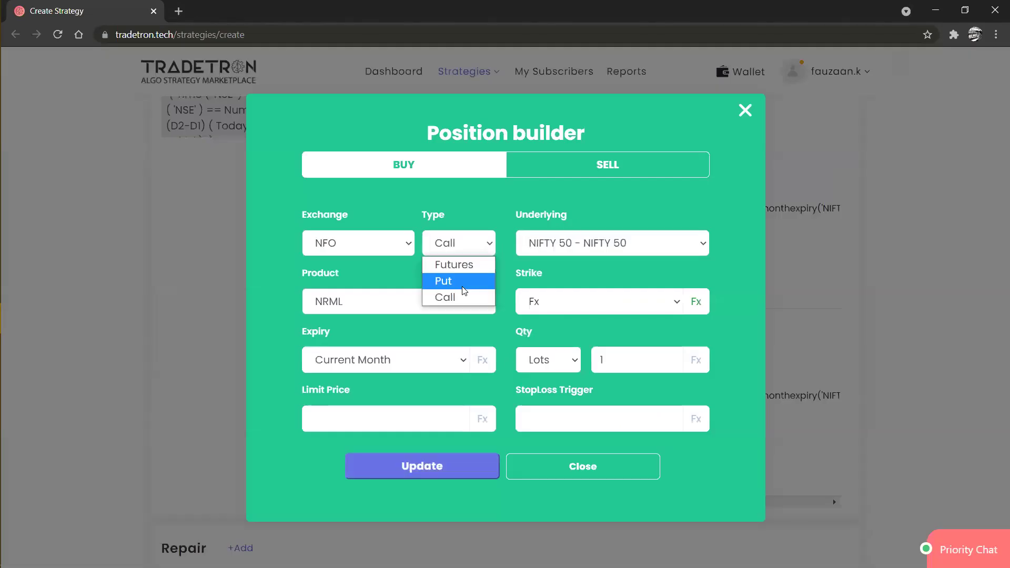
click(463, 287)
click(695, 303)
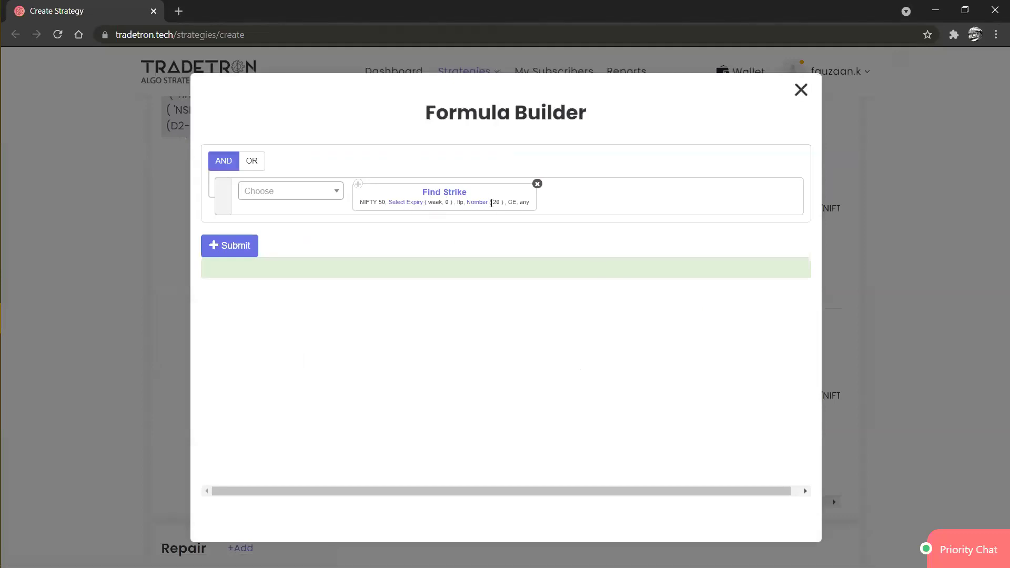
Set Find Strike's option type to PE in the Put position's formula and submit it.
click(451, 195)
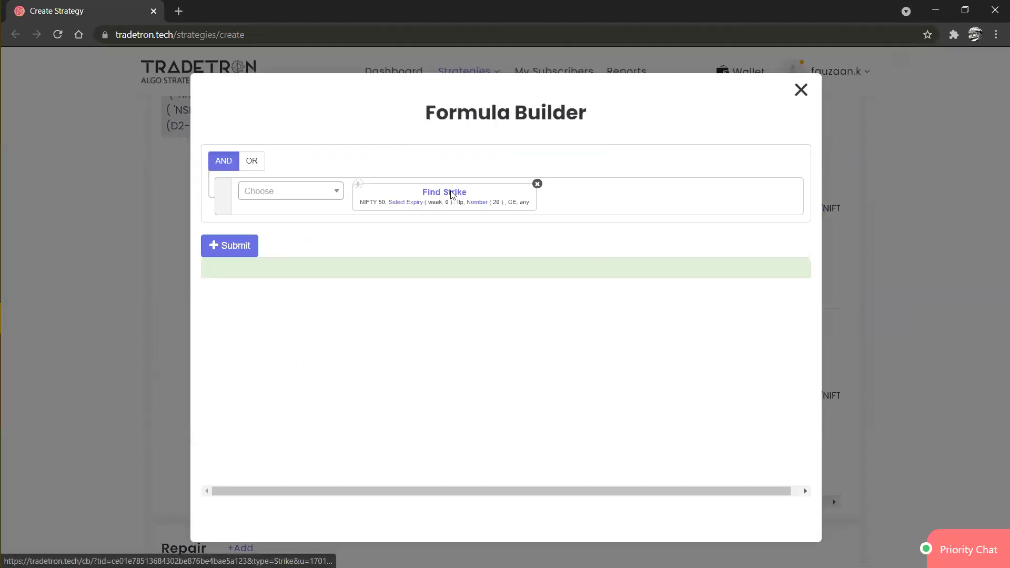
click(368, 422)
key(Down)
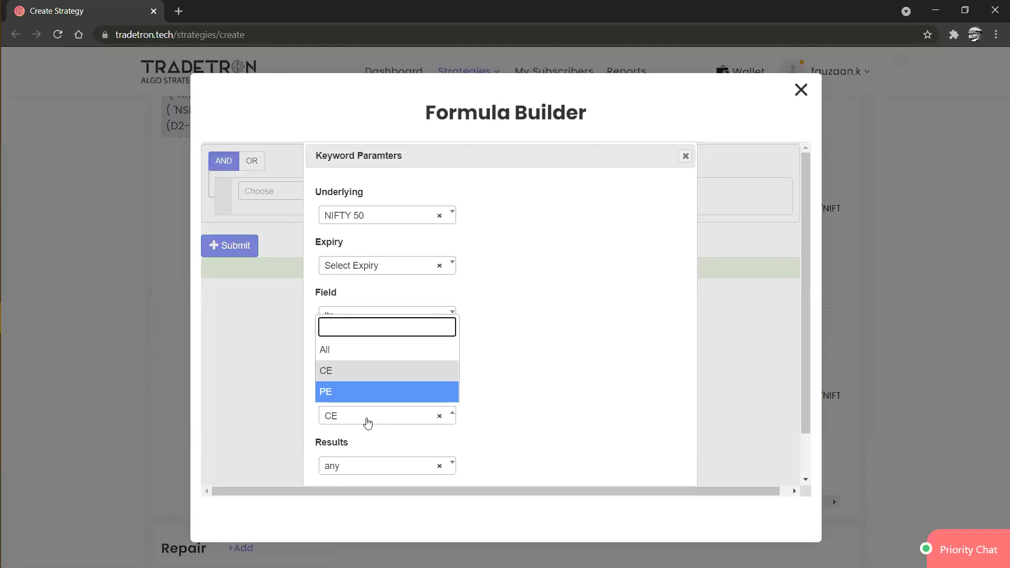
key(Return)
scroll(543, 415, down, 1)
click(612, 465)
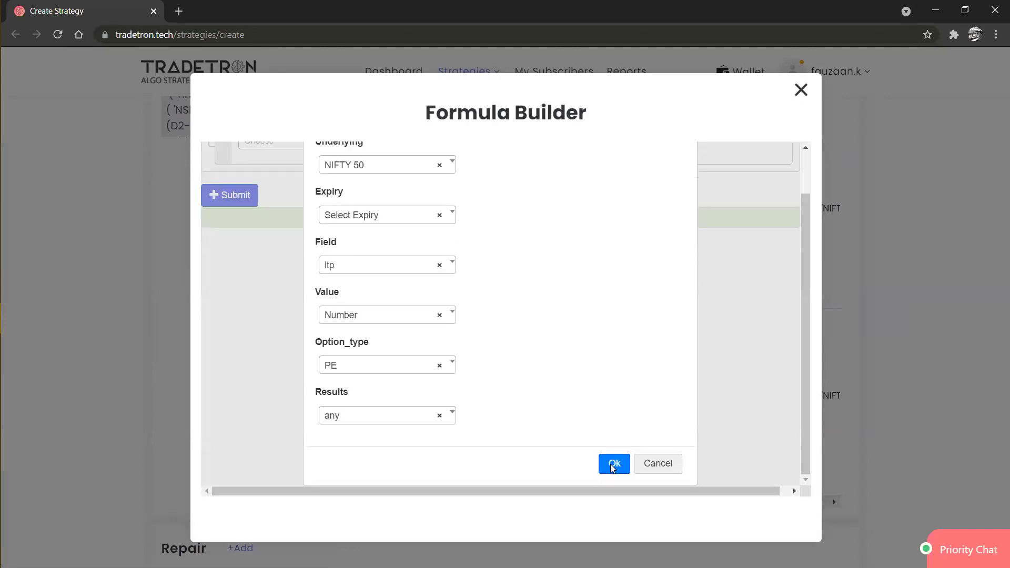
click(248, 252)
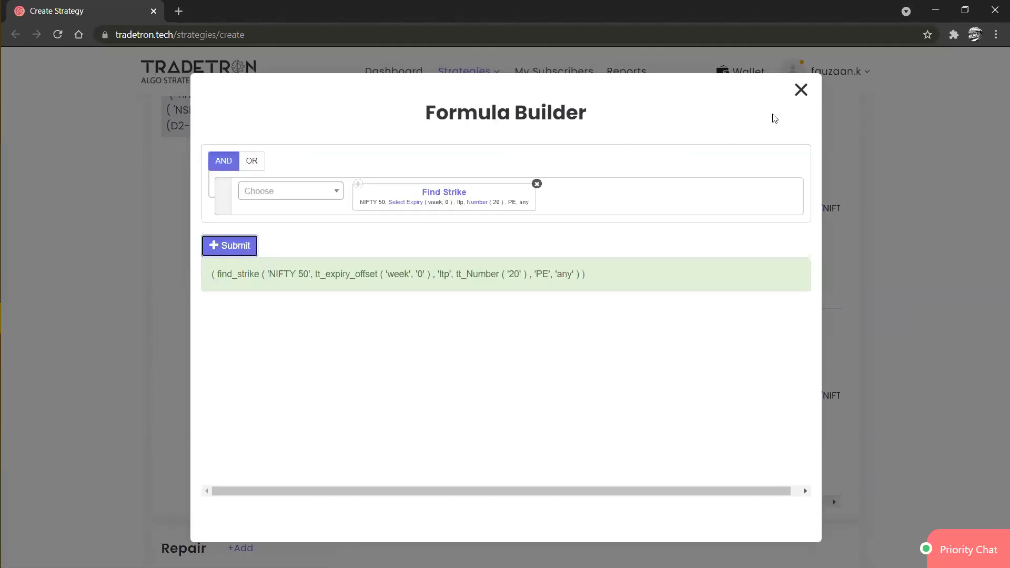
click(802, 92)
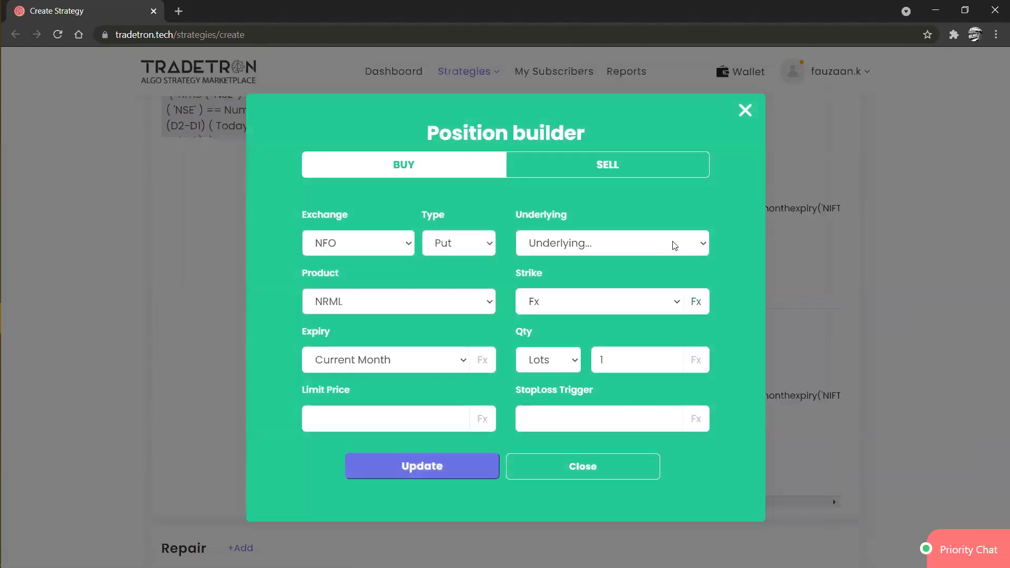
Keep NIFTY 50 as the Put position's underlying and save the updated position.
click(673, 245)
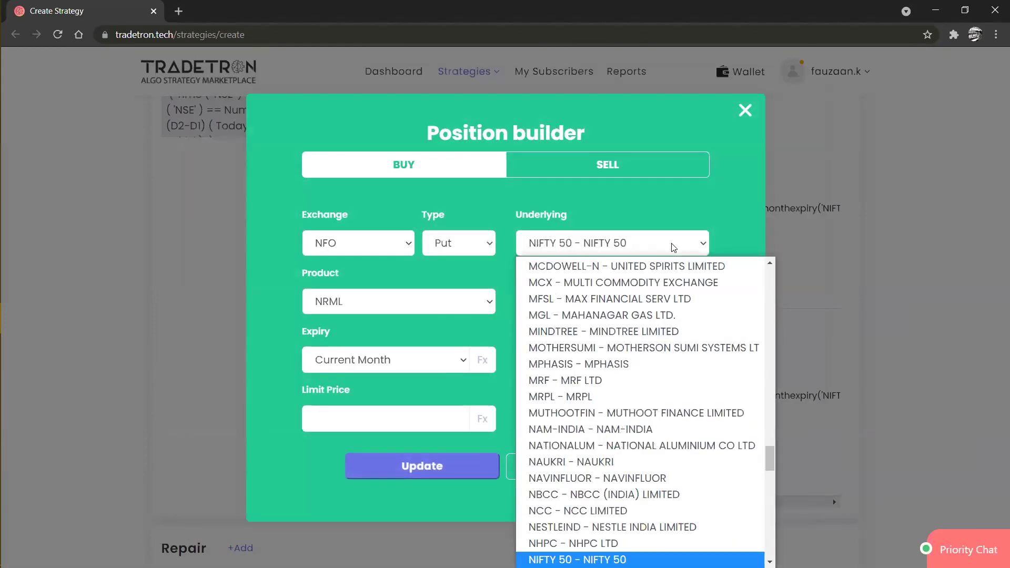
click(453, 480)
click(450, 473)
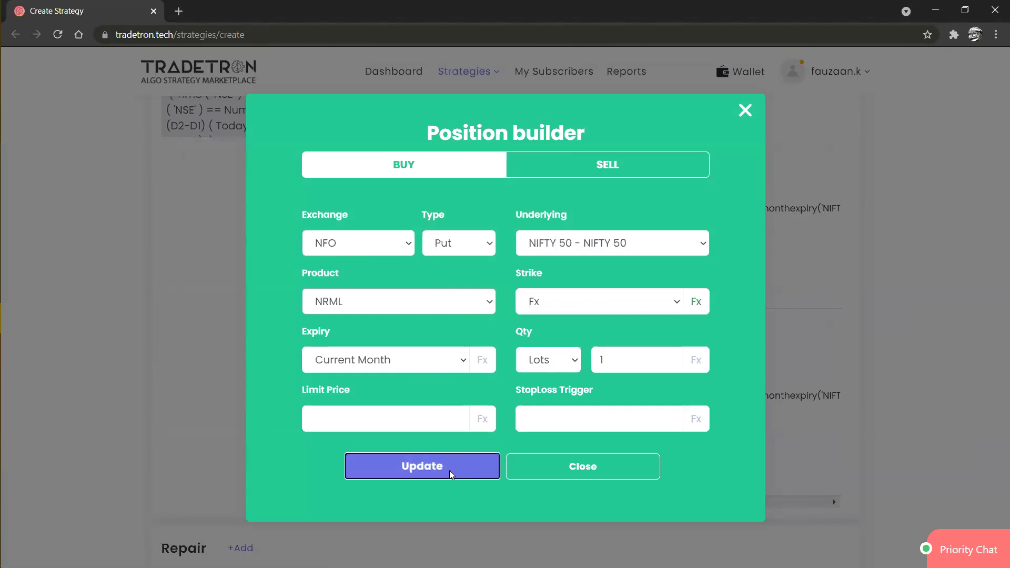
click(546, 452)
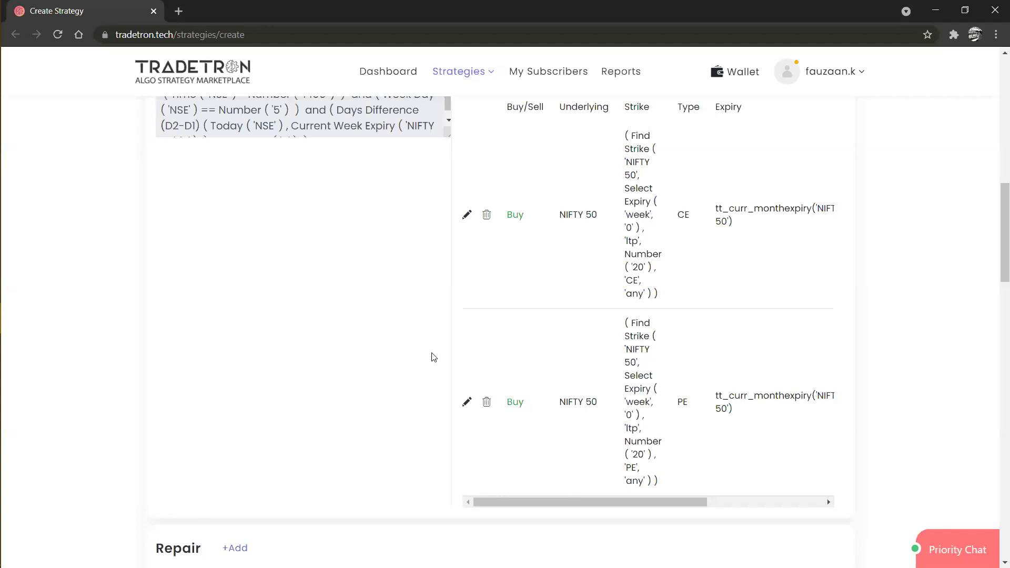
Add a Repair Once block to Set 1 and start a new sell position in it.
scroll(434, 357, down, 2)
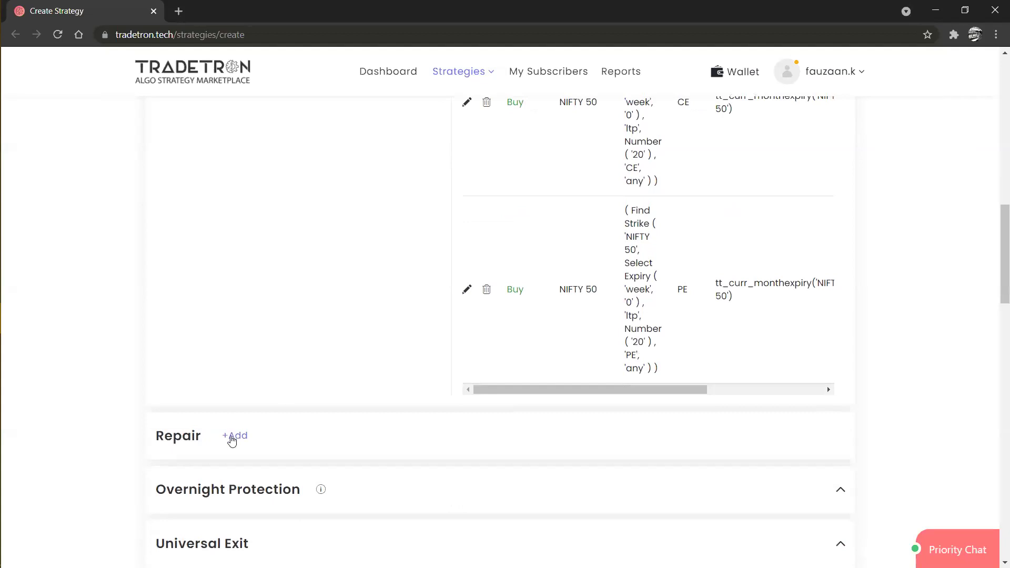
click(233, 438)
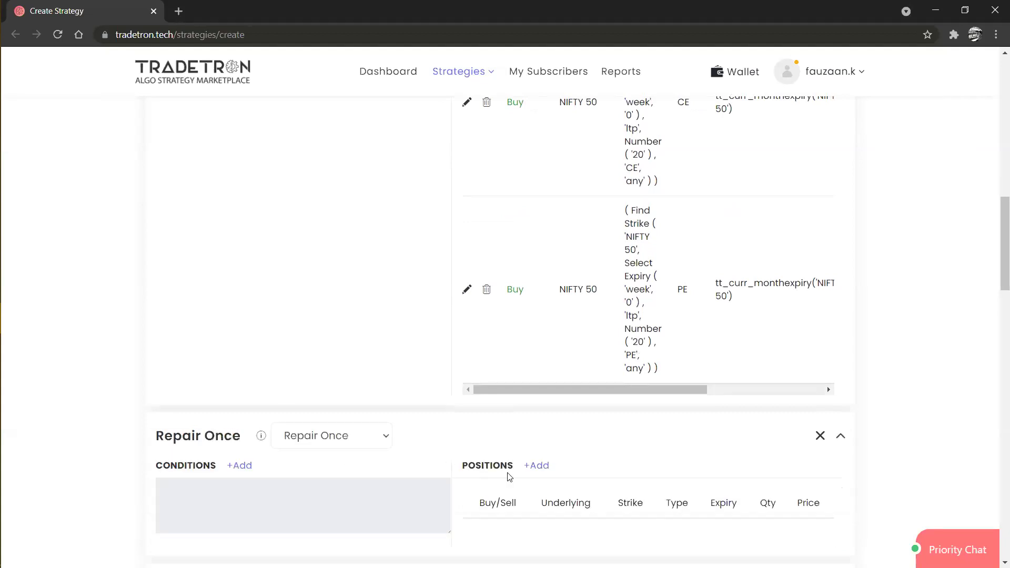
click(530, 472)
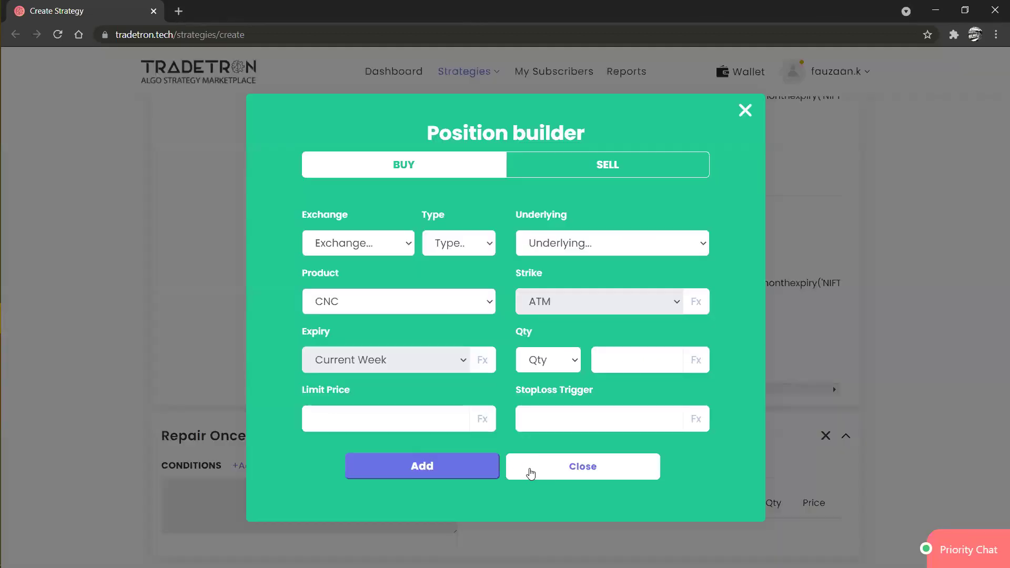
click(598, 169)
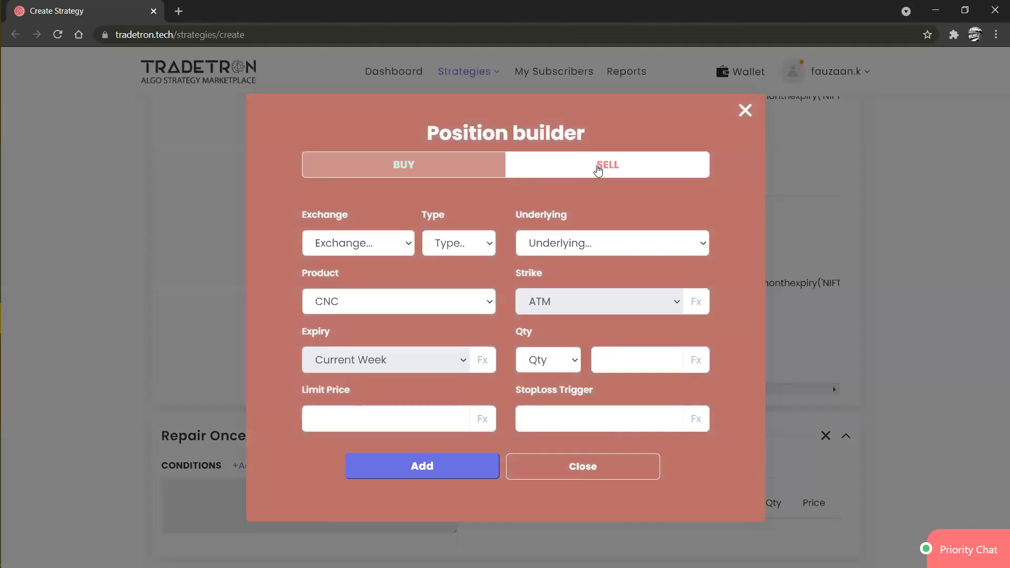
Set the repair sell position's exchange to NFO, type to Call and underlying to NIFTY 50.
click(411, 240)
key(Down)
key(Down)
key(Down)
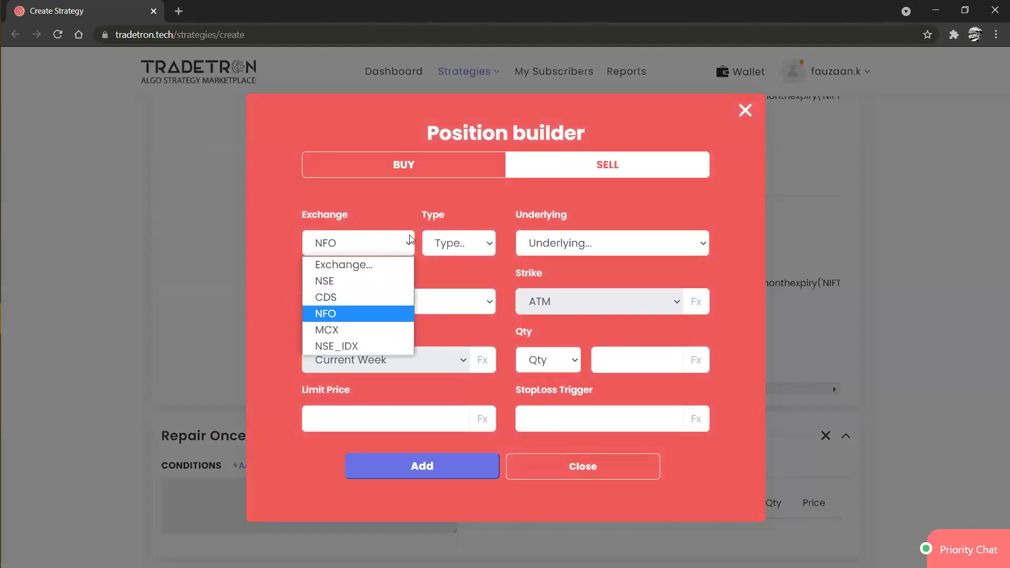
key(Return)
click(436, 247)
key(Down)
key(Down)
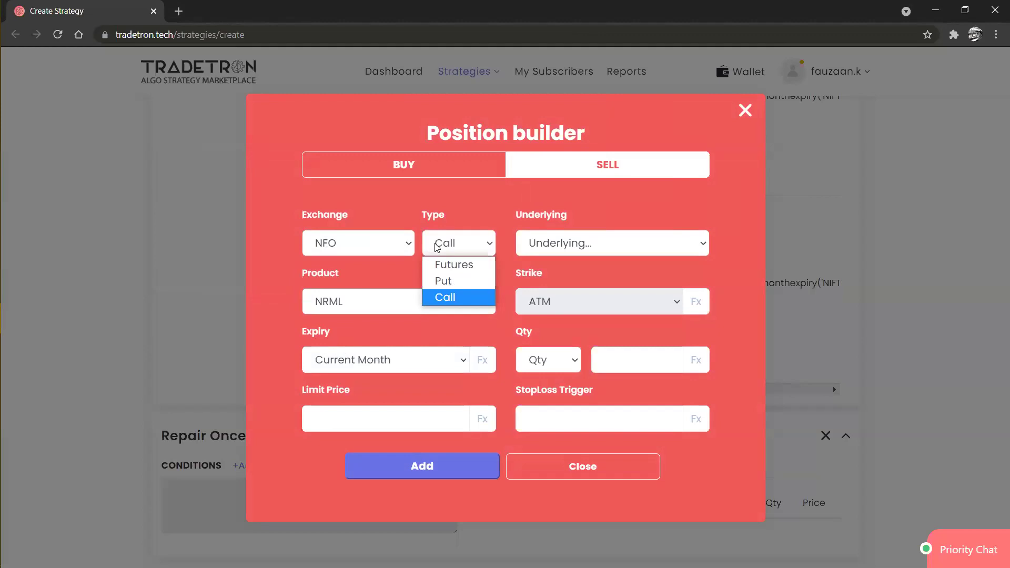
key(Return)
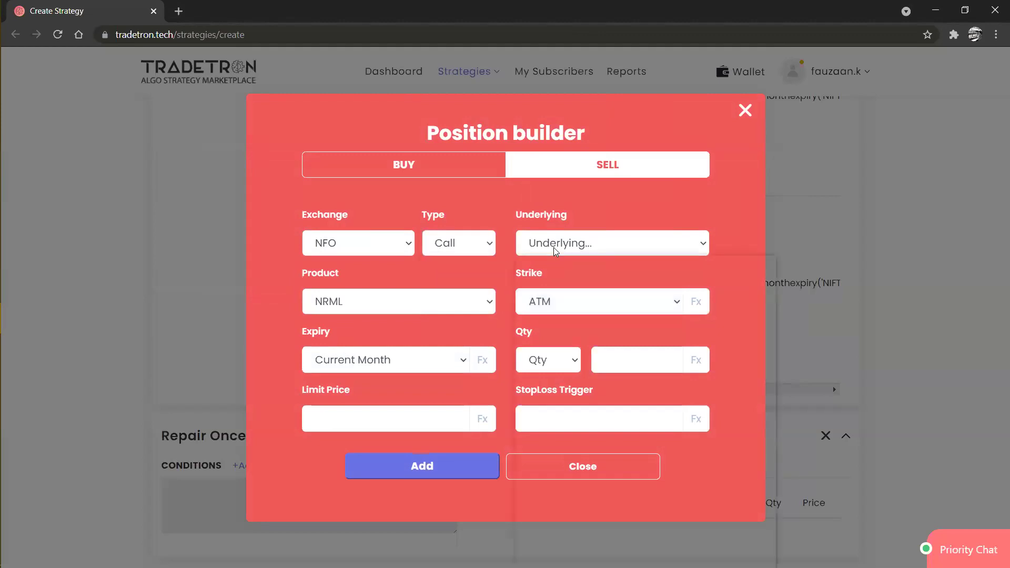
click(554, 250)
key(Return)
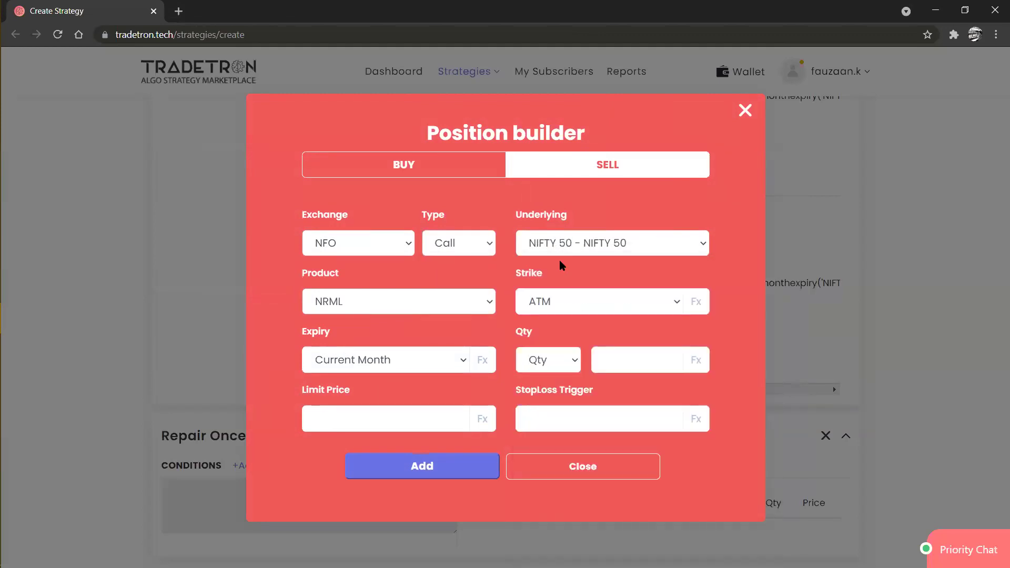
Set the quantity to 1 lot, add the ATM Call sell position twice and close the position builder.
click(553, 349)
key(l)
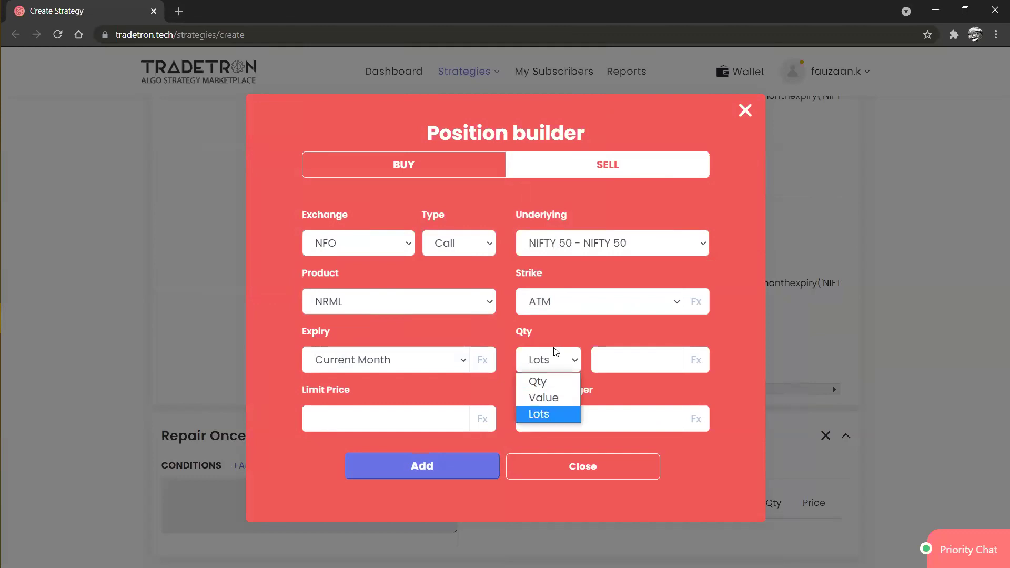
key(Return)
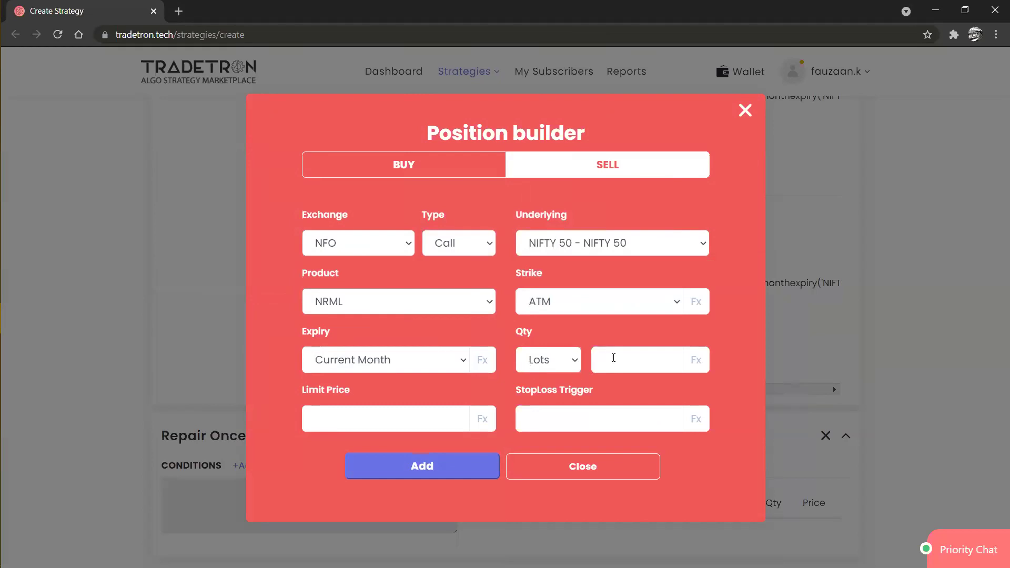
click(617, 357)
text(1)
click(429, 465)
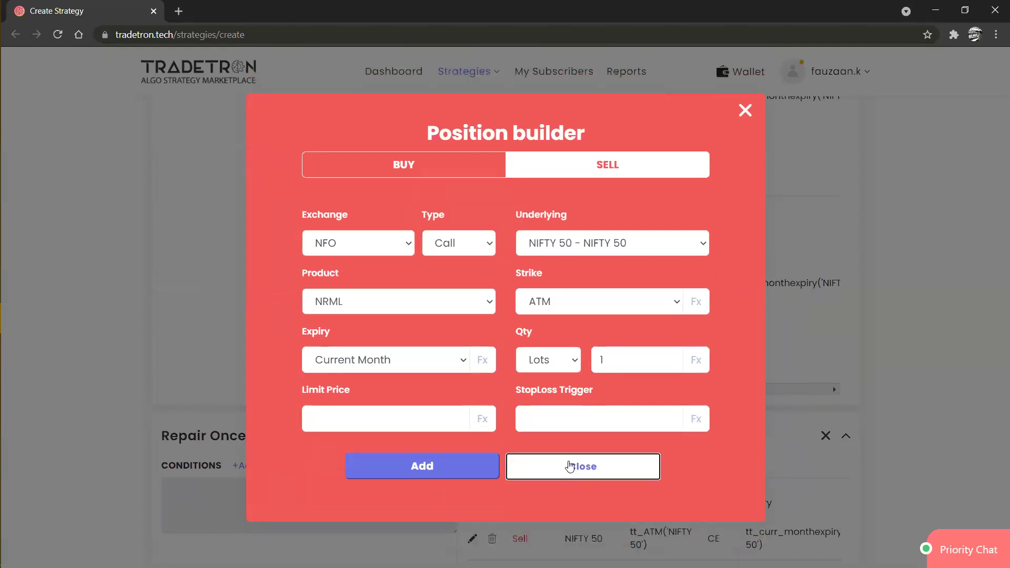
click(568, 465)
Change the second Repair Once sell position to a Put on NIFTY 50, save the update and close the position builder.
scroll(571, 465, down, 2)
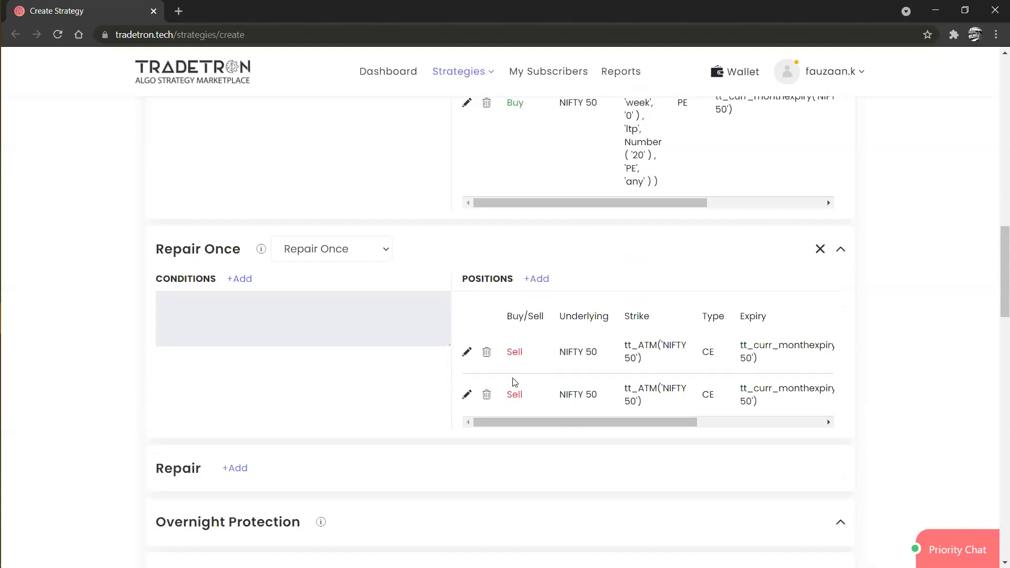
click(467, 395)
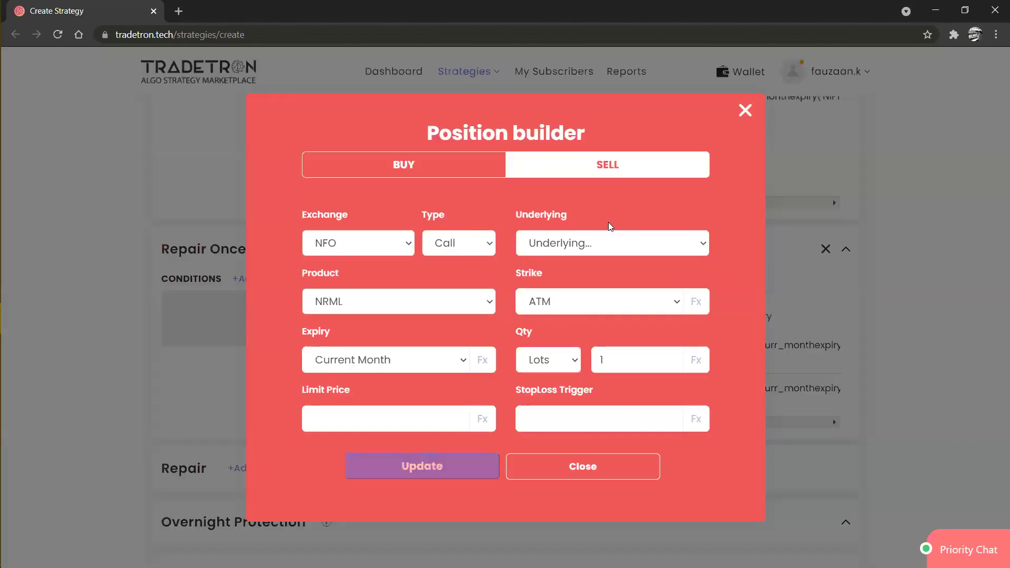
click(480, 253)
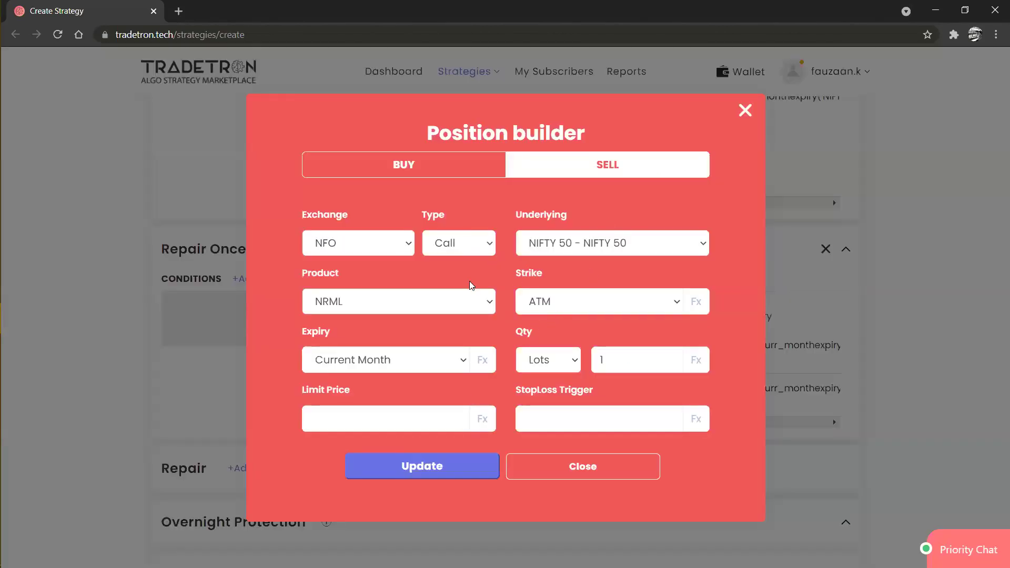
click(473, 284)
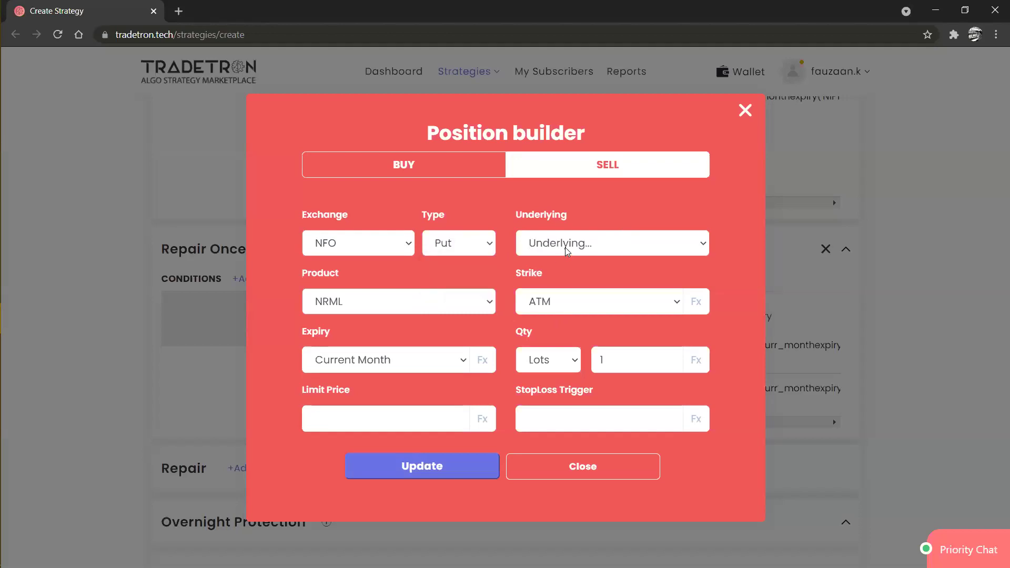
click(567, 252)
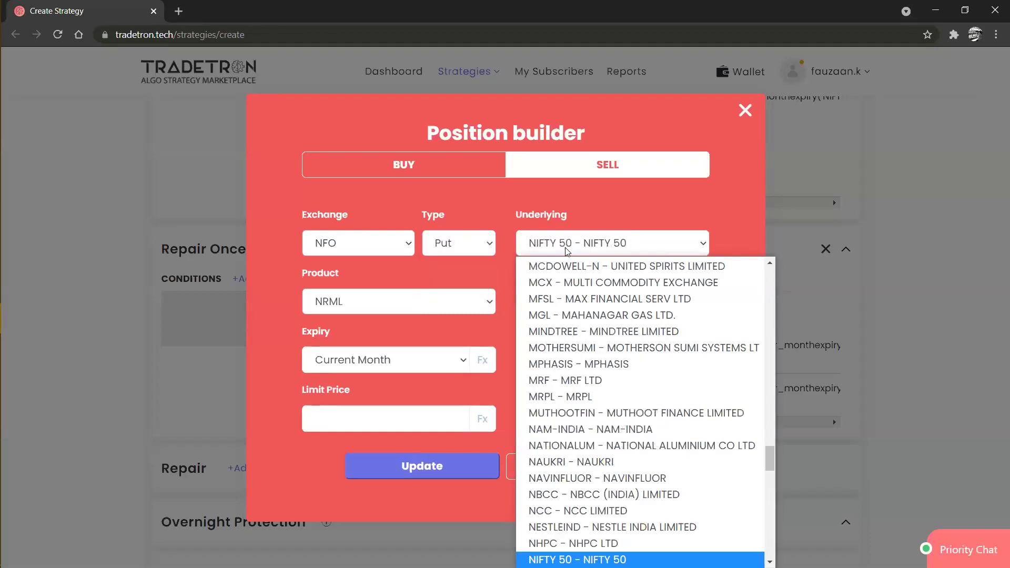
click(568, 252)
click(465, 462)
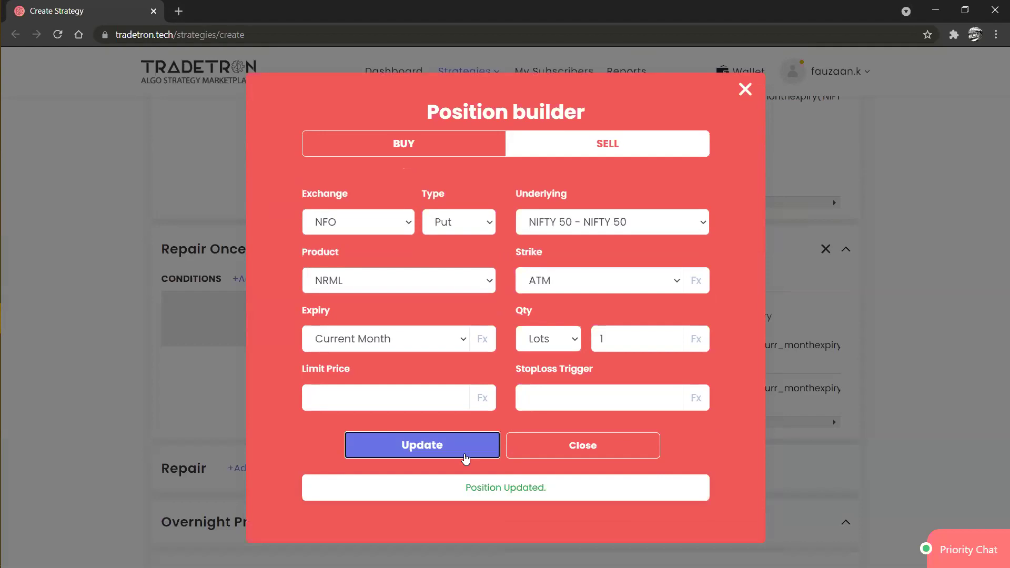
click(537, 453)
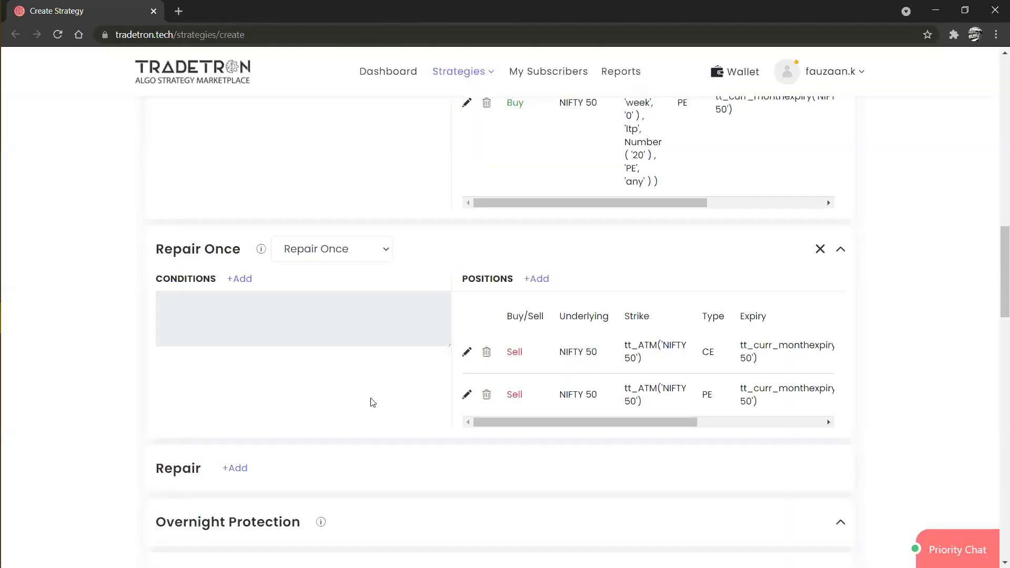
Start a Universal Exit condition group with two condition rows combined by OR.
scroll(415, 330, down, 2)
scroll(417, 330, up, 1)
scroll(417, 330, up, 3)
scroll(417, 330, down, 2)
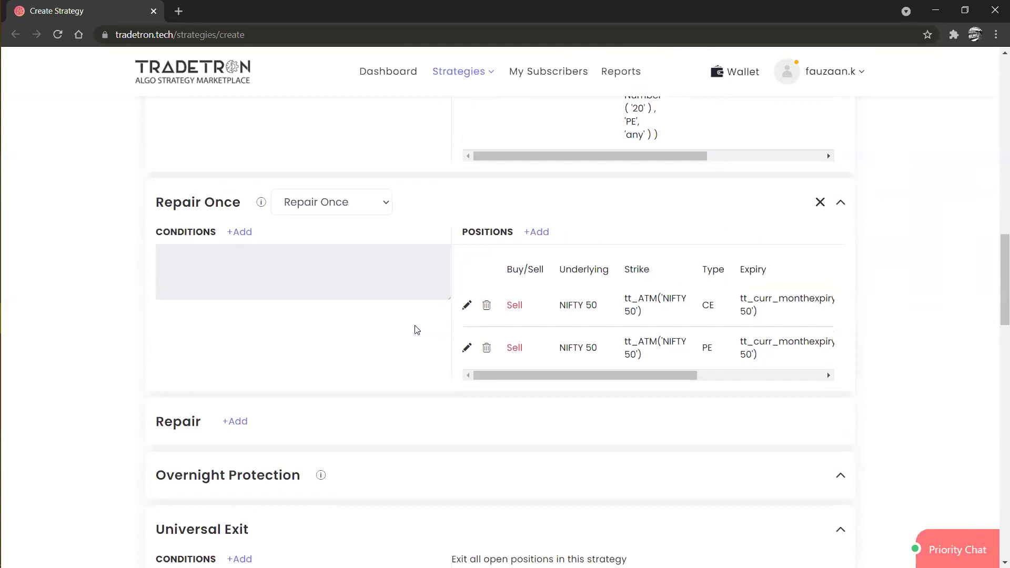
scroll(416, 330, up, 8)
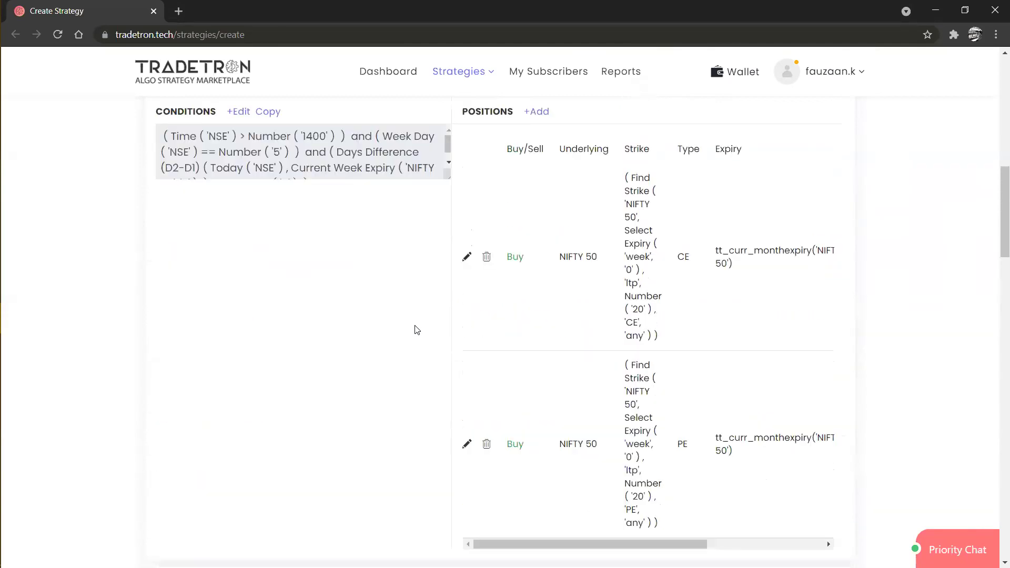
scroll(322, 377, down, 8)
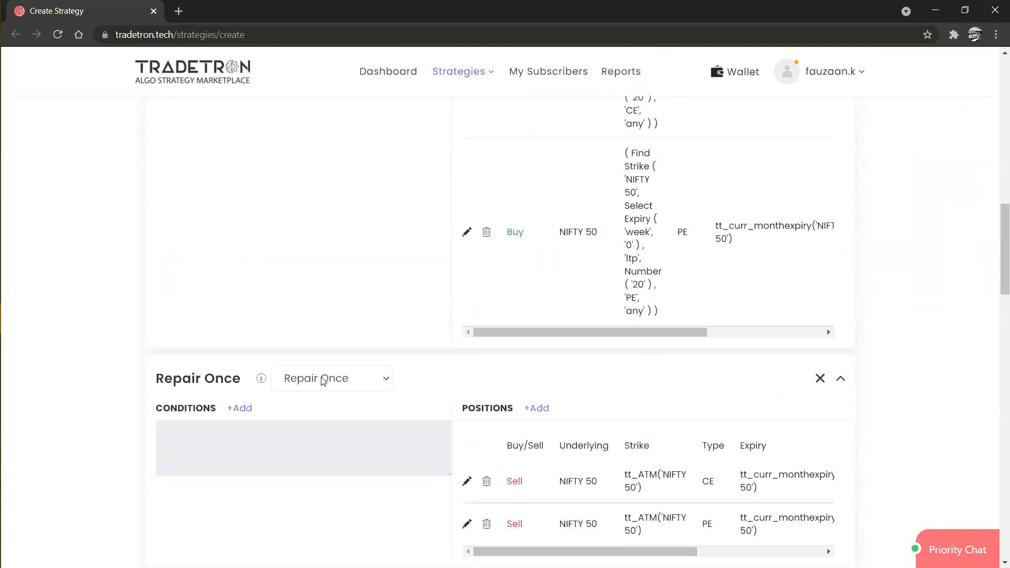
scroll(323, 381, down, 4)
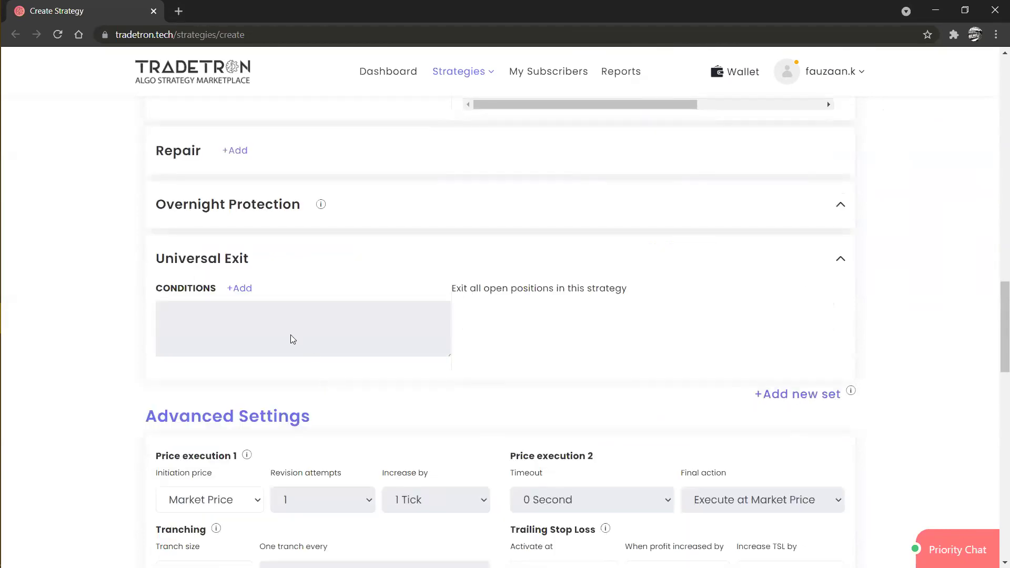
click(247, 289)
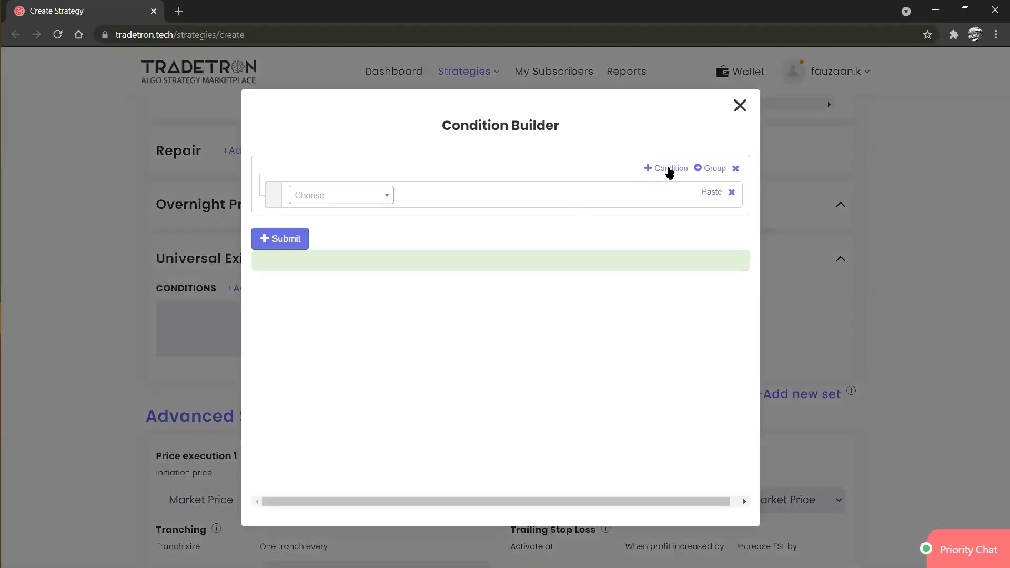
click(669, 168)
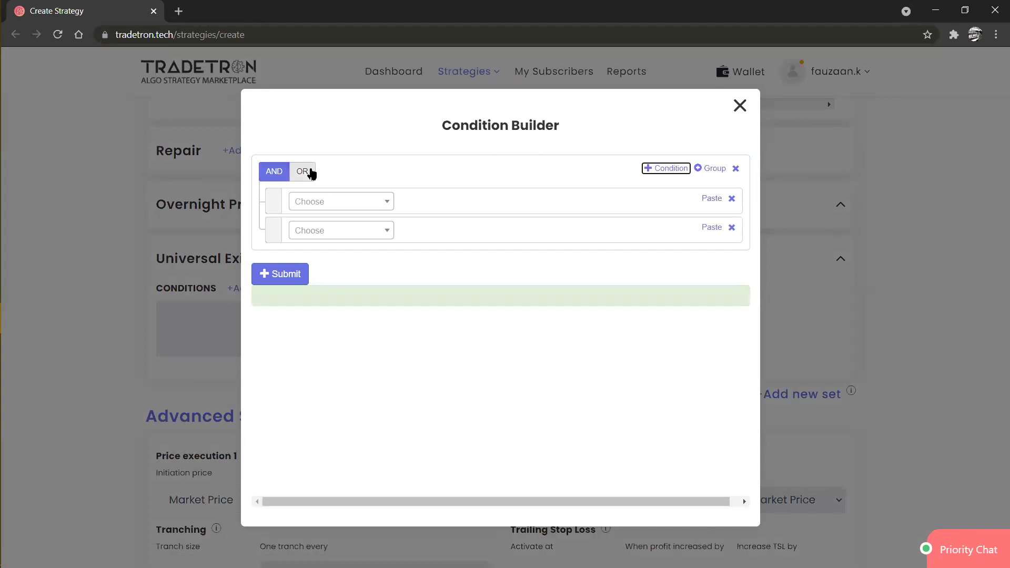
click(310, 173)
Add the Week Day keyword for exchange NSE and an equals comparison to the first exit condition.
click(372, 208)
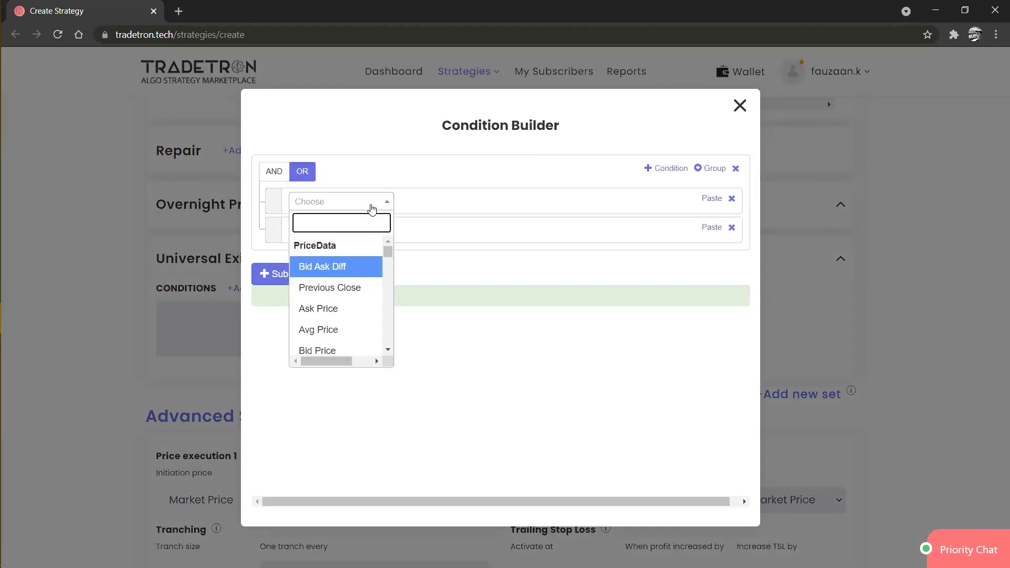
text(week)
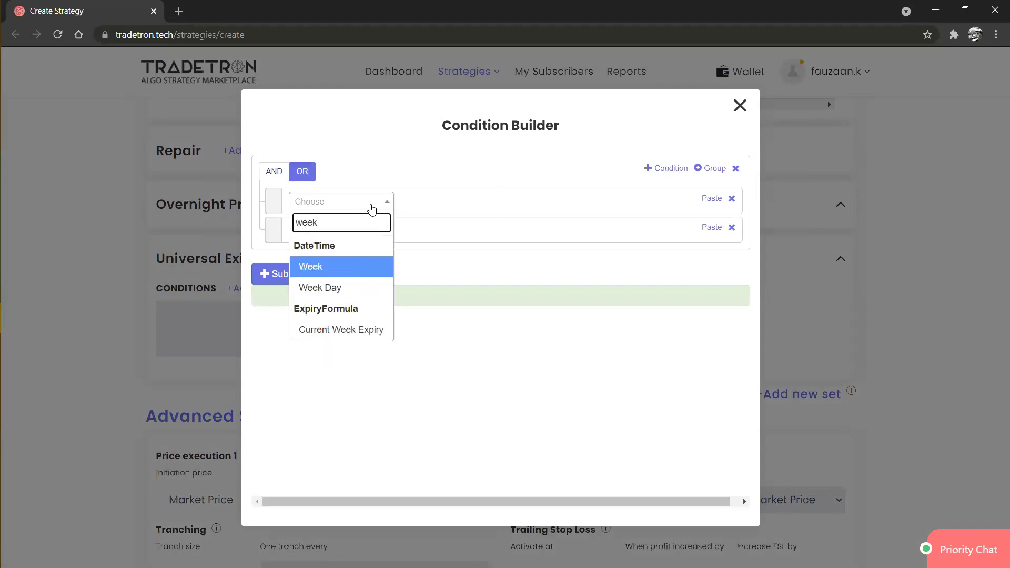
key(Down)
key(Return)
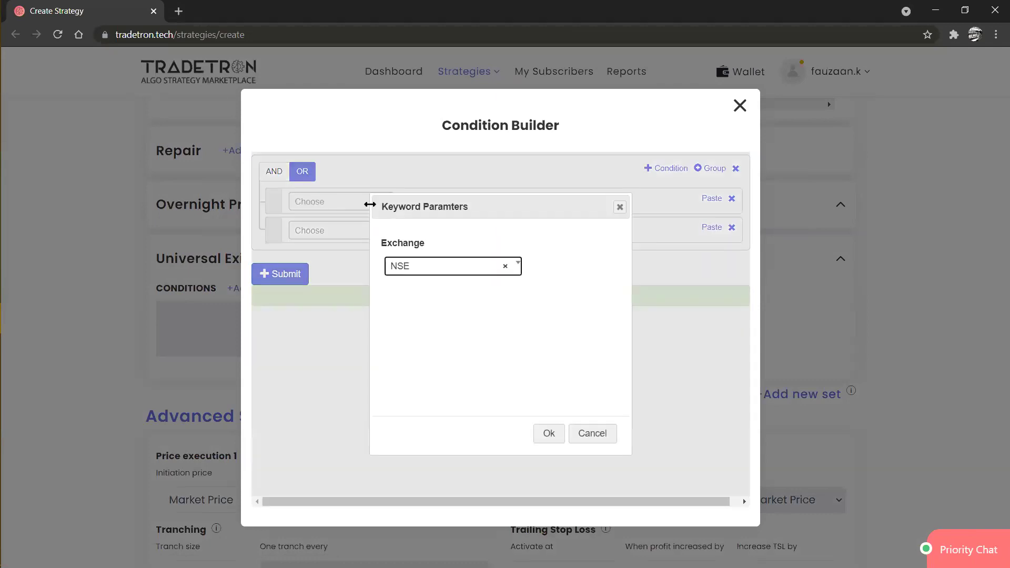
key(Return)
click(372, 208)
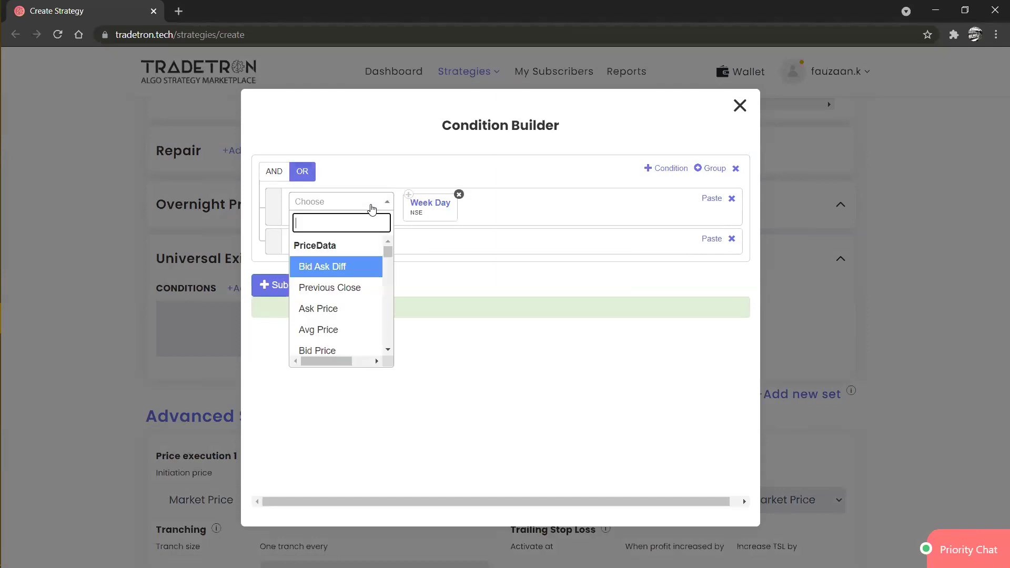
text(=)
key(Down)
key(Down)
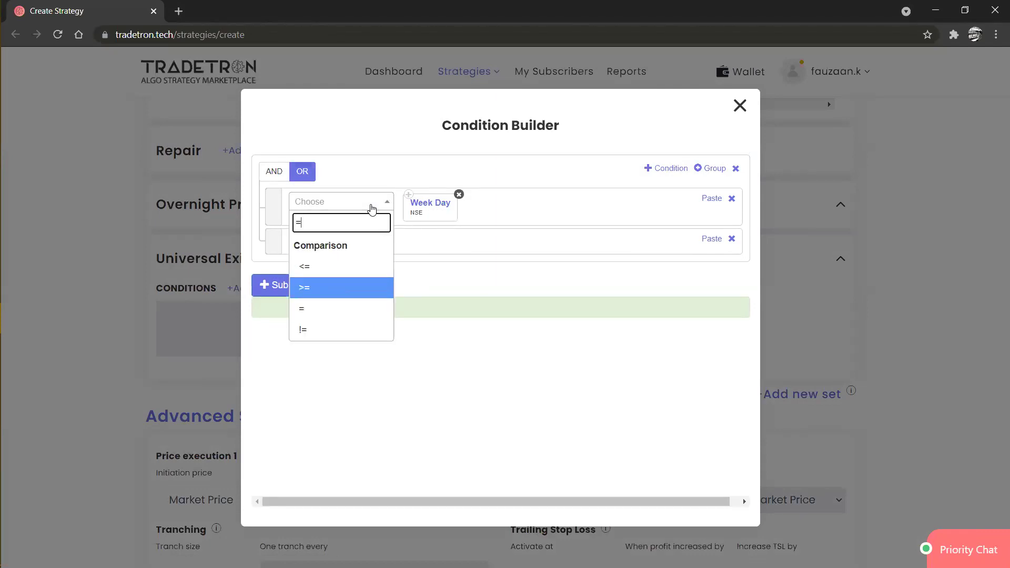
key(Return)
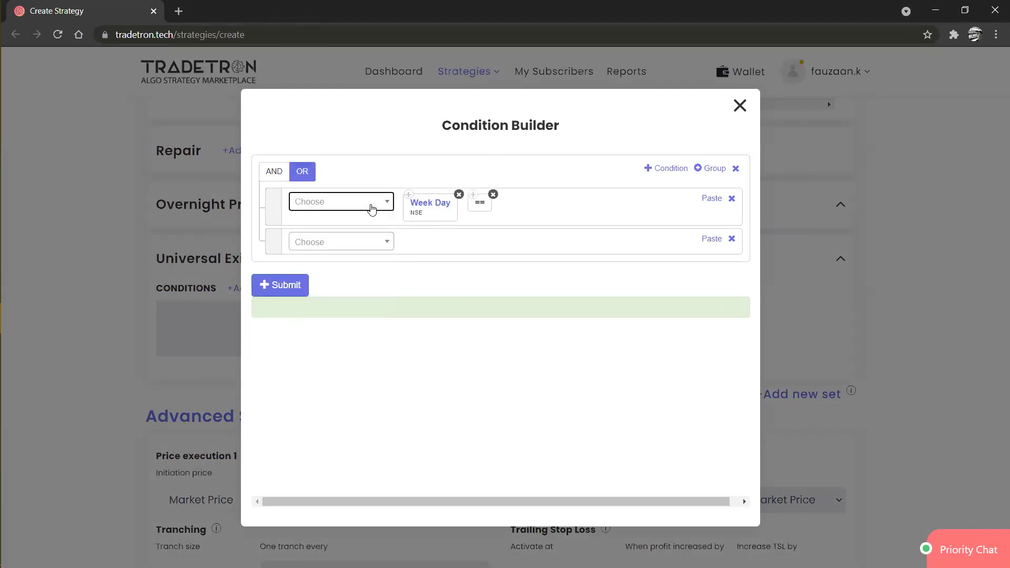
Complete the Week Day exit condition with a Number keyword of value 4.
click(372, 208)
text(number)
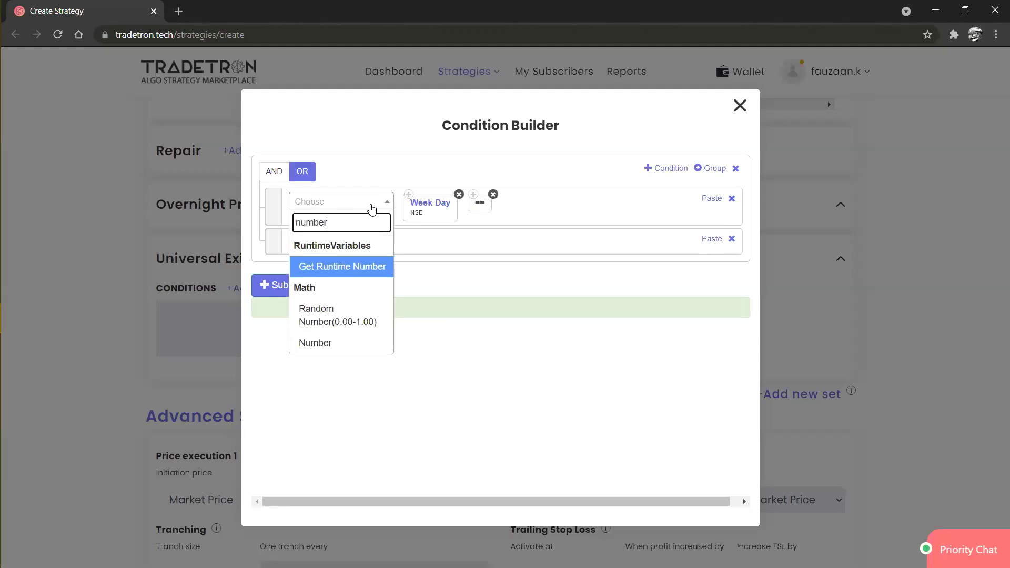
key(Down)
key(Down)
key(Return)
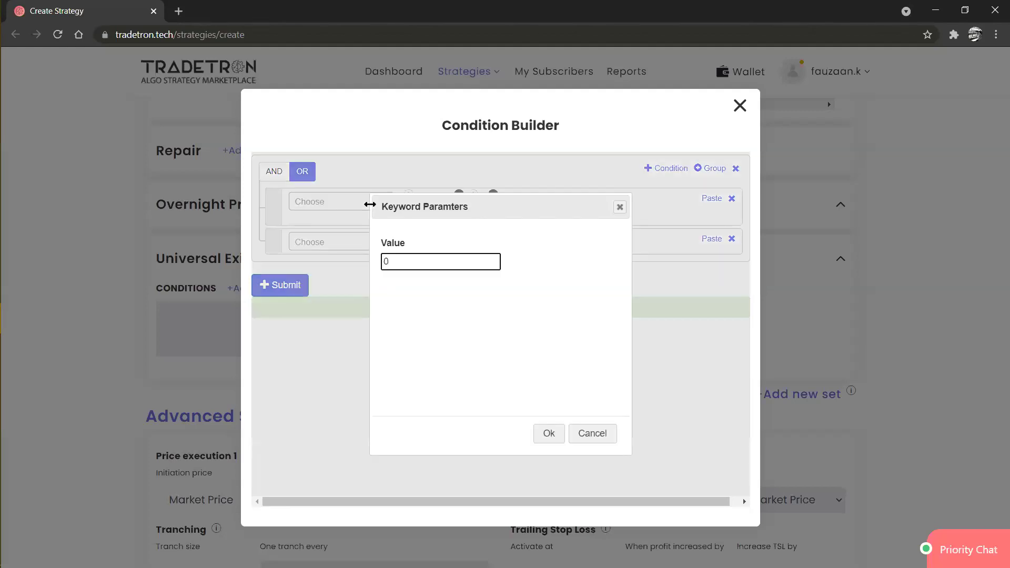
key(BackSpace)
text(4)
key(Tab)
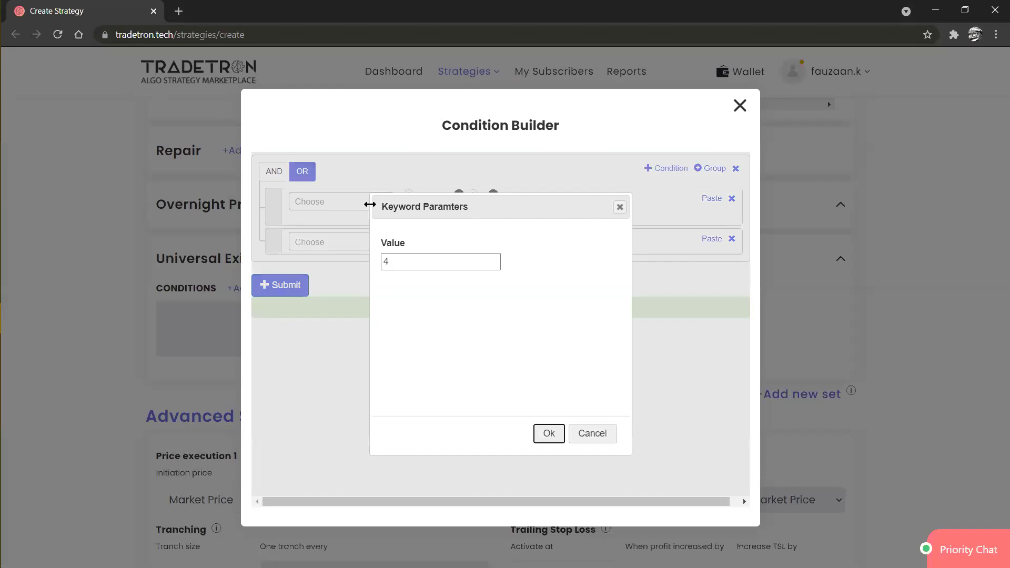
key(Return)
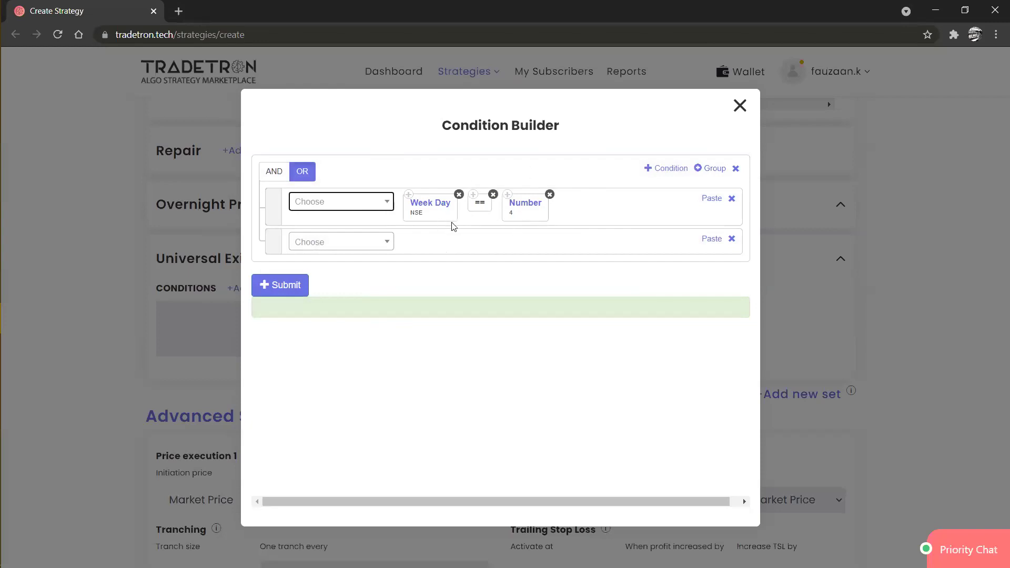
Add the Days Difference (D2-D1) keyword to the second exit condition and set Date 1 to Today.
click(390, 243)
text(day)
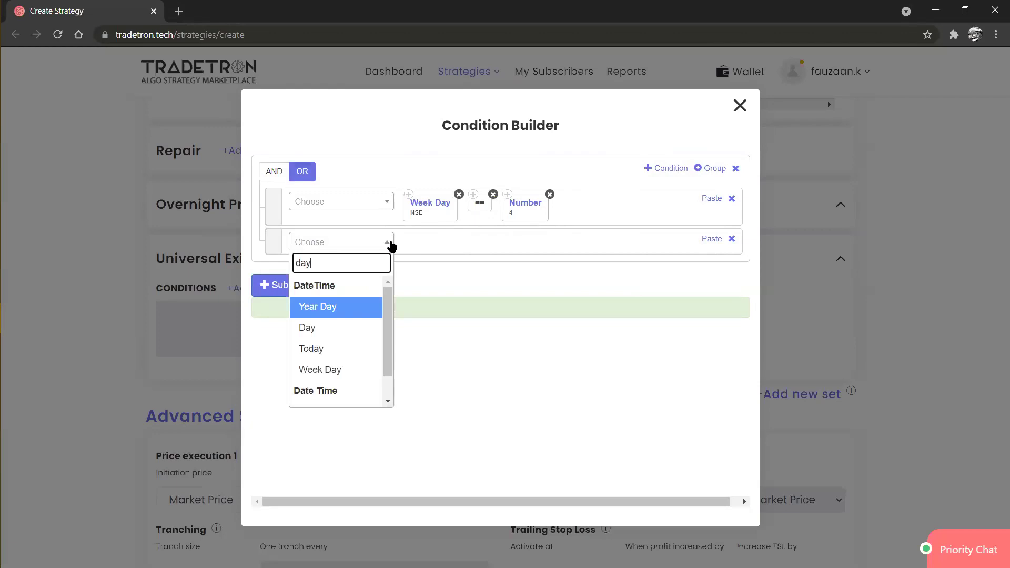
text(s)
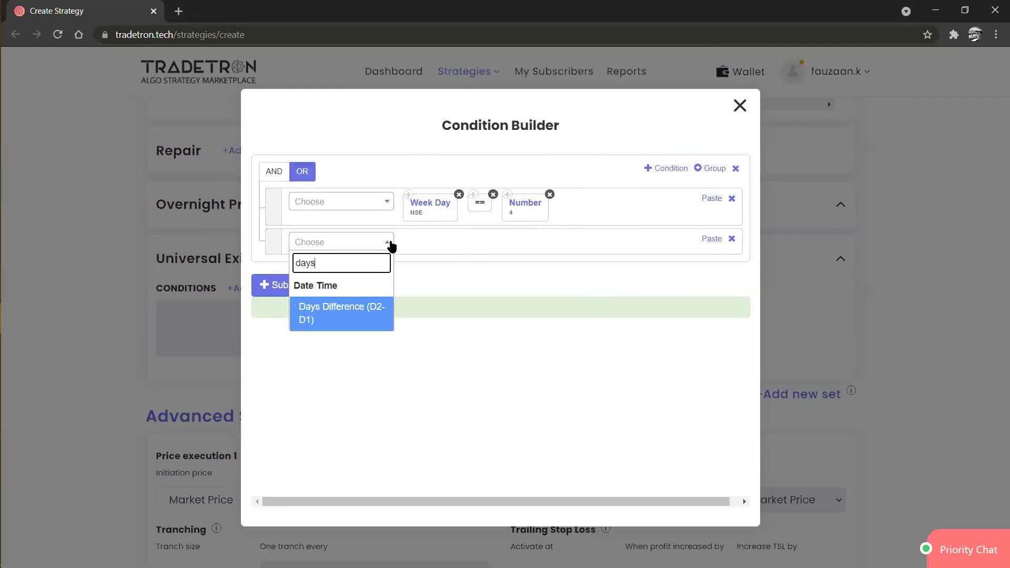
key(Return)
click(415, 270)
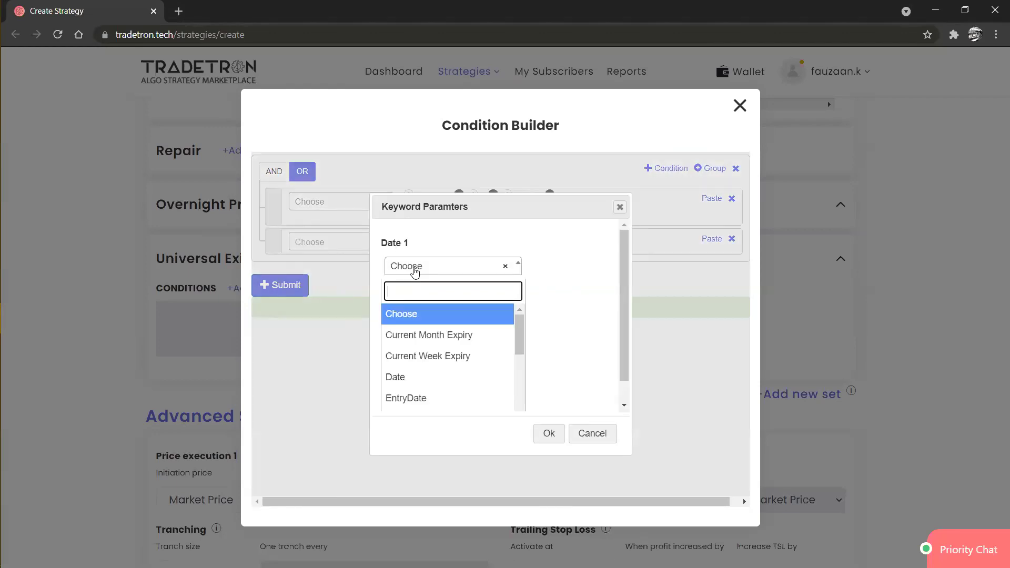
text(to)
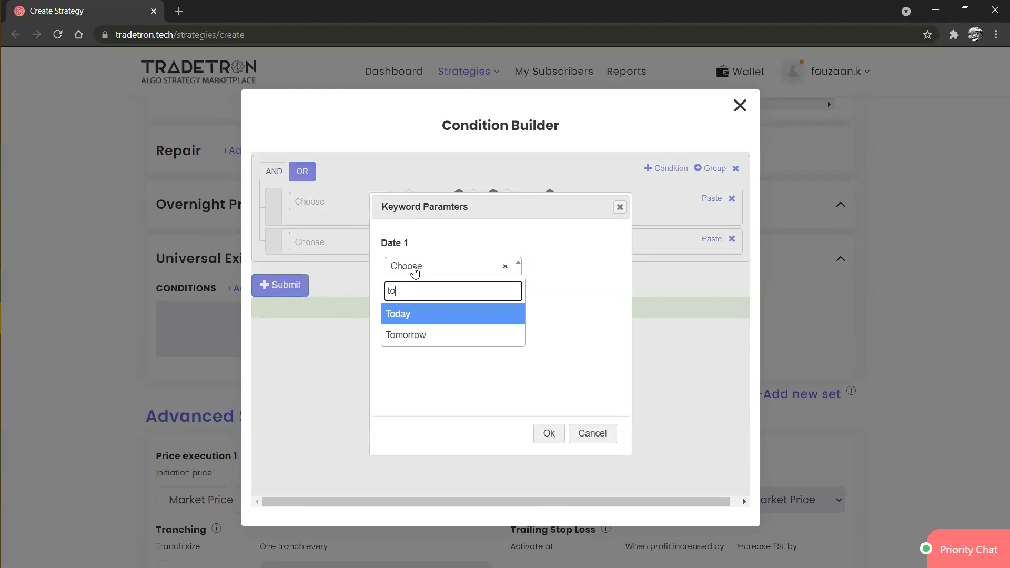
key(Return)
Set Date 2 of the Days Difference keyword to Current Week Expiry and confirm its parameters.
click(429, 324)
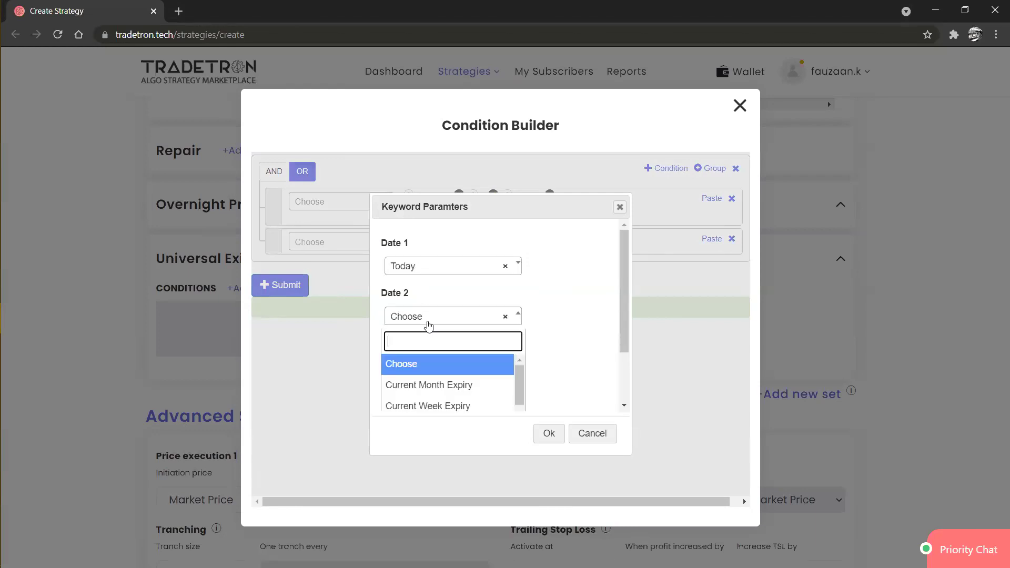
text(c)
key(Down)
key(Down)
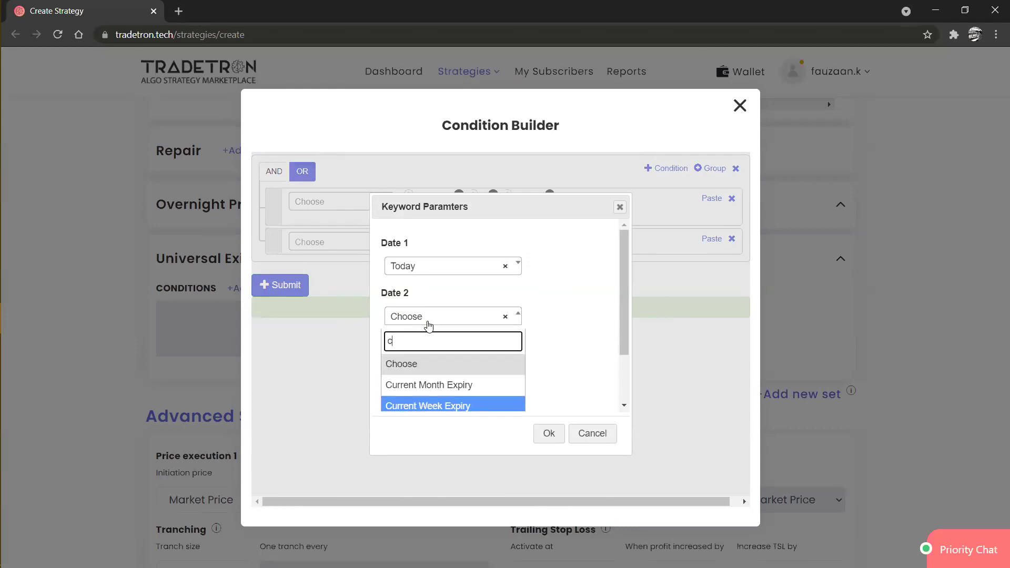
key(Return)
click(549, 436)
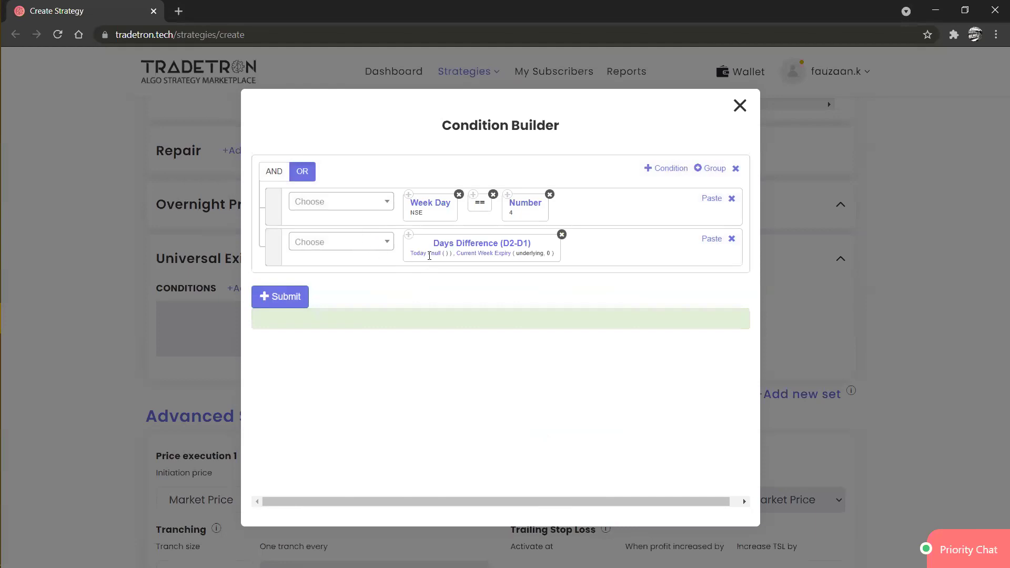
Set the exchange of Today in the Days Difference keyword to NSE.
click(434, 256)
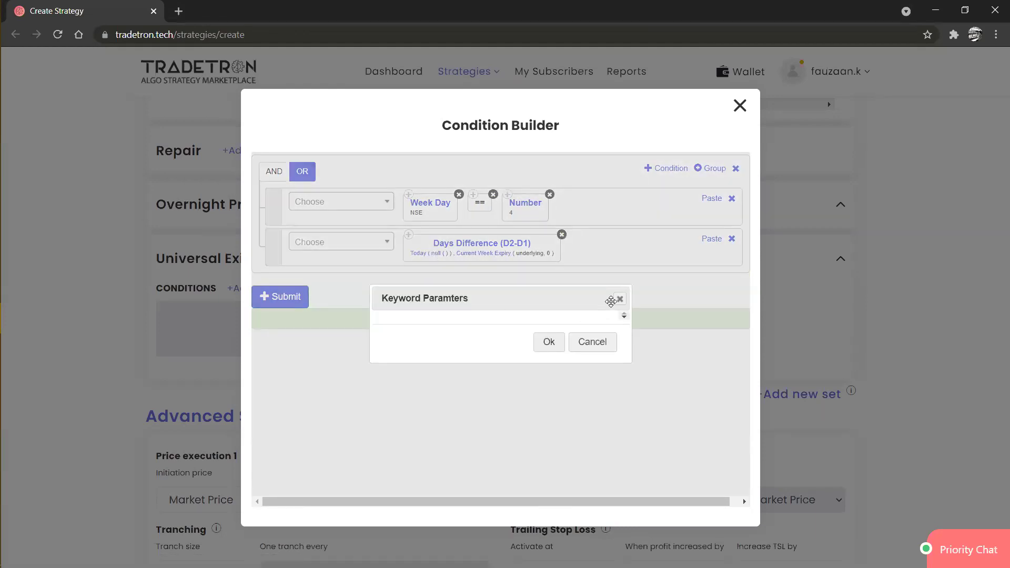
click(618, 299)
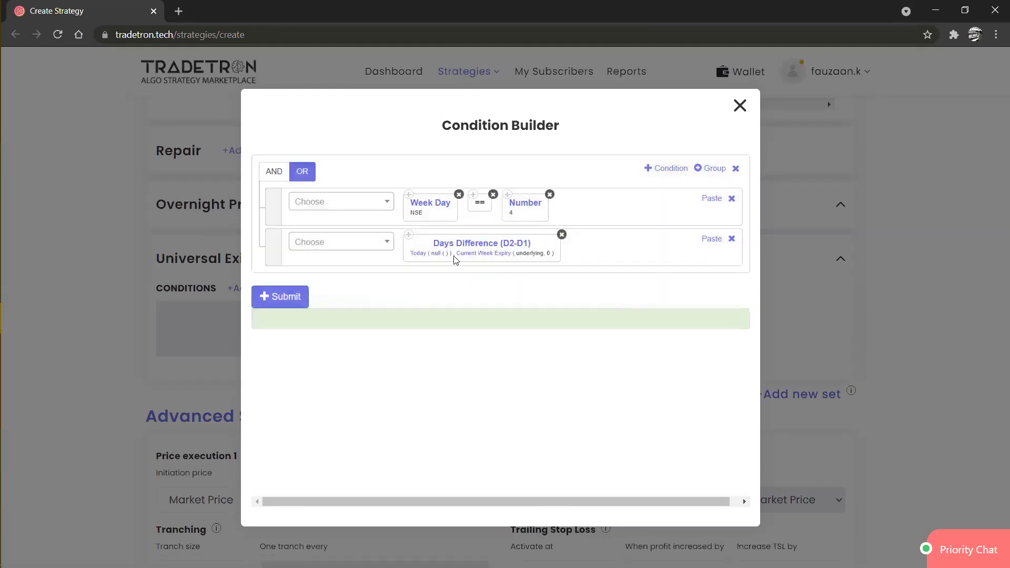
click(416, 254)
key(Tab)
key(Return)
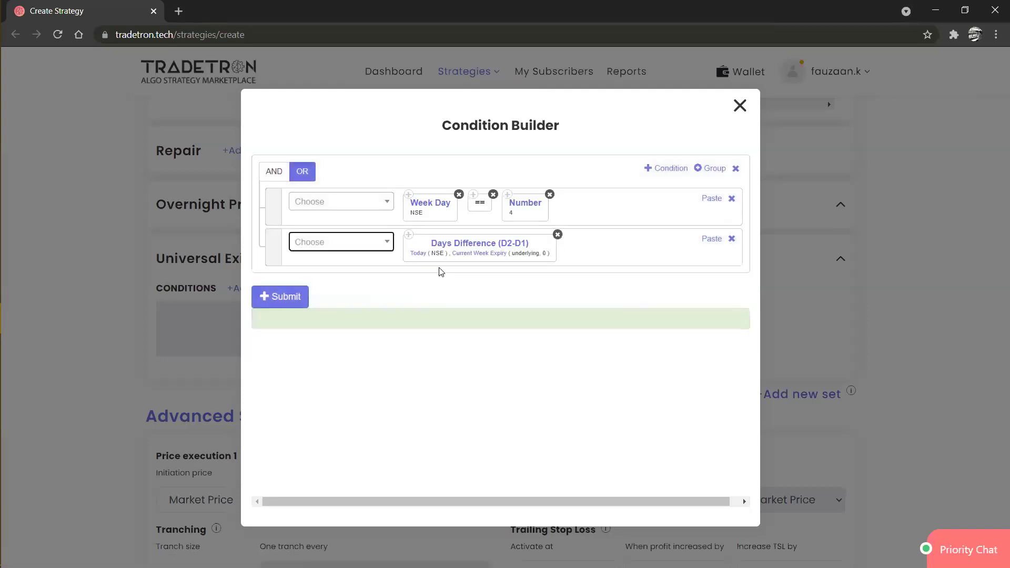
Set the underlying of Current Week Expiry in the Days Difference keyword to NIFTY 50.
click(480, 255)
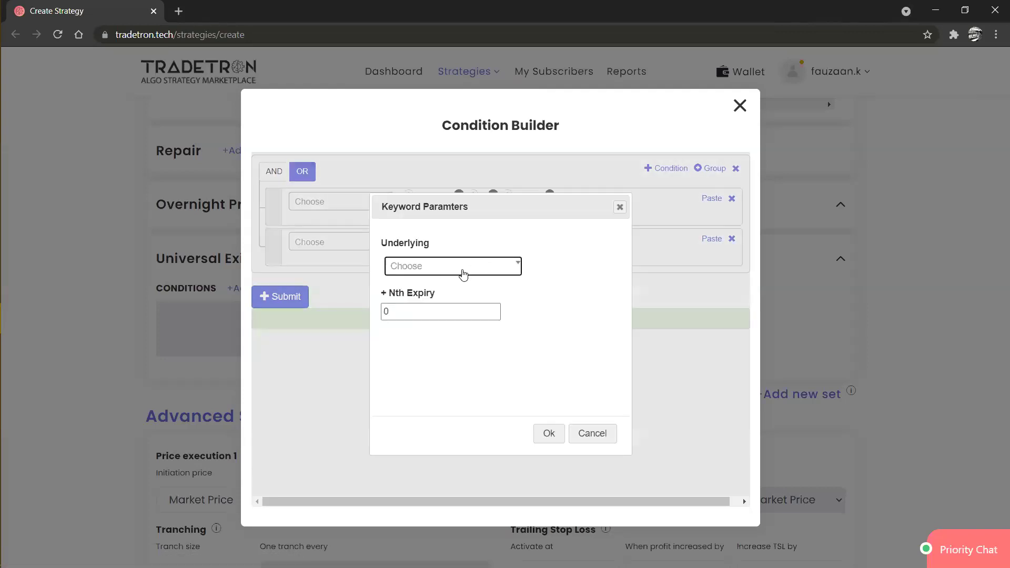
click(463, 275)
text(nifty)
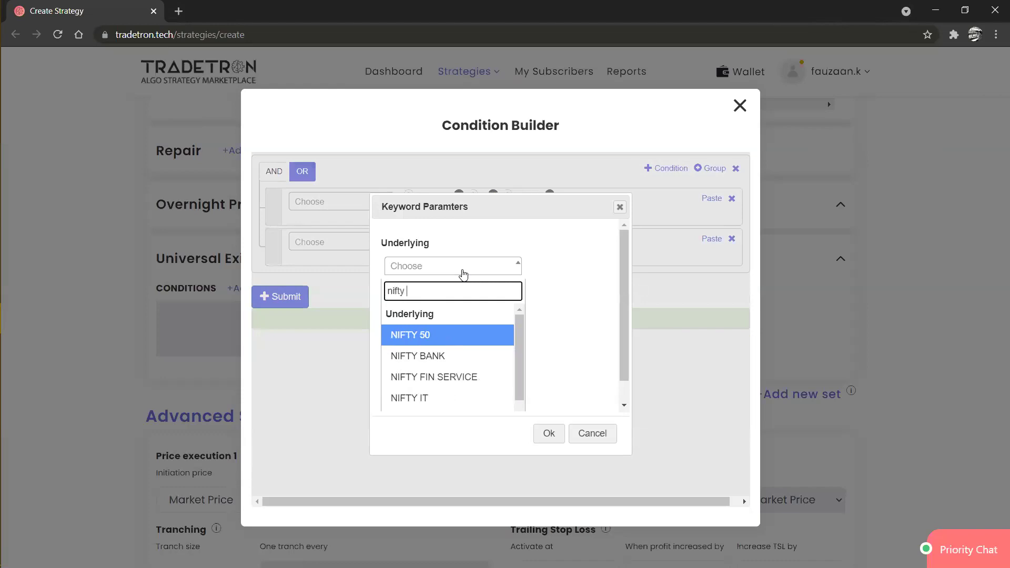
key(Return)
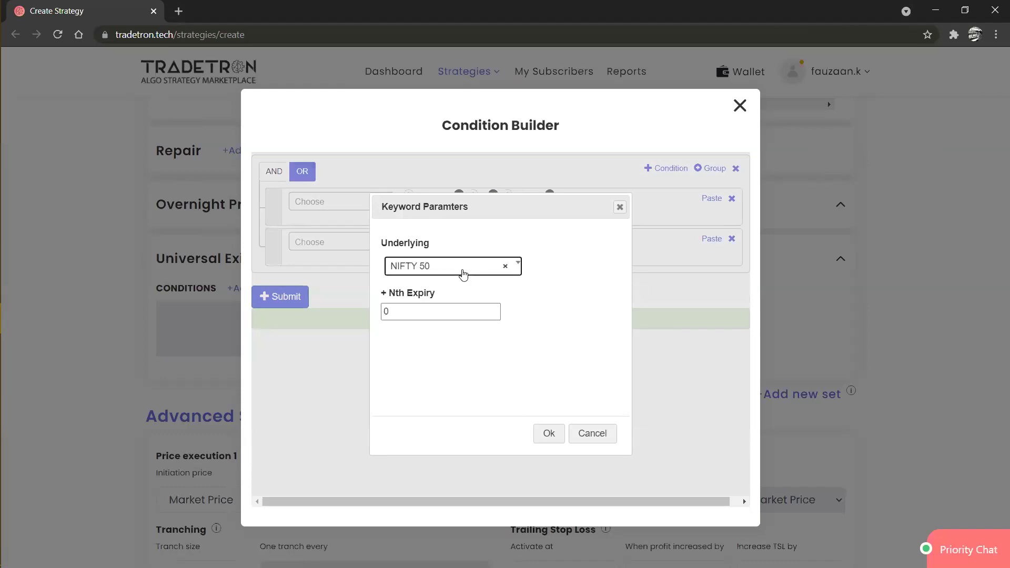
click(545, 434)
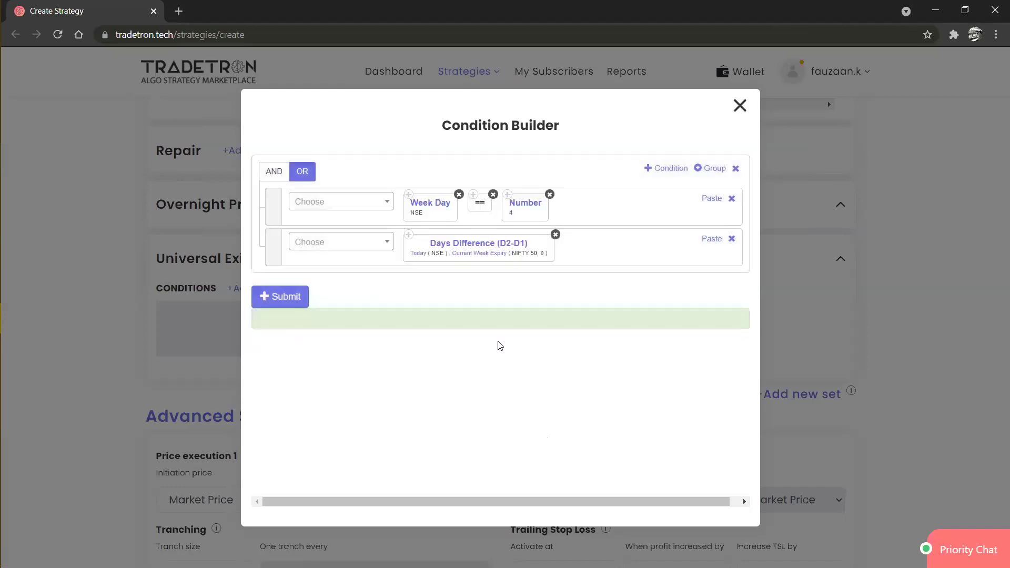
Complete the Days Difference condition with copies of the == operator and Number keyword from the Week Day condition, setting the number to 0.
click(474, 195)
click(717, 240)
click(508, 196)
click(712, 239)
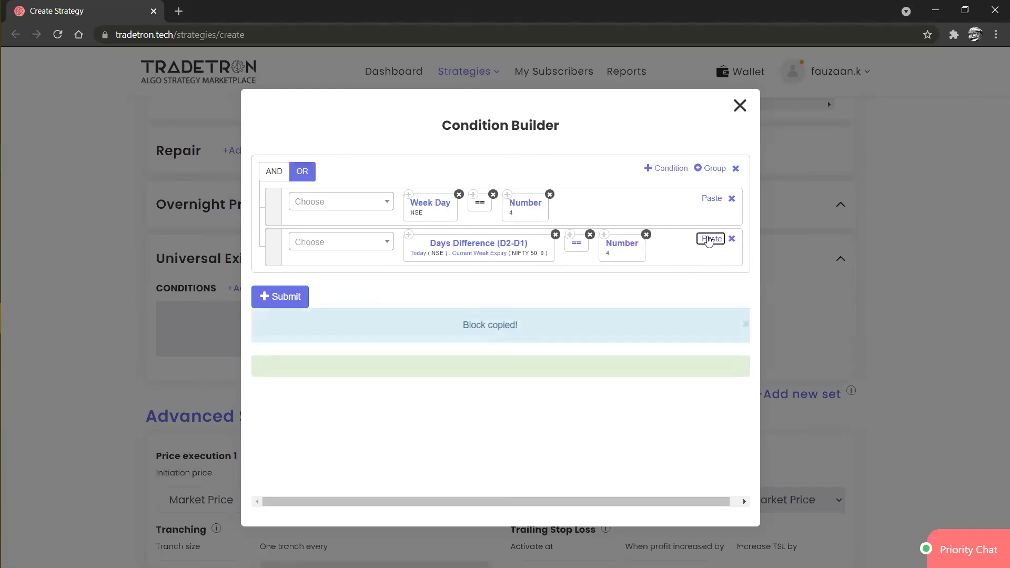
click(630, 244)
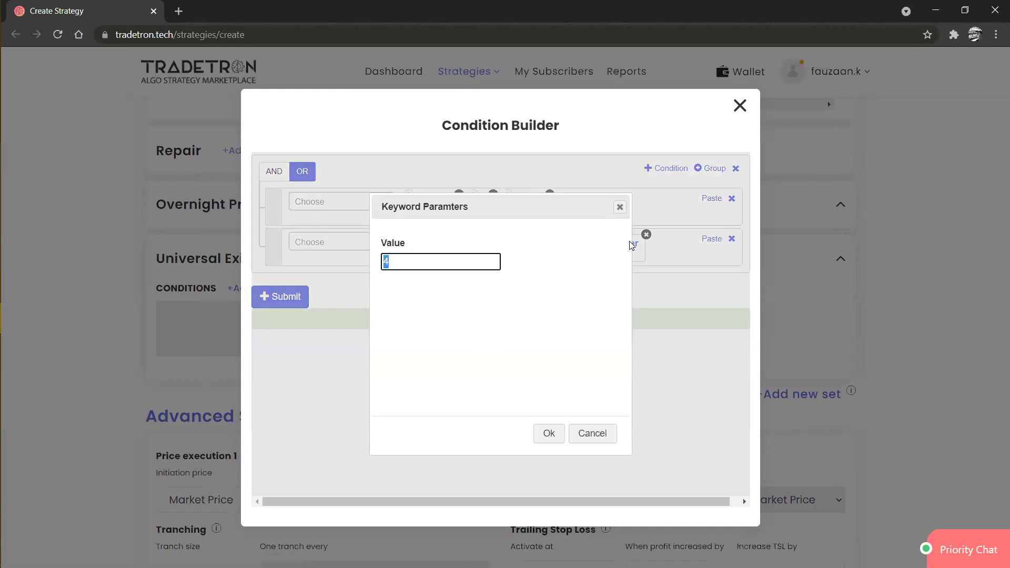
text(0)
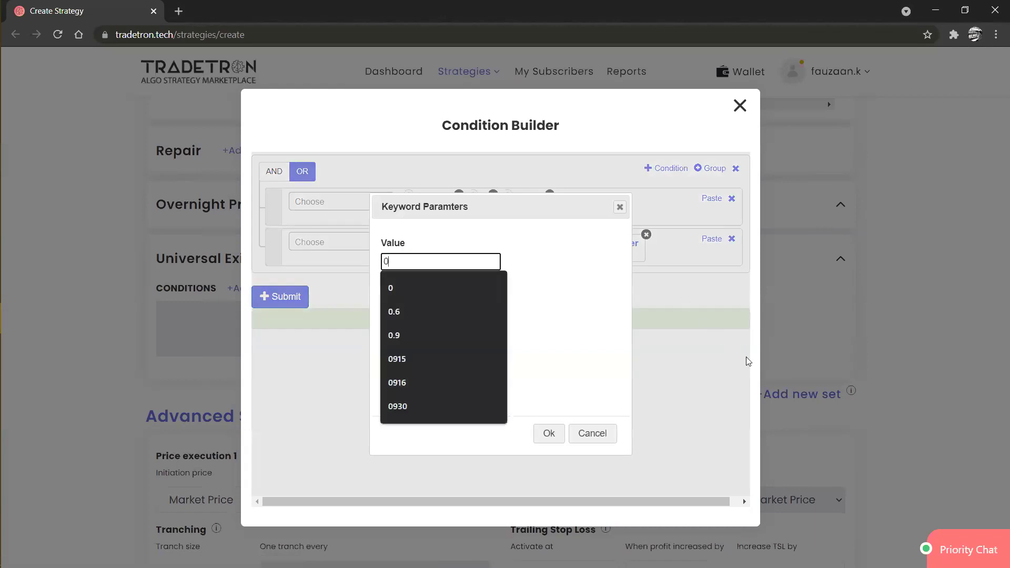
click(545, 433)
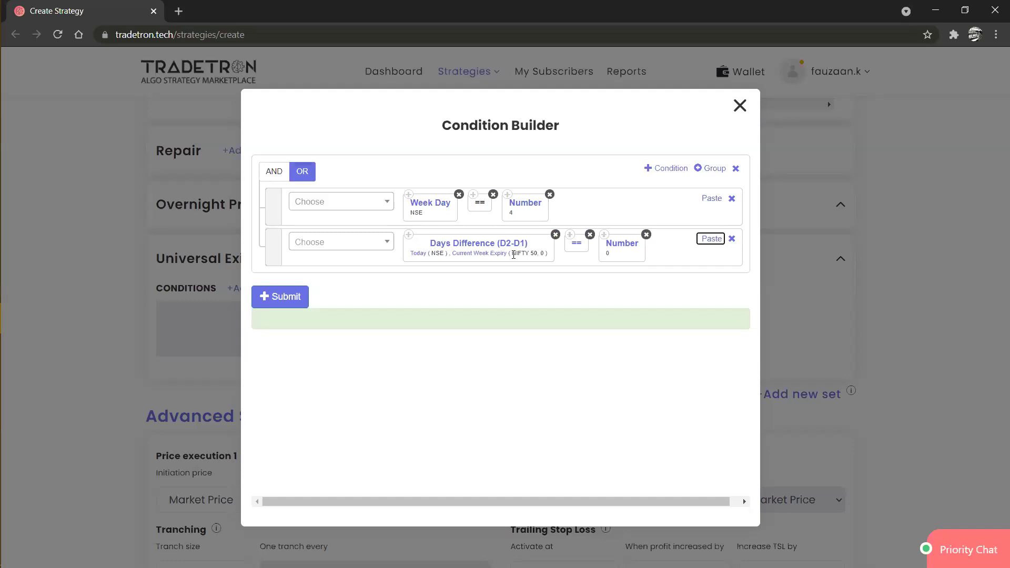
Add a third exit condition that starts with the PNL keyword and the < operator.
click(665, 169)
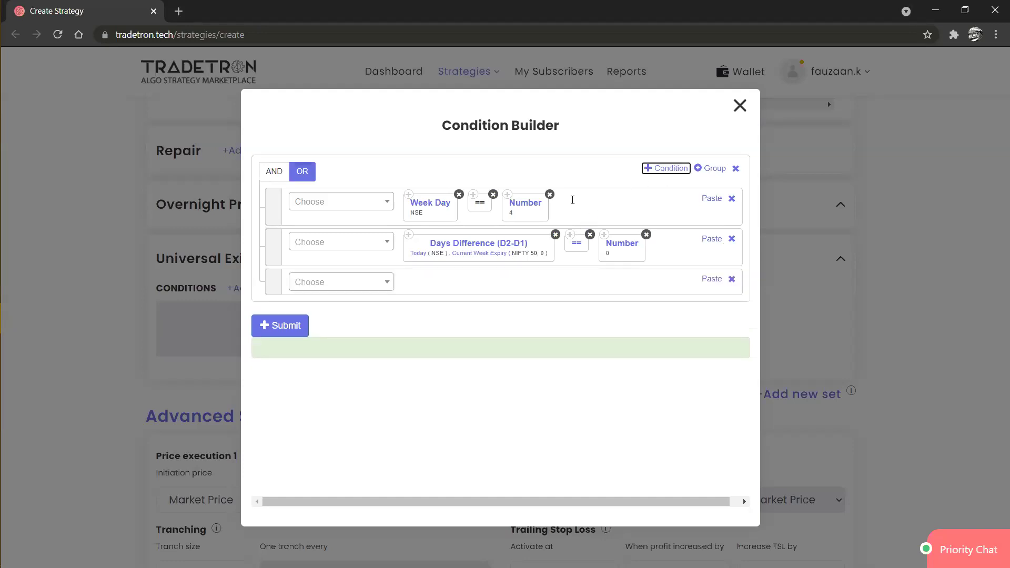
click(384, 284)
text(pn)
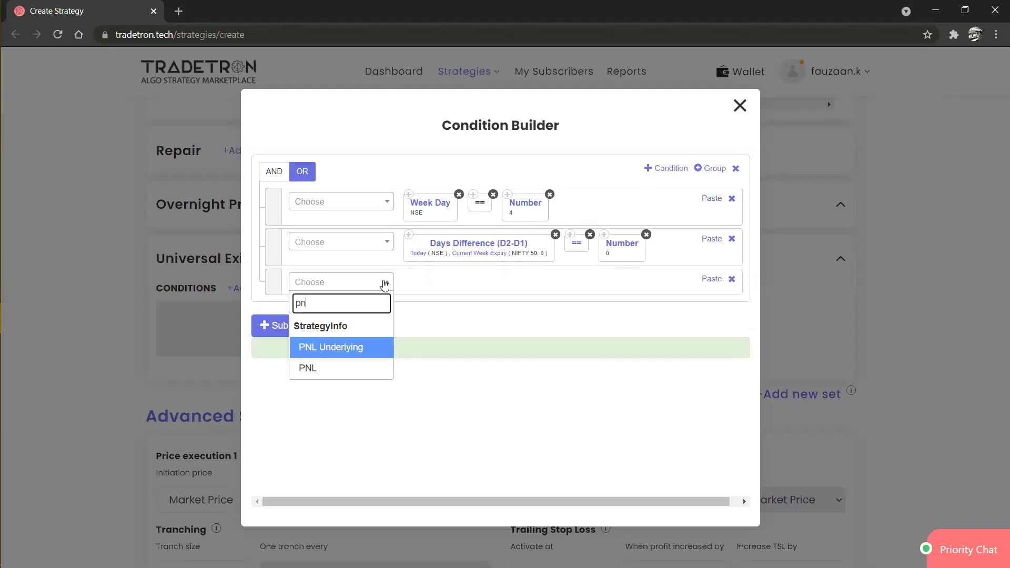
key(Down)
key(Return)
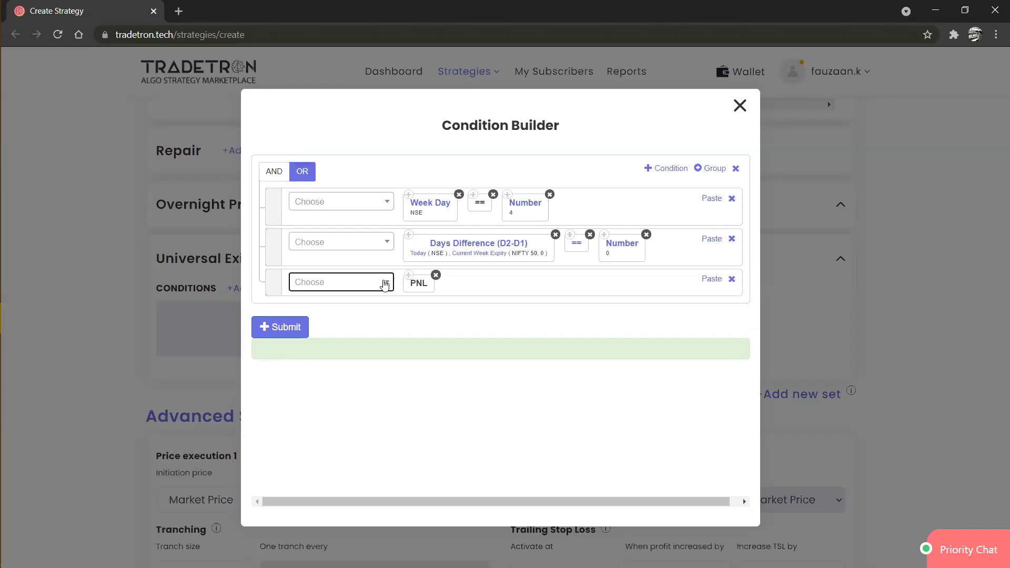
click(380, 283)
text(<)
key(Return)
Complete the third exit condition with a Number keyword of value -1000.
click(379, 283)
text(num)
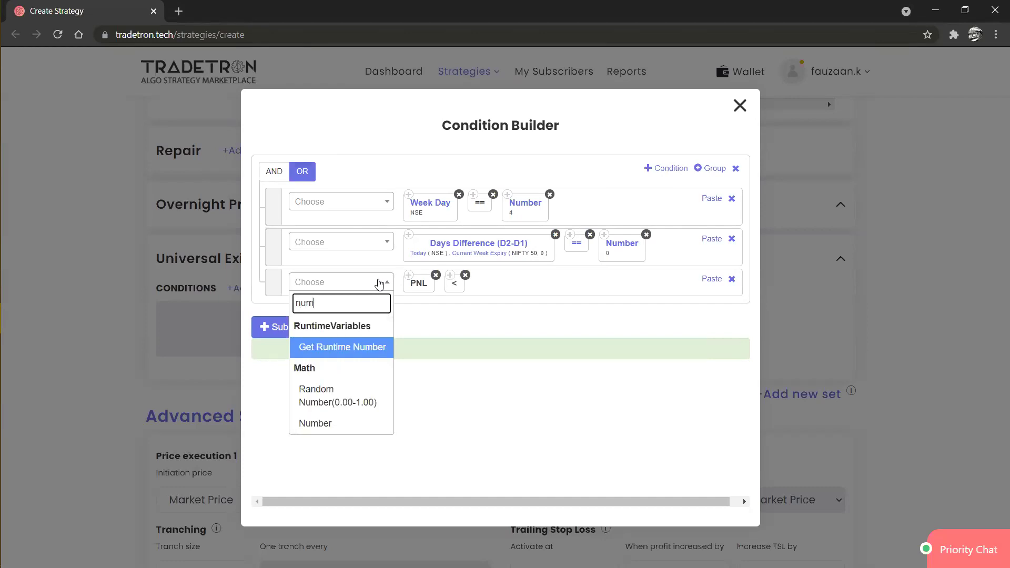
key(Down)
key(Down)
key(Return)
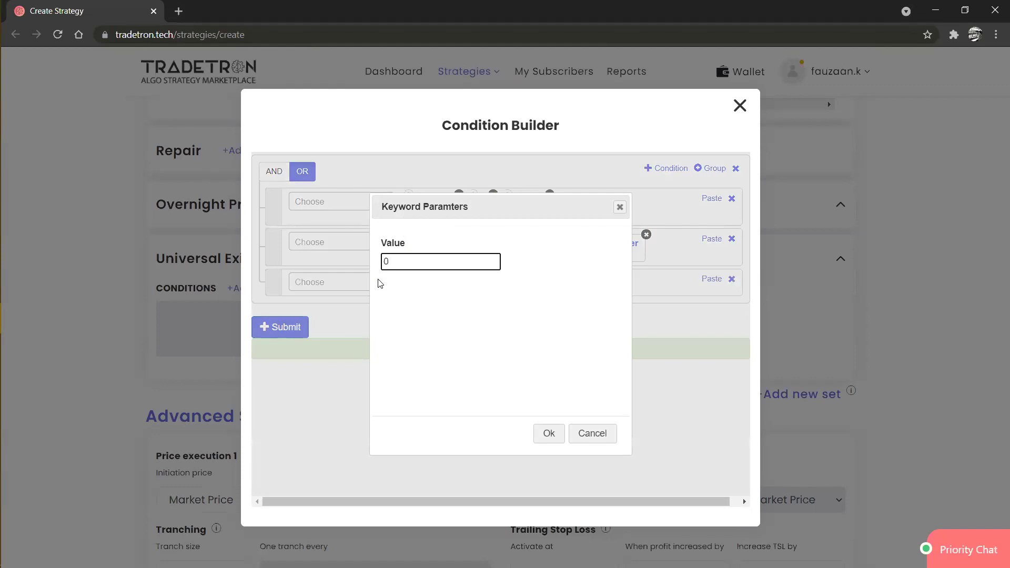
text(1000)
key(Home)
text(-)
key(Return)
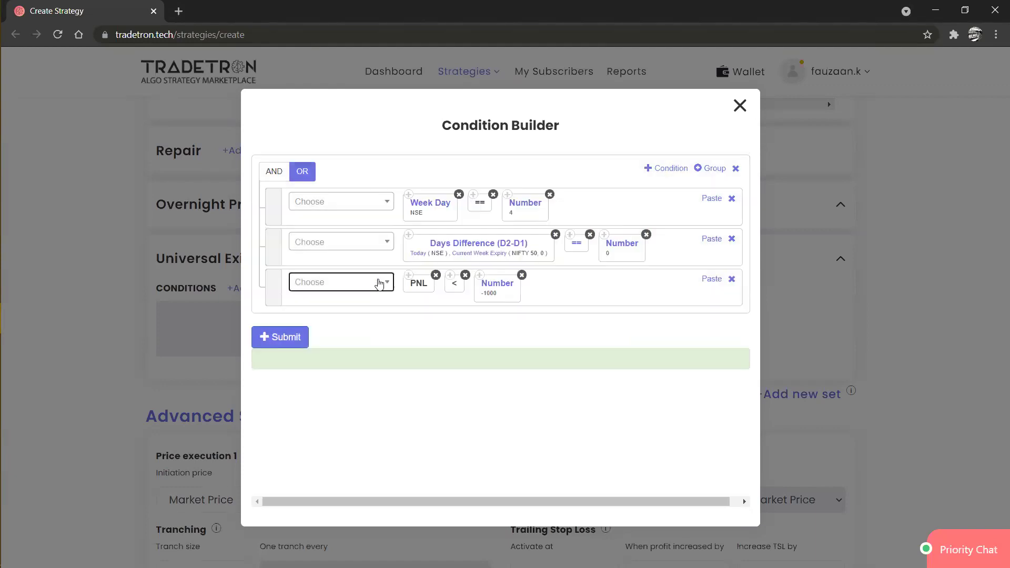
Add a fourth exit condition with a copy of the PNL keyword followed by the > operator.
click(671, 168)
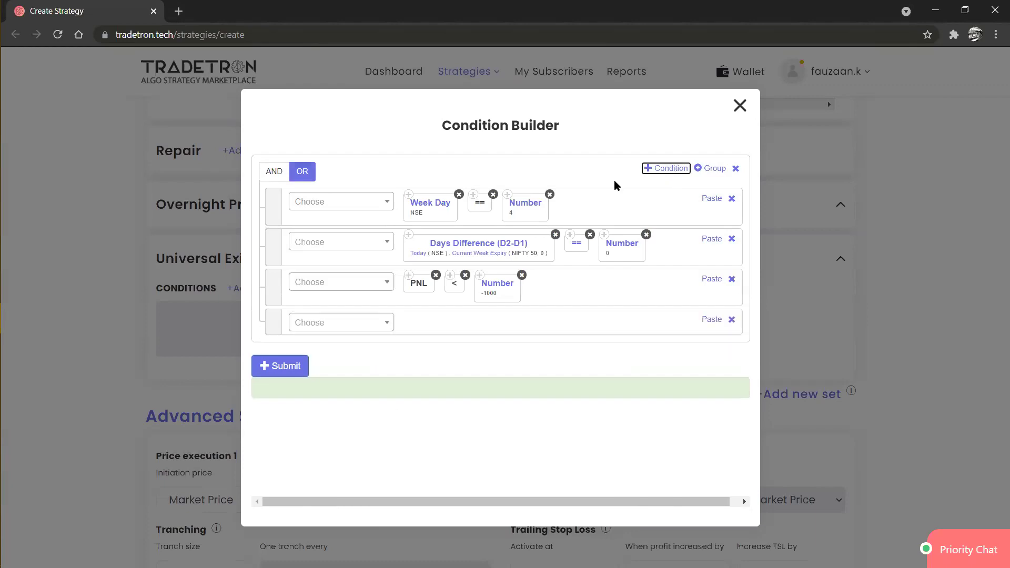
click(414, 283)
click(702, 322)
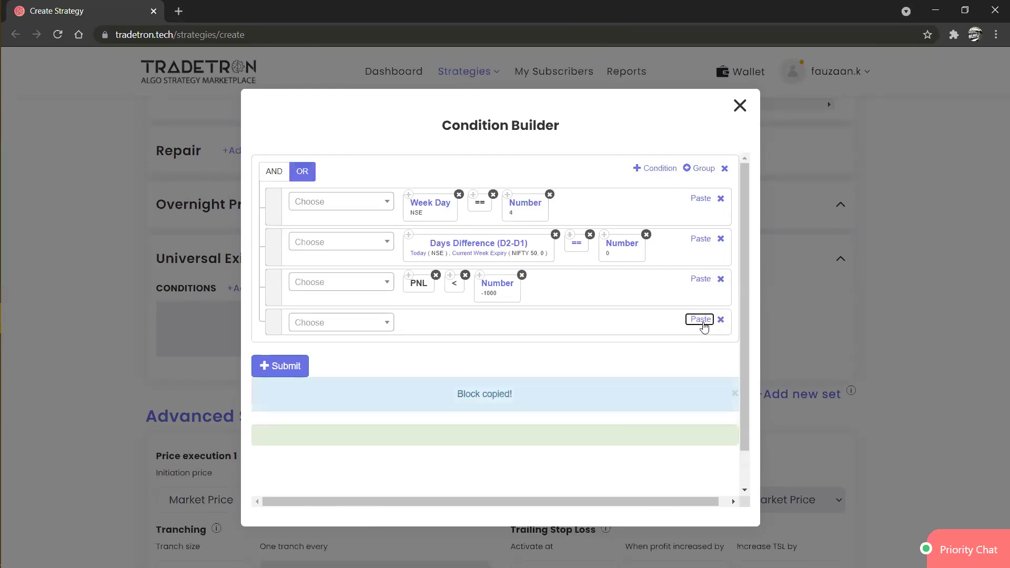
click(372, 322)
text(>)
key(Return)
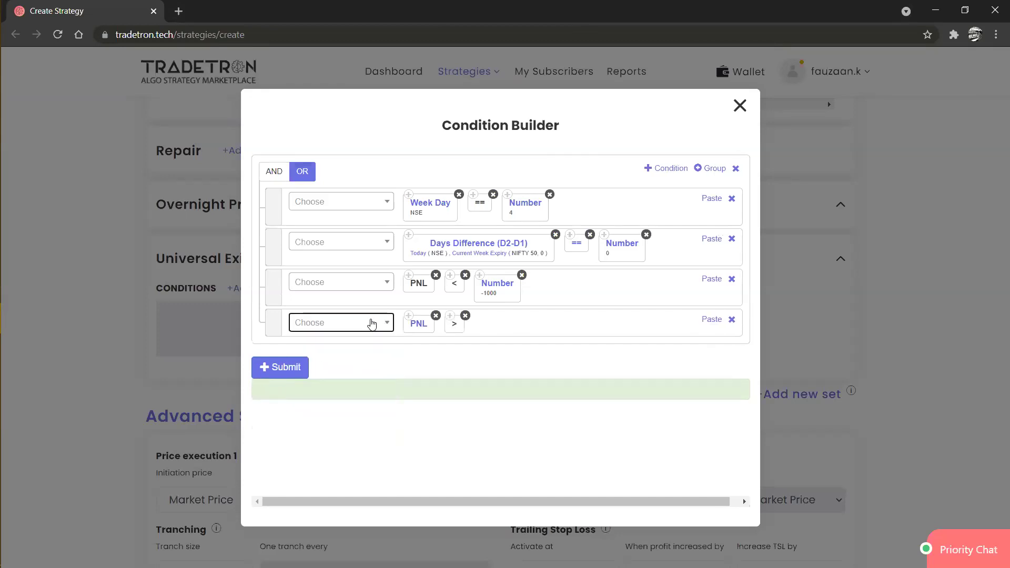
Complete the fourth condition with a copy of the Number keyword set to 1000, and submit the Universal Exit conditions.
click(481, 276)
click(702, 320)
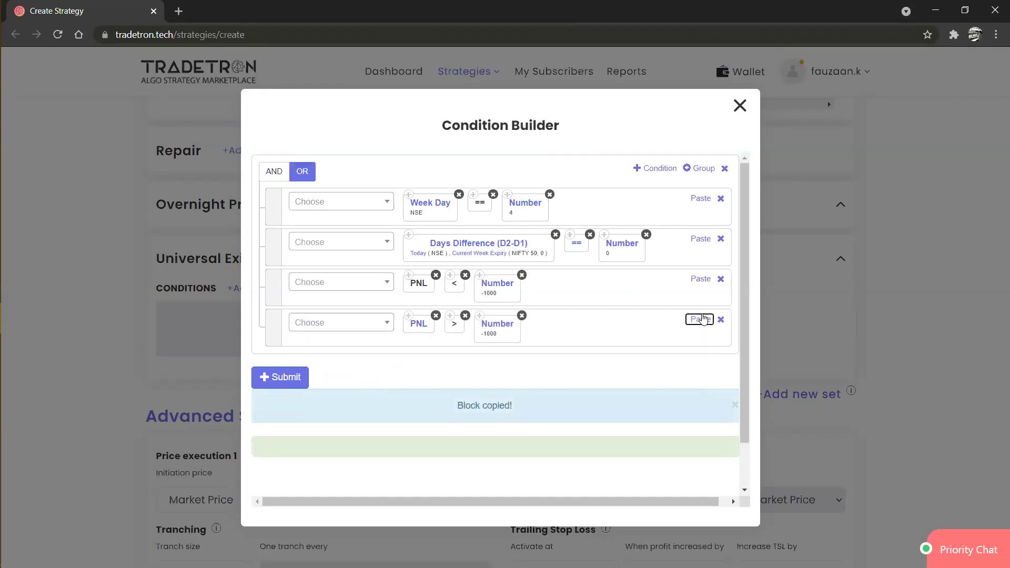
click(492, 330)
key(BackSpace)
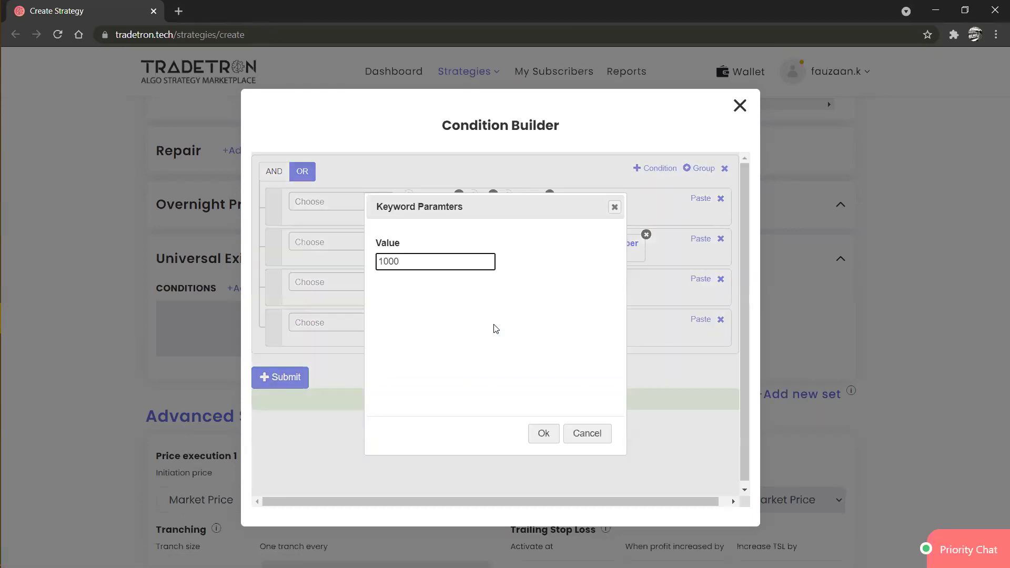
key(Return)
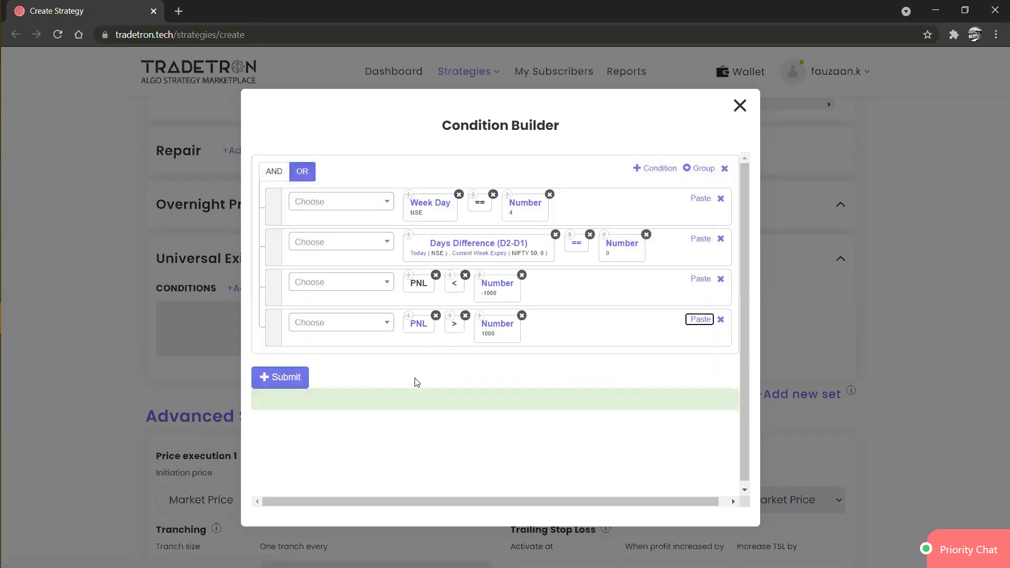
click(307, 383)
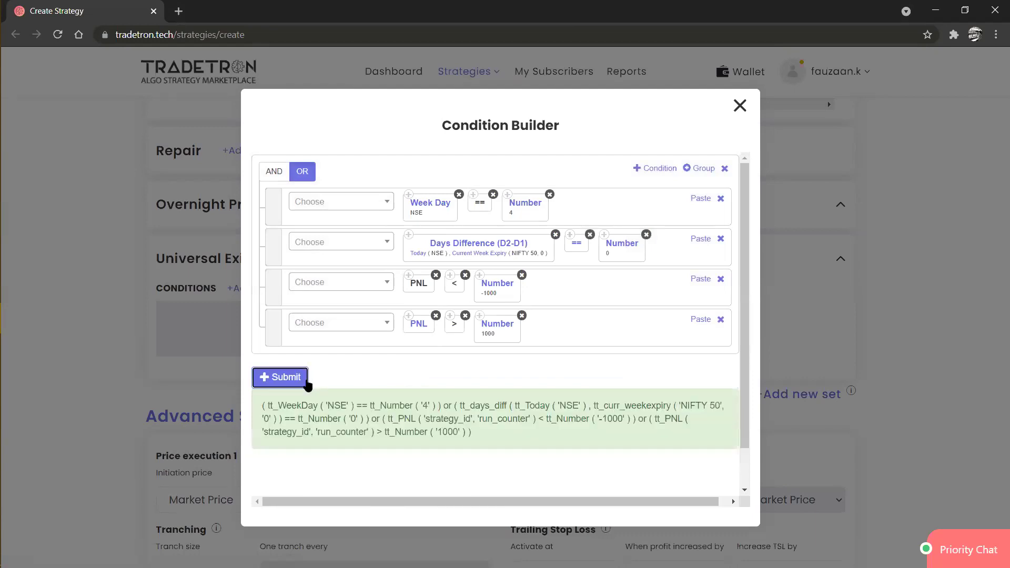
click(740, 107)
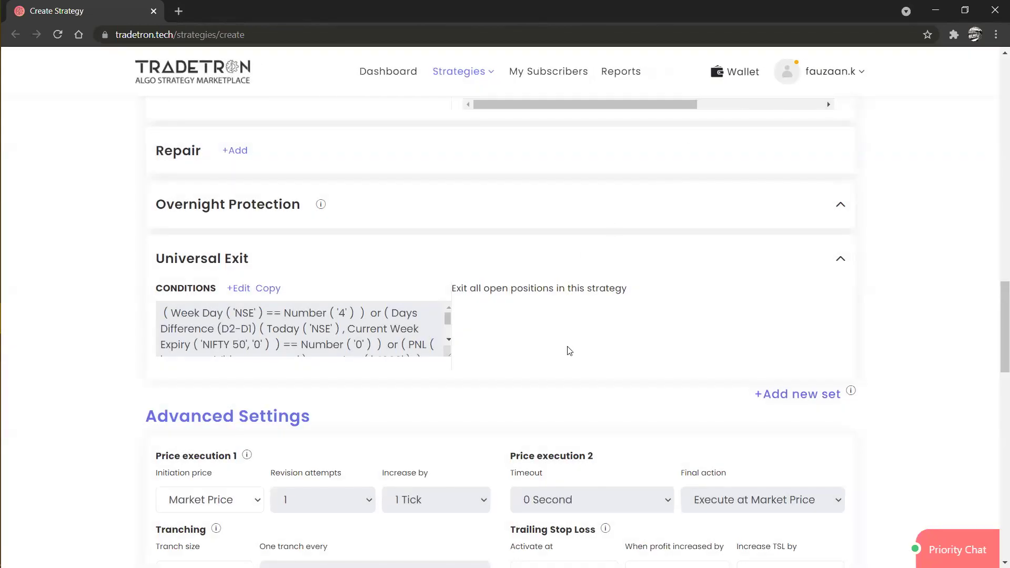
Review the Entry conditions, the Repair Once positions, the Universal Exit conditions and the Advanced Settings of the strategy.
scroll(353, 244, up, 10)
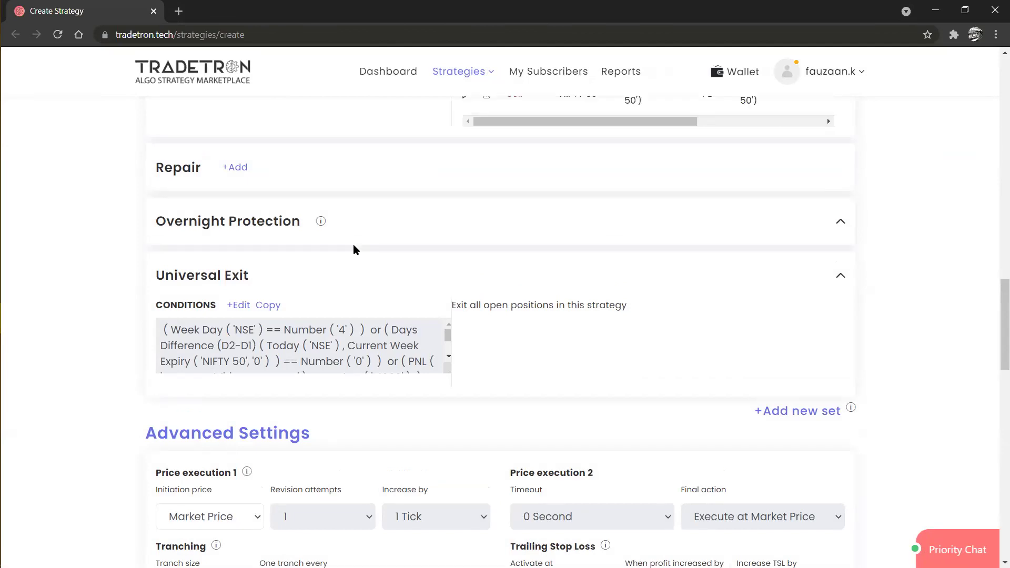
scroll(283, 236, up, 5)
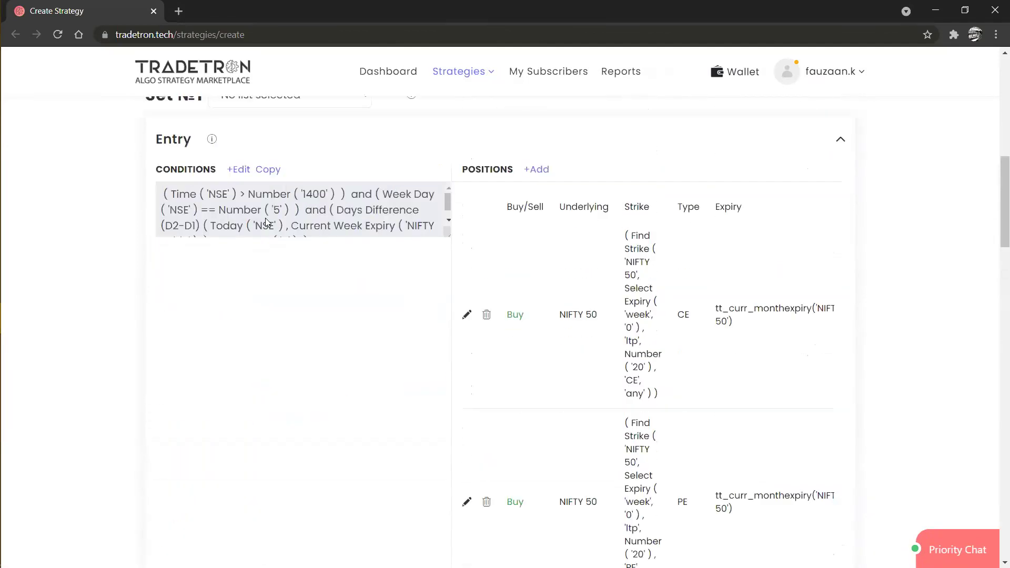
click(245, 210)
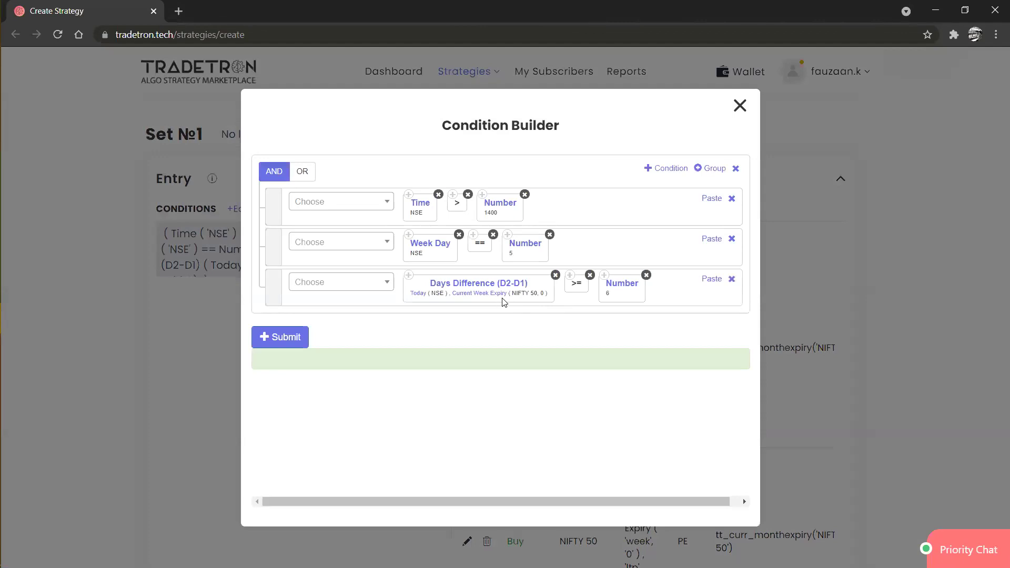
click(744, 109)
scroll(302, 421, down, 5)
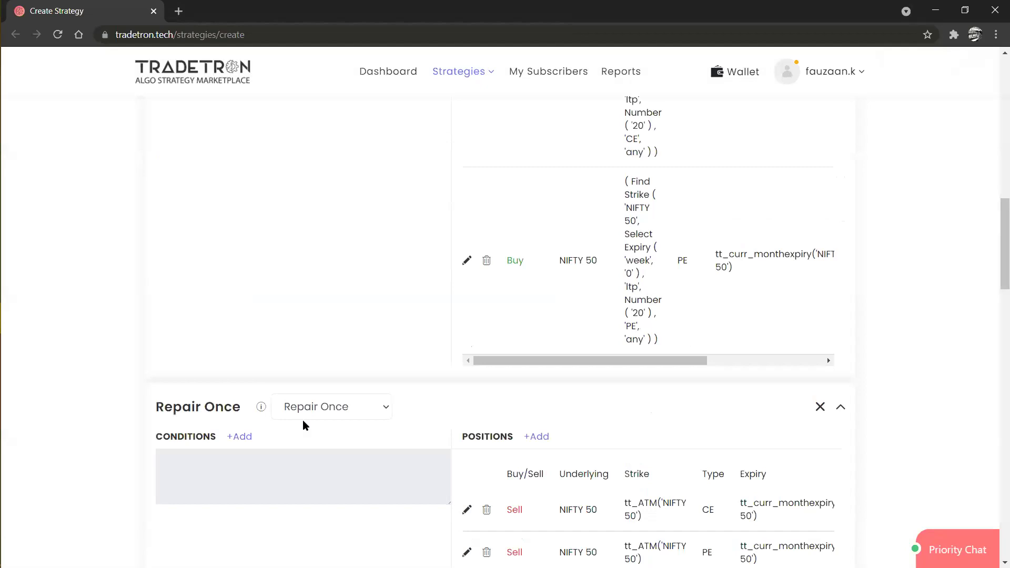
scroll(303, 422, down, 3)
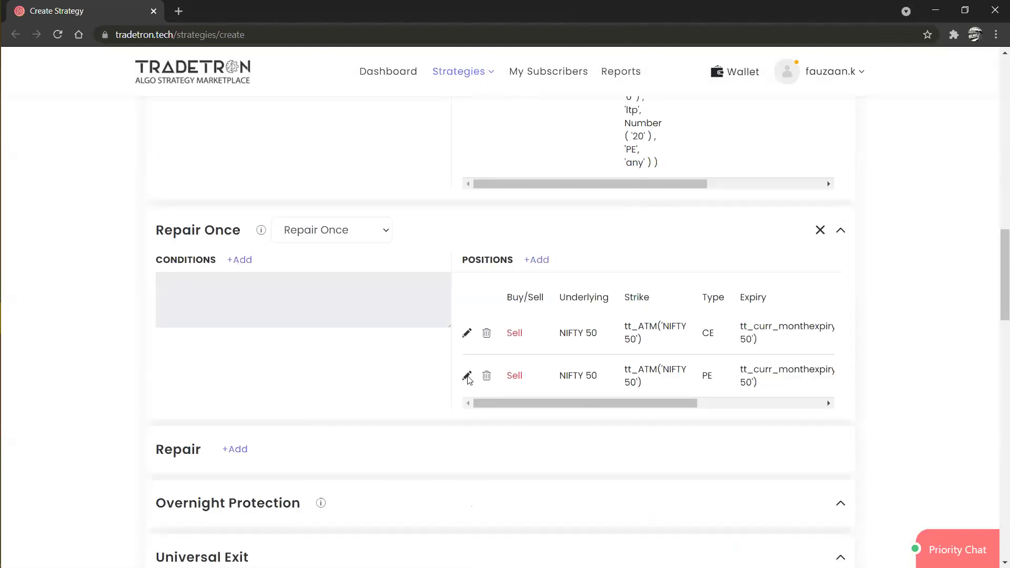
scroll(316, 419, down, 5)
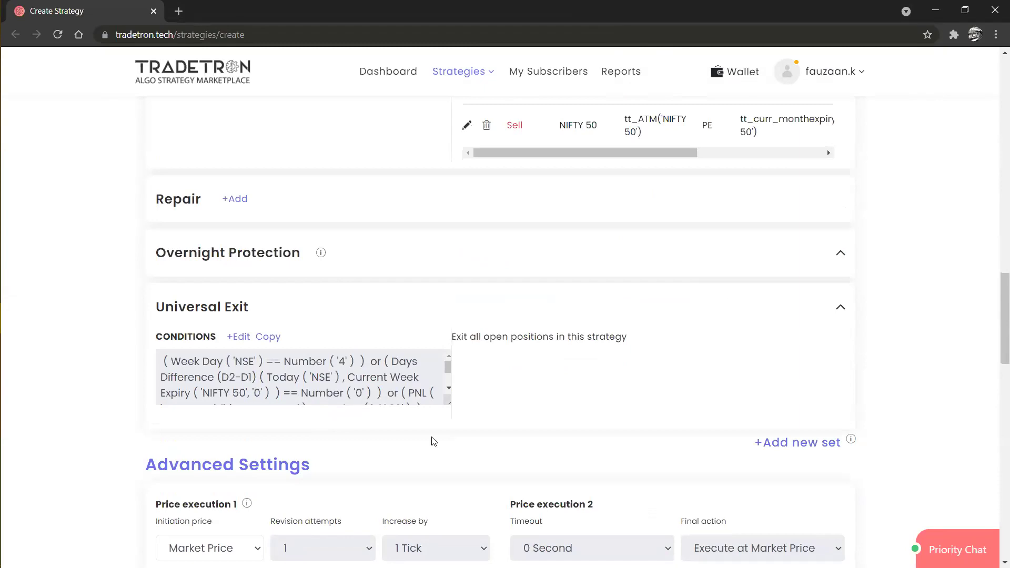
scroll(433, 441, down, 2)
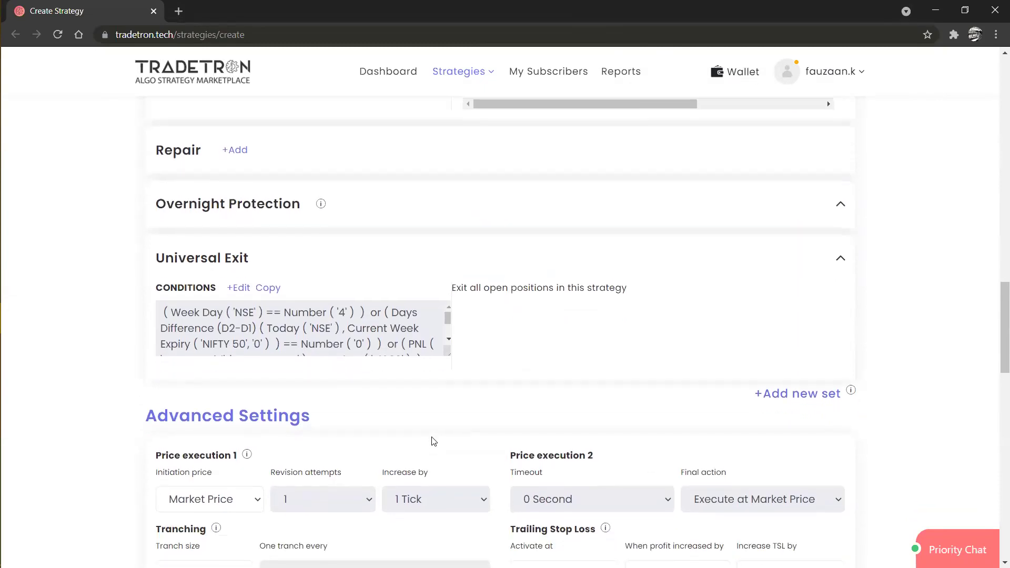
scroll(433, 440, down, 3)
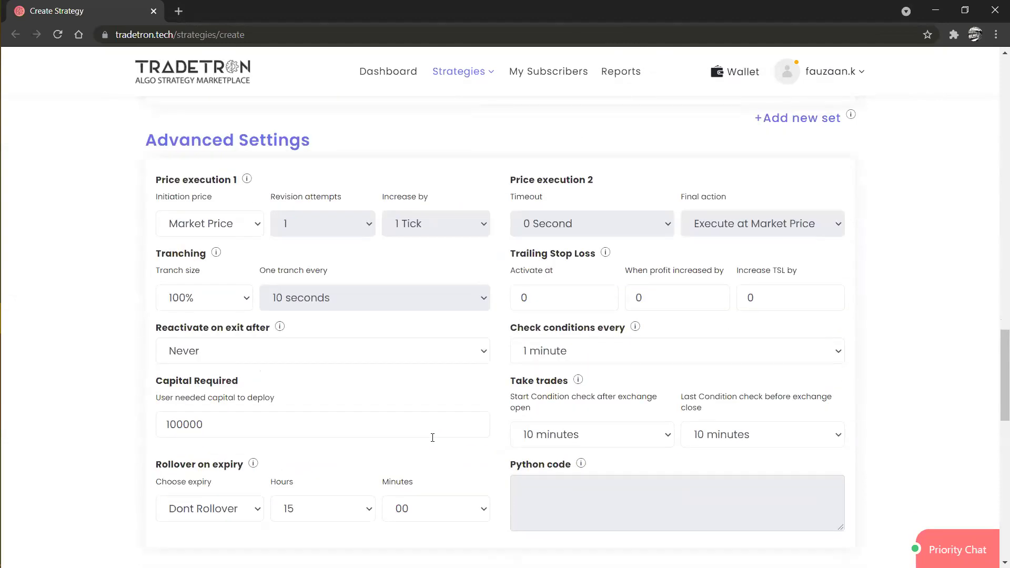
scroll(312, 370, down, 1)
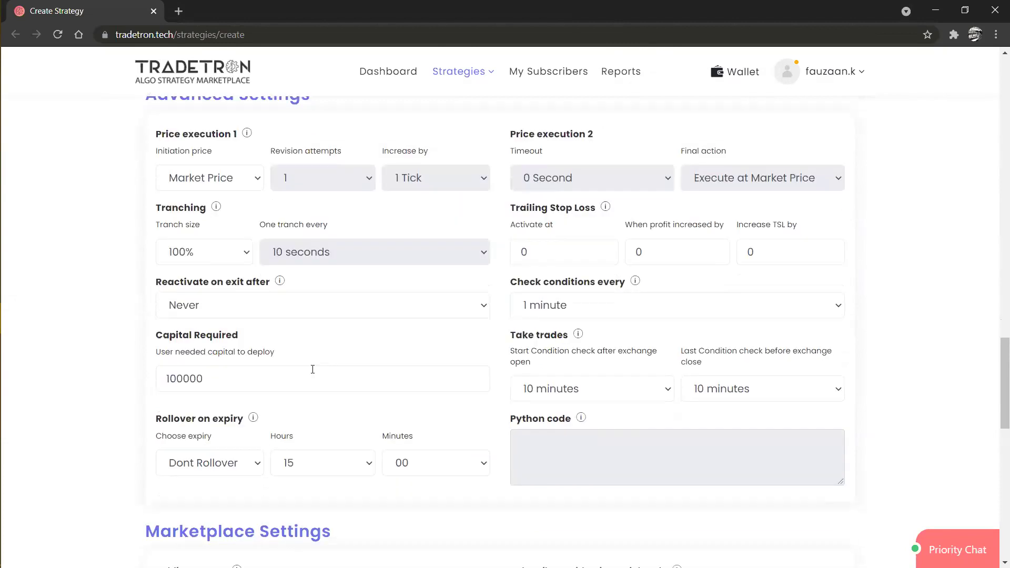
scroll(312, 369, up, 1)
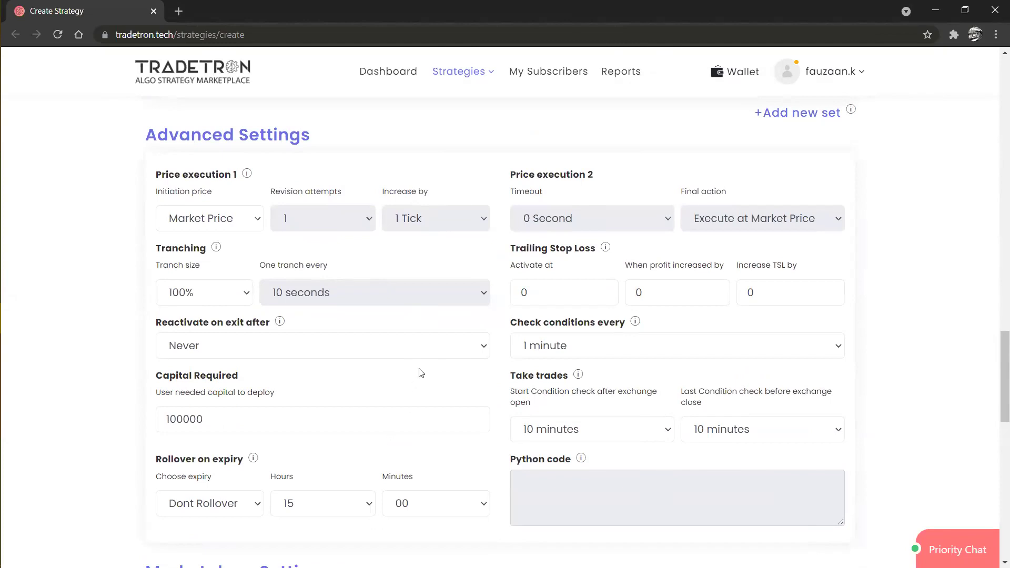
Add a second set to the strategy after the Universal Exit of Set №1.
click(814, 121)
scroll(608, 267, up, 3)
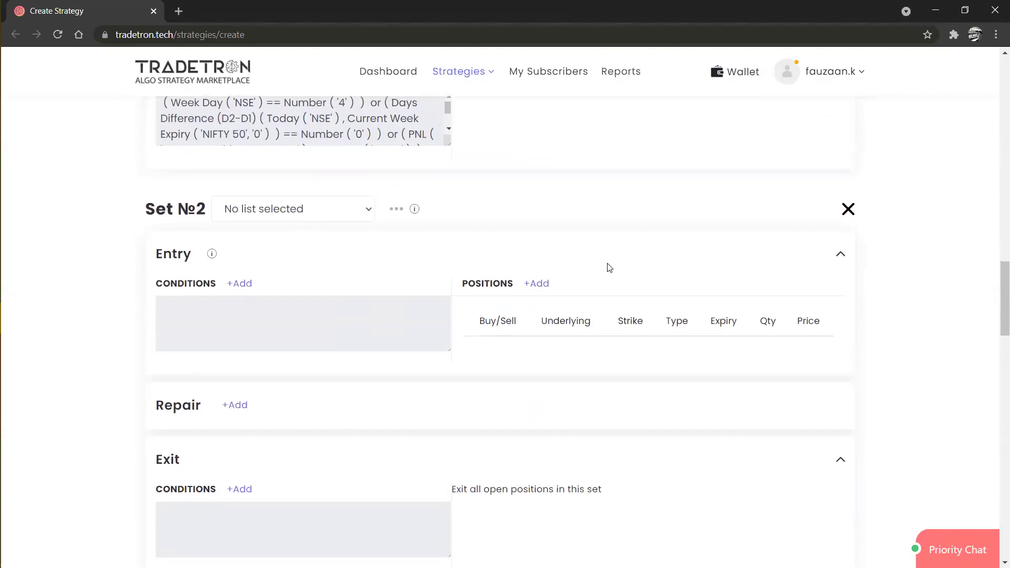
scroll(608, 267, down, 10)
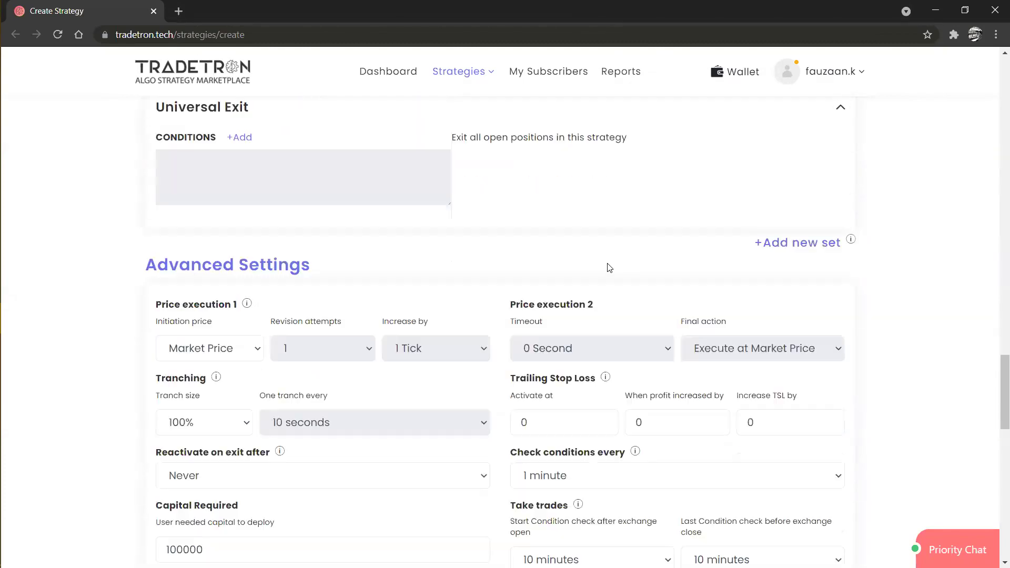
scroll(564, 346, down, 3)
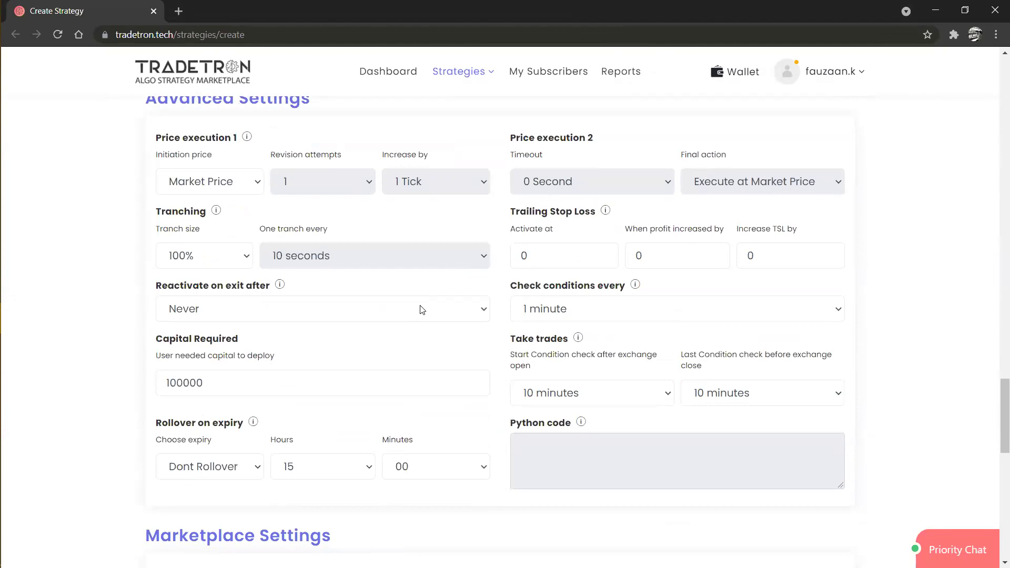
Review the initiation price options under Price execution 1 and choose Market Price.
scroll(421, 310, up, 9)
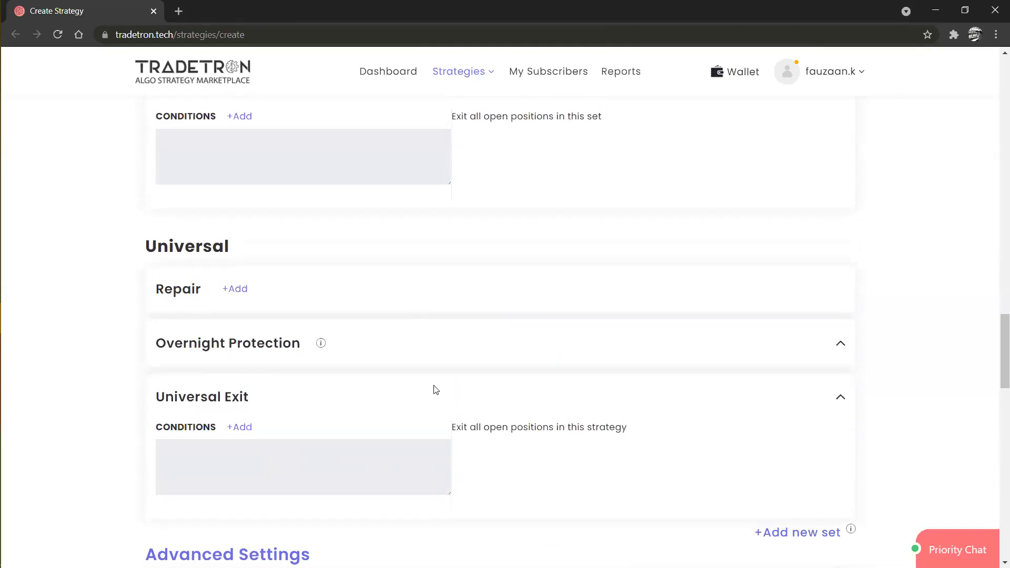
scroll(435, 388, down, 8)
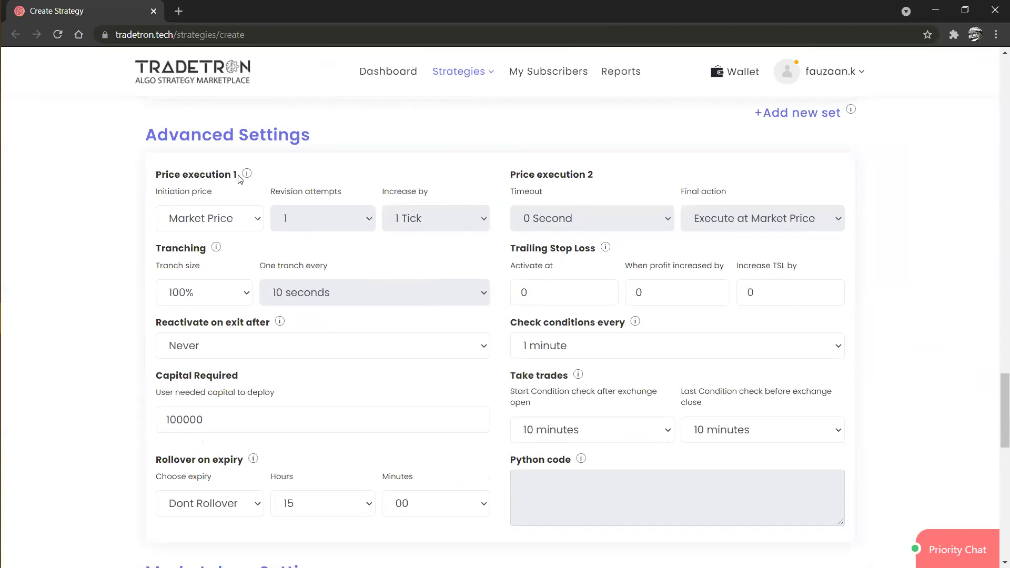
click(215, 212)
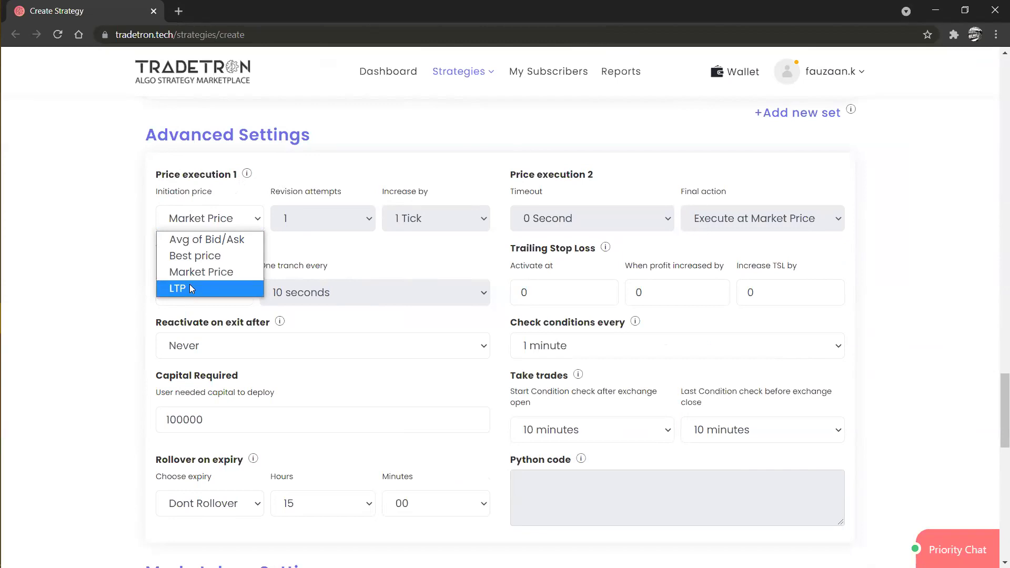
click(199, 273)
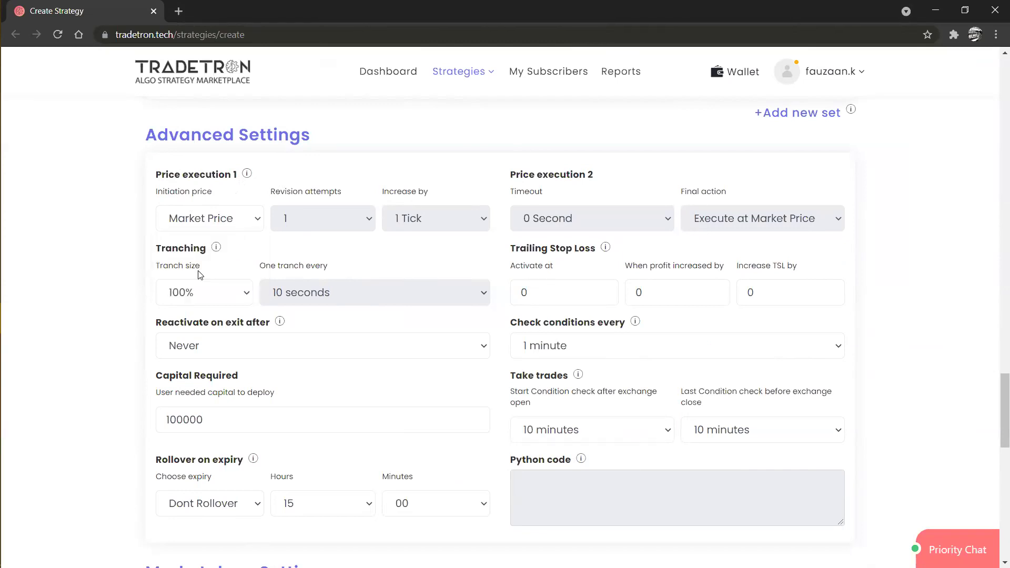
click(222, 228)
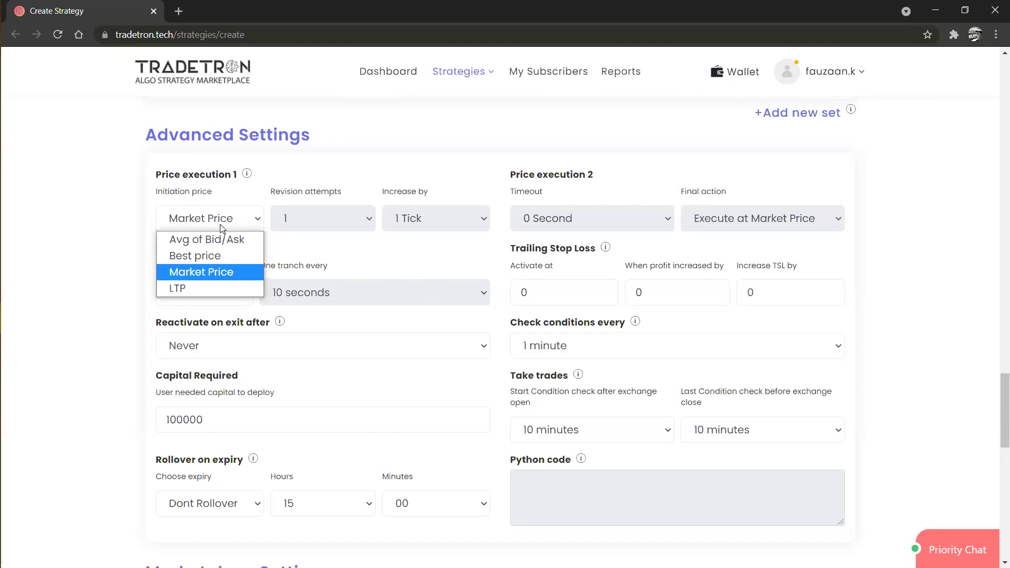
click(203, 273)
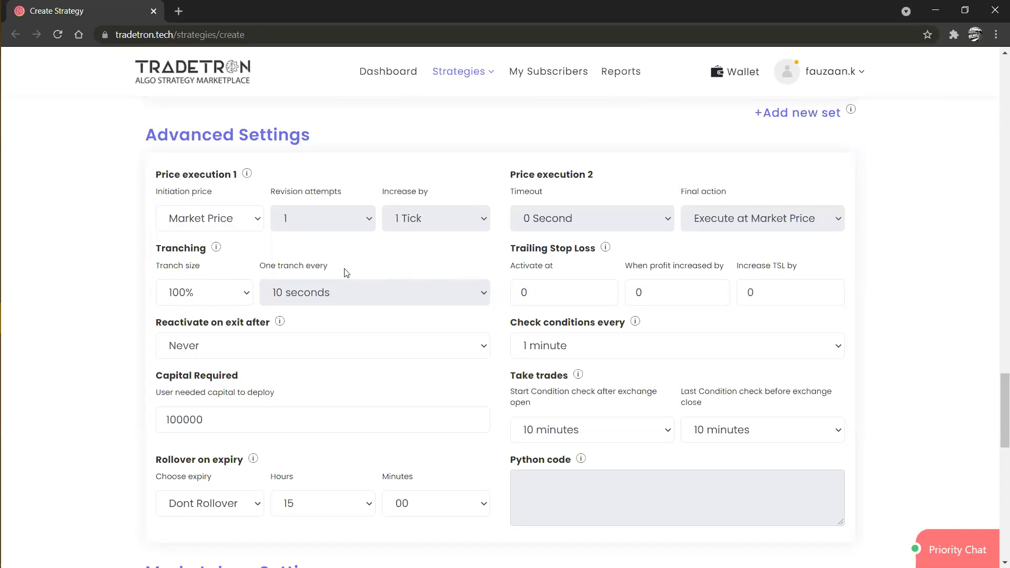
Set the tranch size to 50% with one tranch every 10 seconds.
click(214, 298)
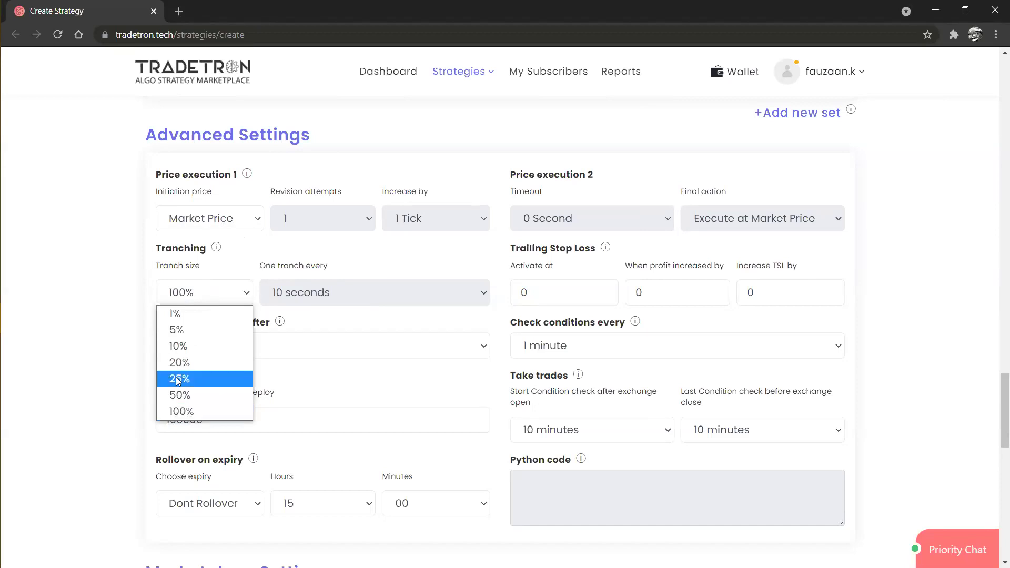
click(186, 395)
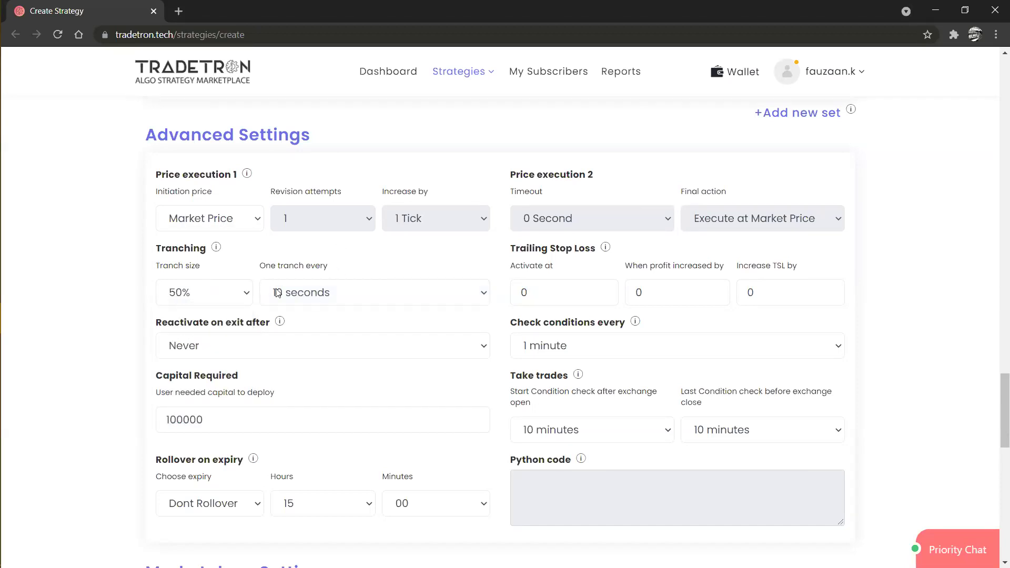
click(316, 288)
click(316, 289)
click(316, 289)
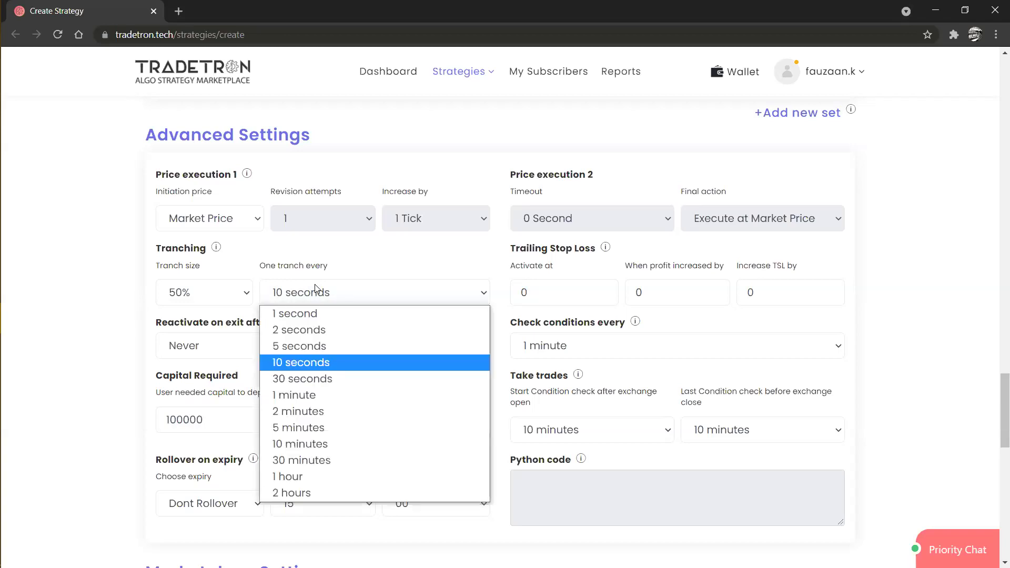
click(315, 289)
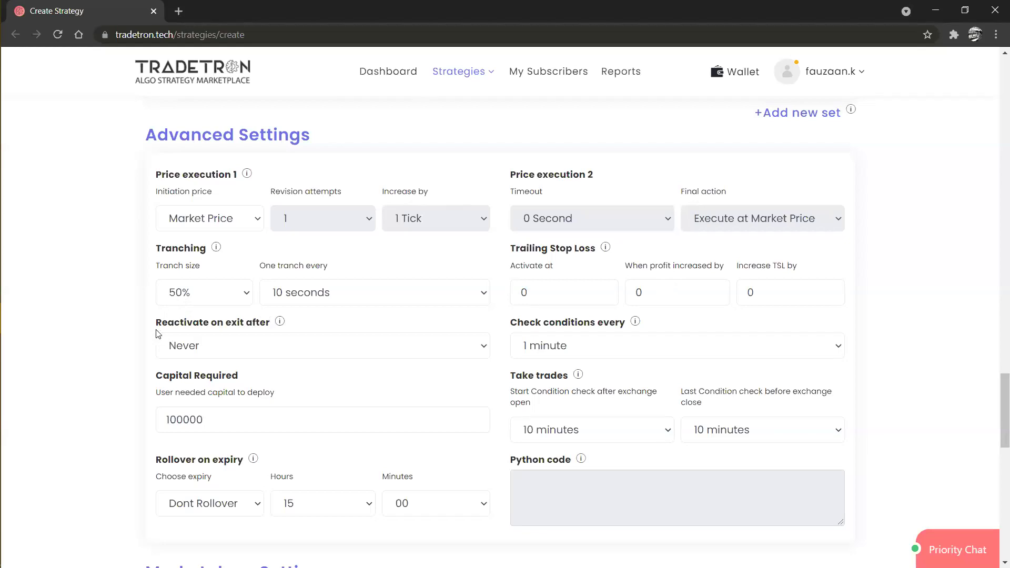
Set Reactivate on exit after to 2 minutes and Check conditions every to Check continuously.
click(279, 351)
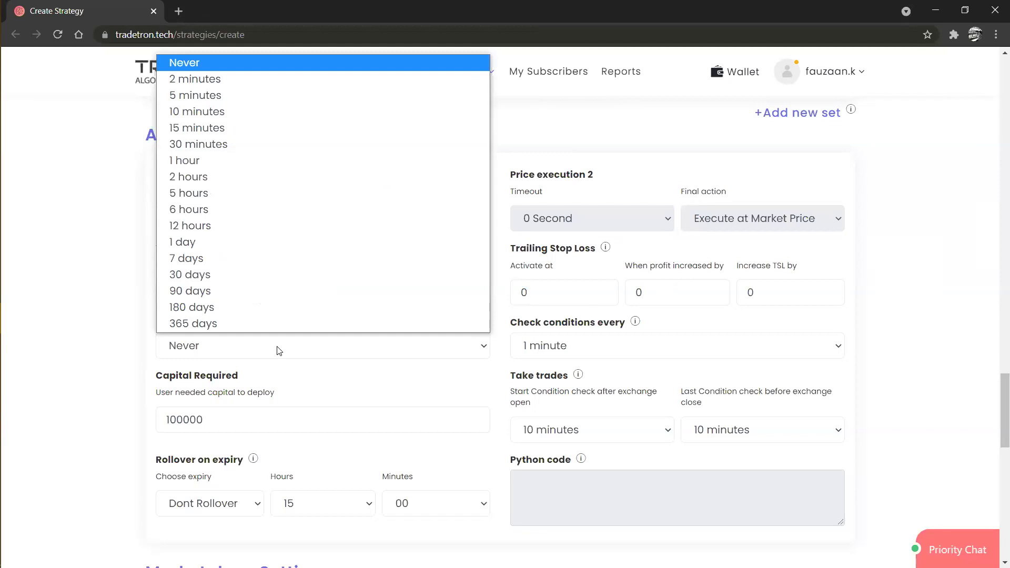
click(252, 86)
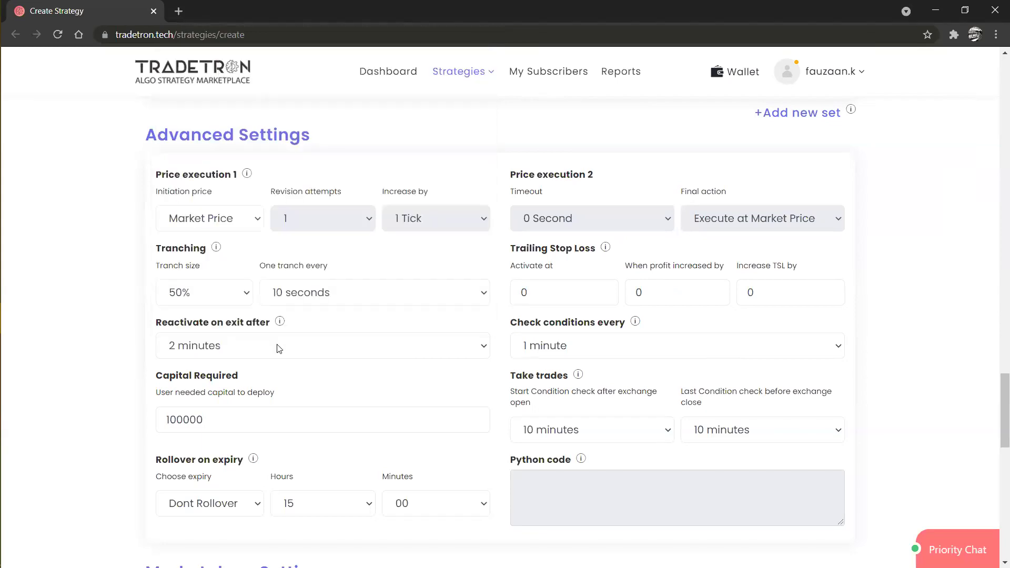
click(538, 346)
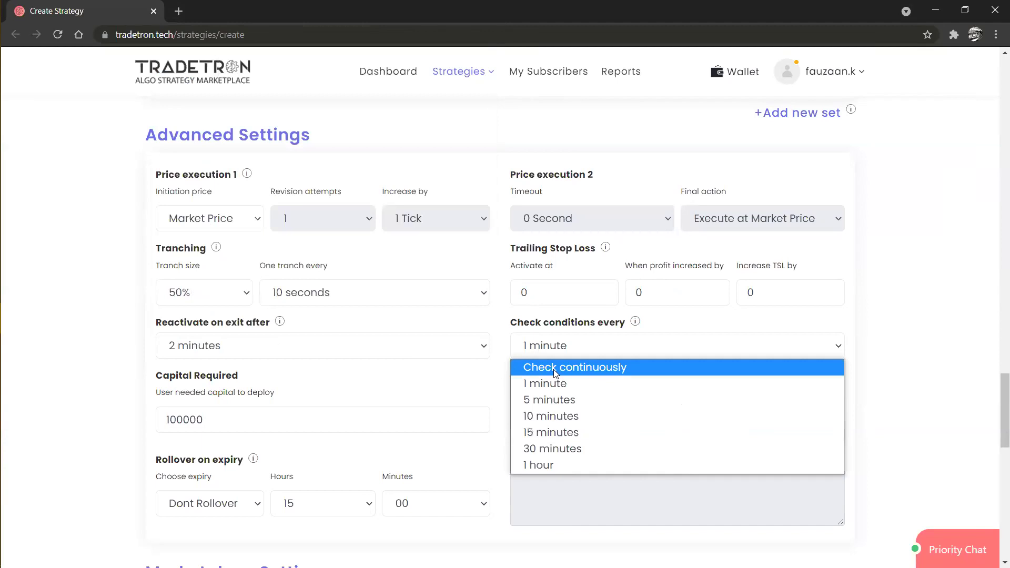
click(553, 369)
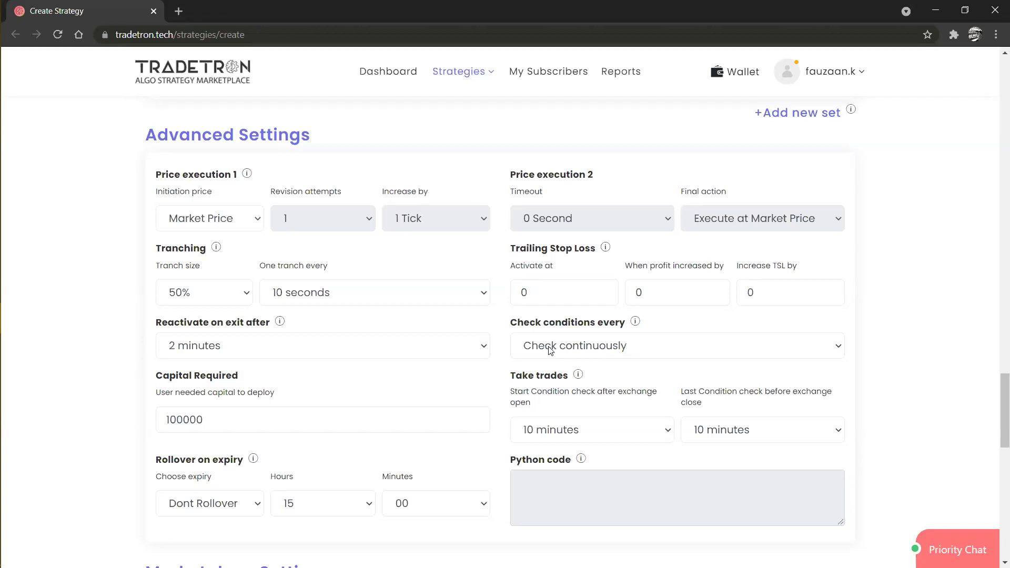
Switch the condition check interval to 1 minute and back to Check continuously.
click(549, 349)
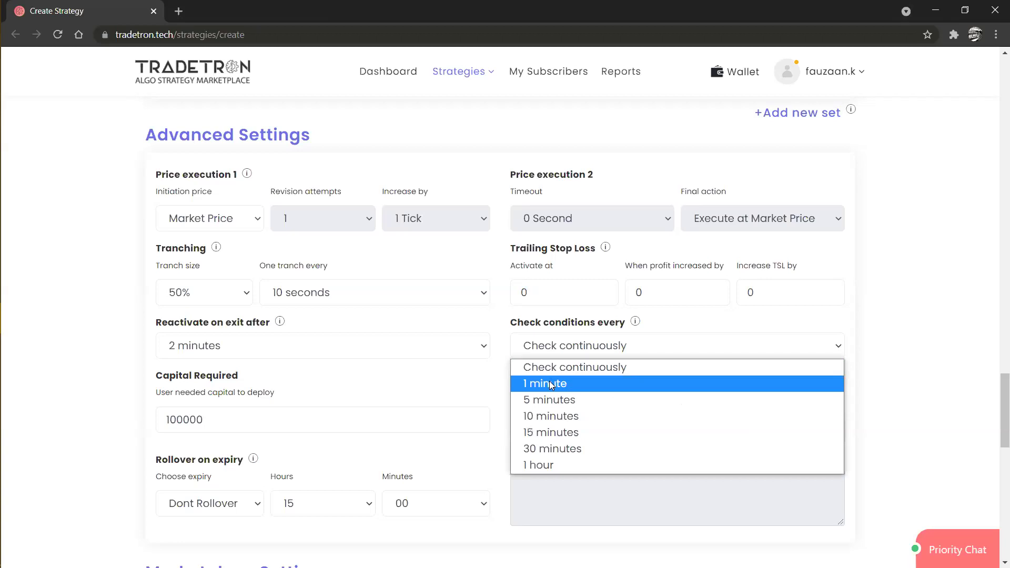
click(550, 381)
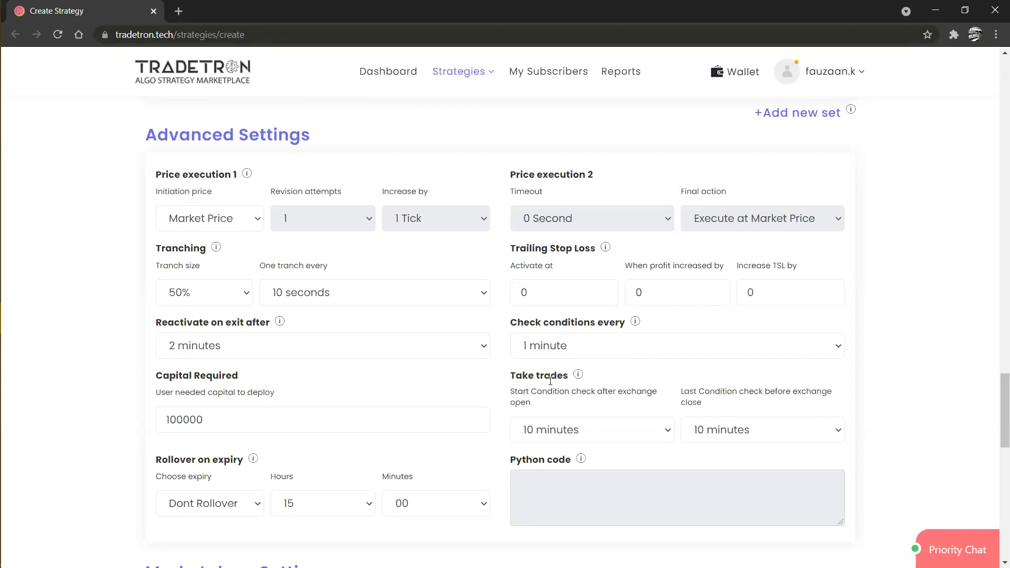
click(551, 353)
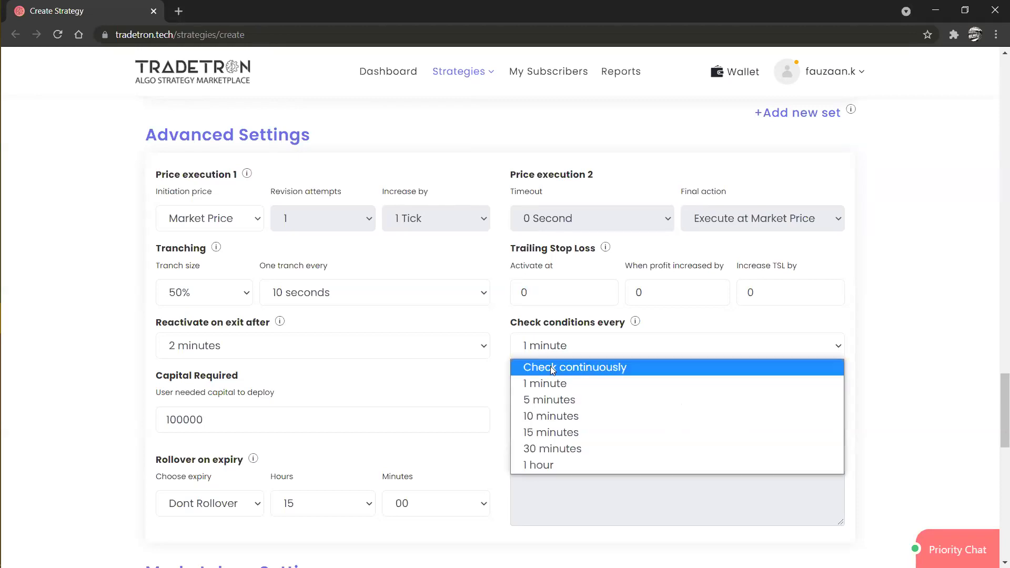
click(550, 367)
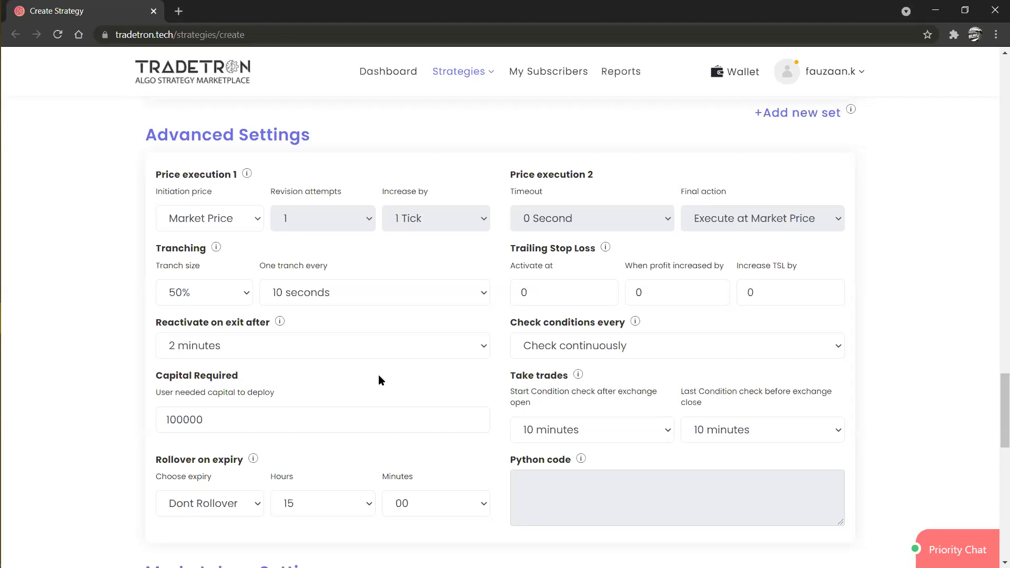
Remove the empty Set №2 from the strategy.
scroll(378, 377, down, 1)
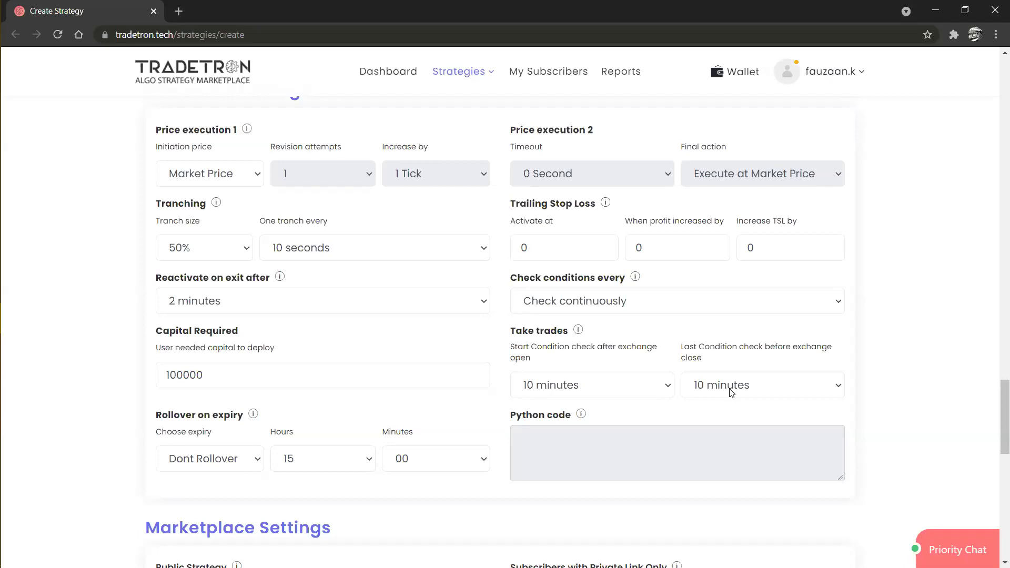
scroll(416, 320, up, 15)
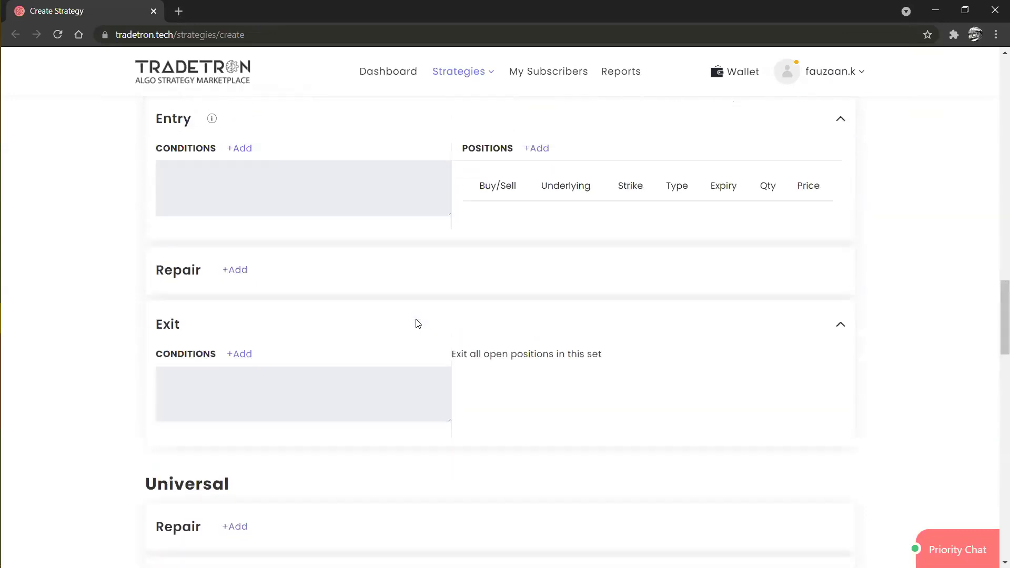
scroll(416, 324, up, 1)
scroll(415, 324, down, 1)
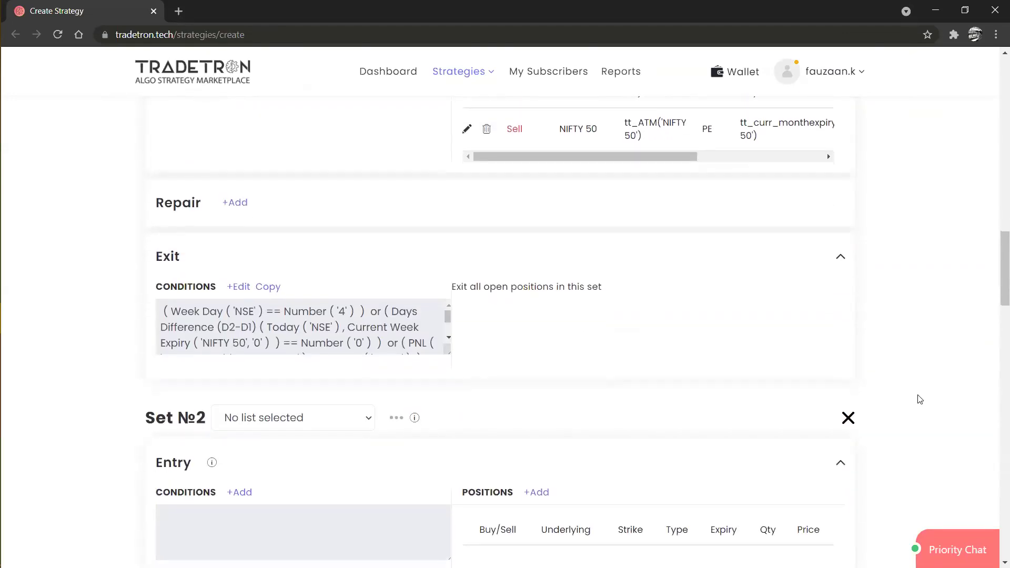
click(848, 418)
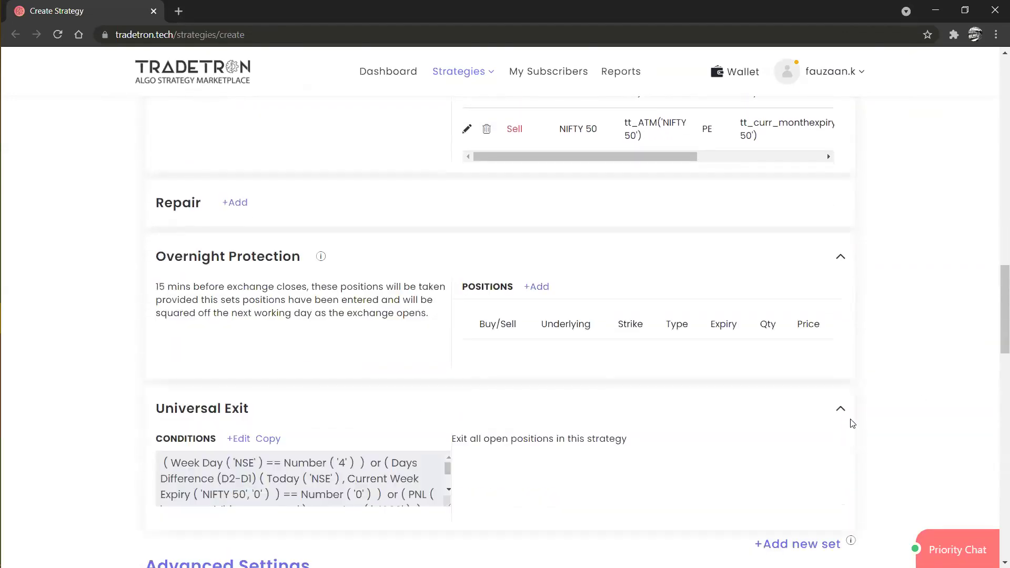
Set the Rollover on expiry choice to Next Week in the Advanced Settings.
scroll(853, 424, down, 8)
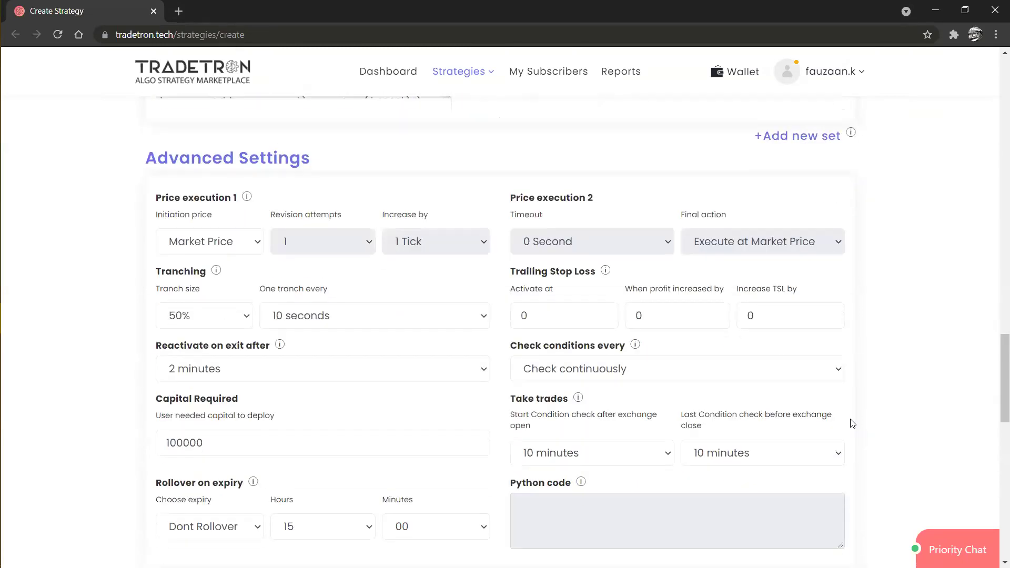
scroll(852, 423, down, 3)
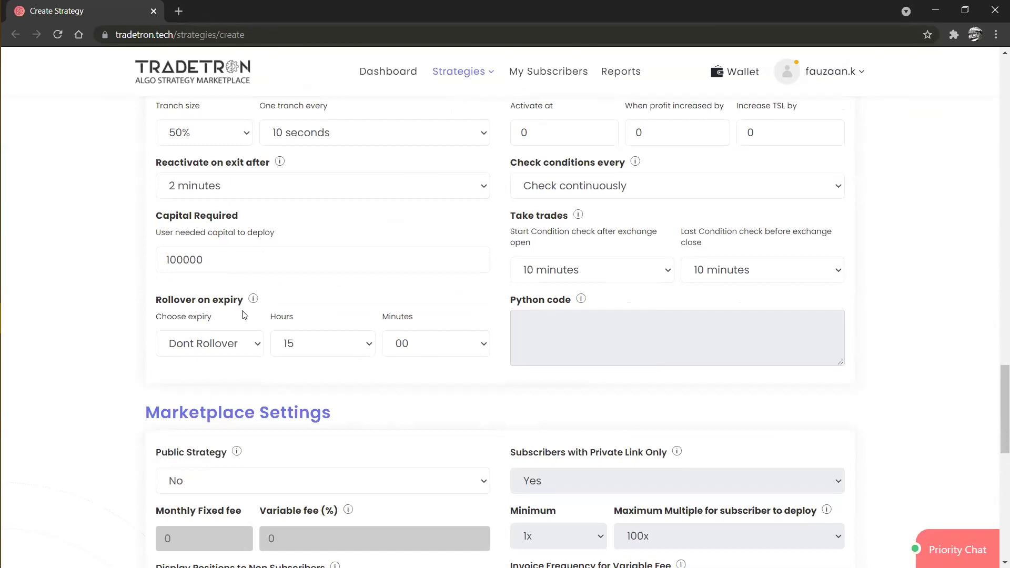
click(199, 345)
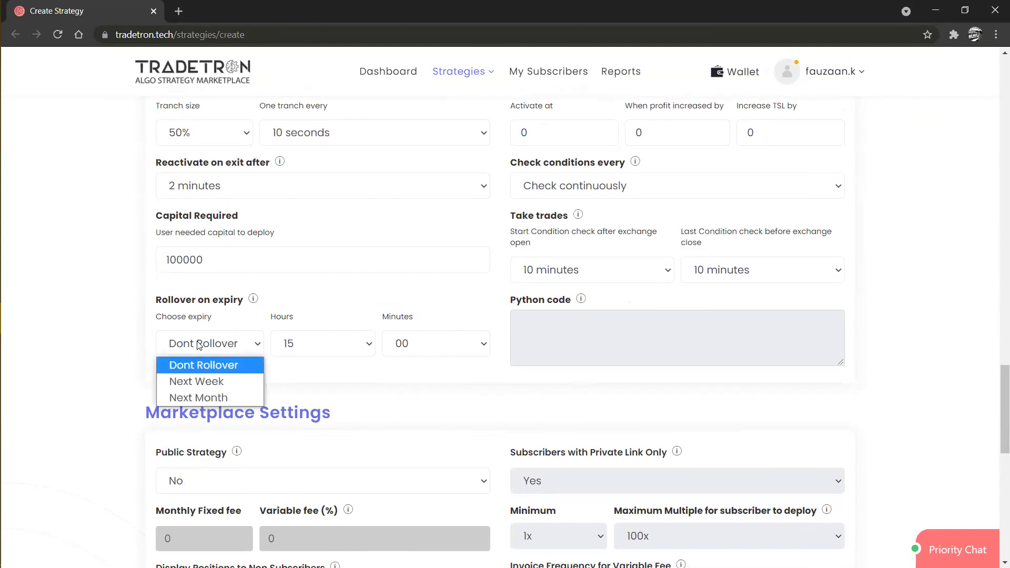
click(199, 384)
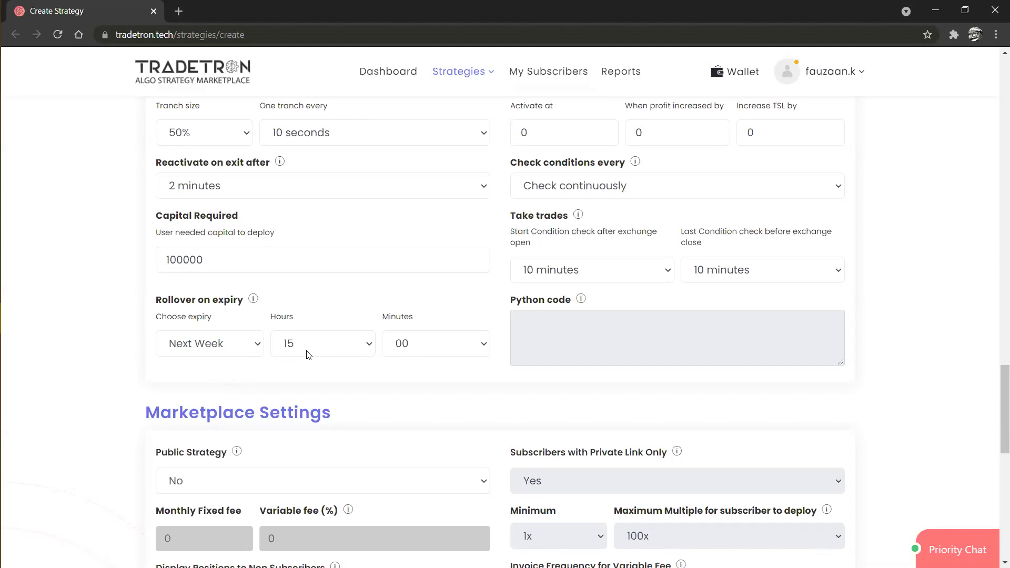
Set Public Strategy to Yes in the Marketplace Settings.
scroll(309, 355, down, 5)
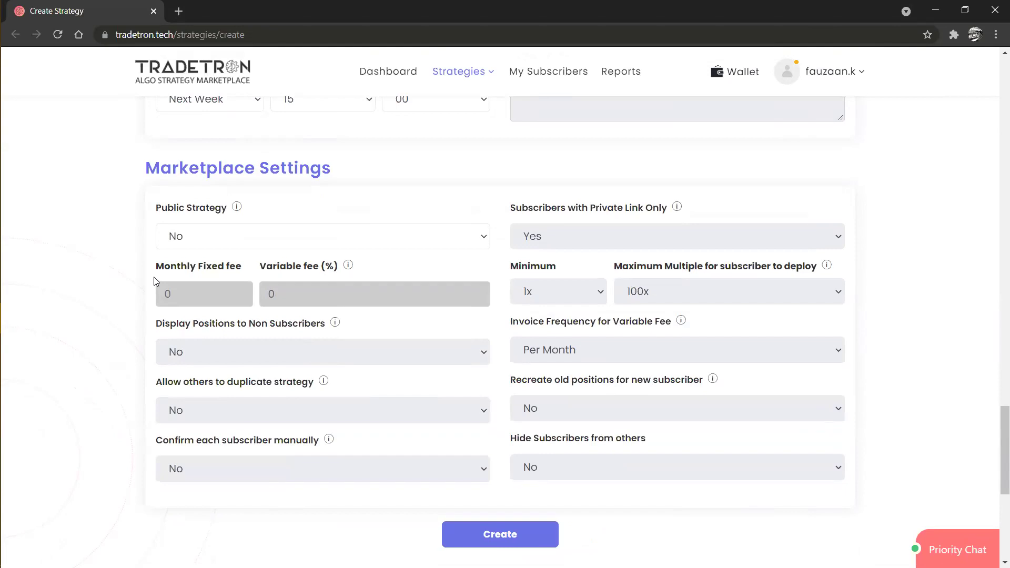
click(195, 243)
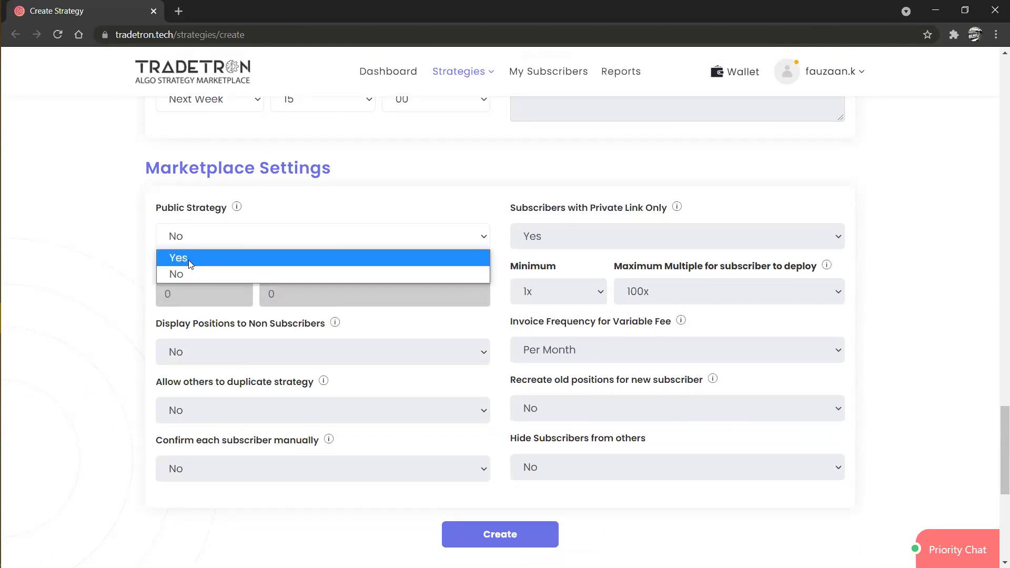
click(189, 260)
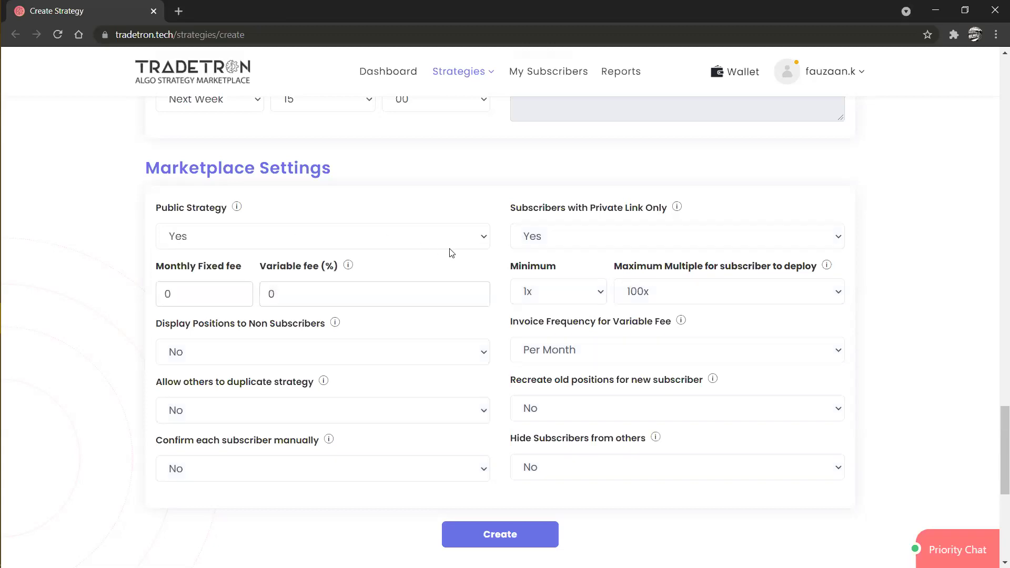
Switch Subscribers with Private Link Only to Publish to marketplace and back to Yes, checking the variable fee invoice frequencies in between.
click(539, 242)
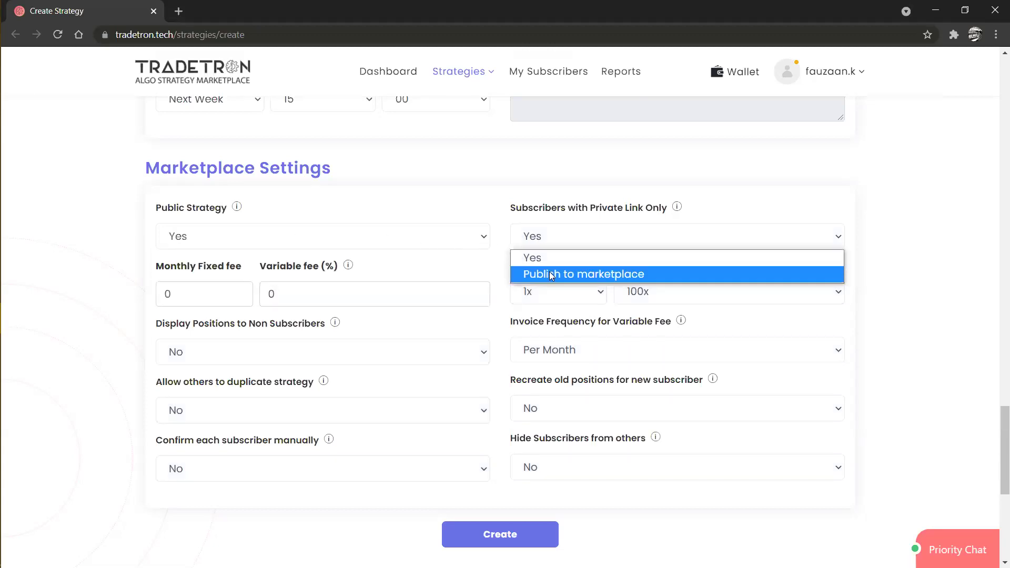
click(549, 274)
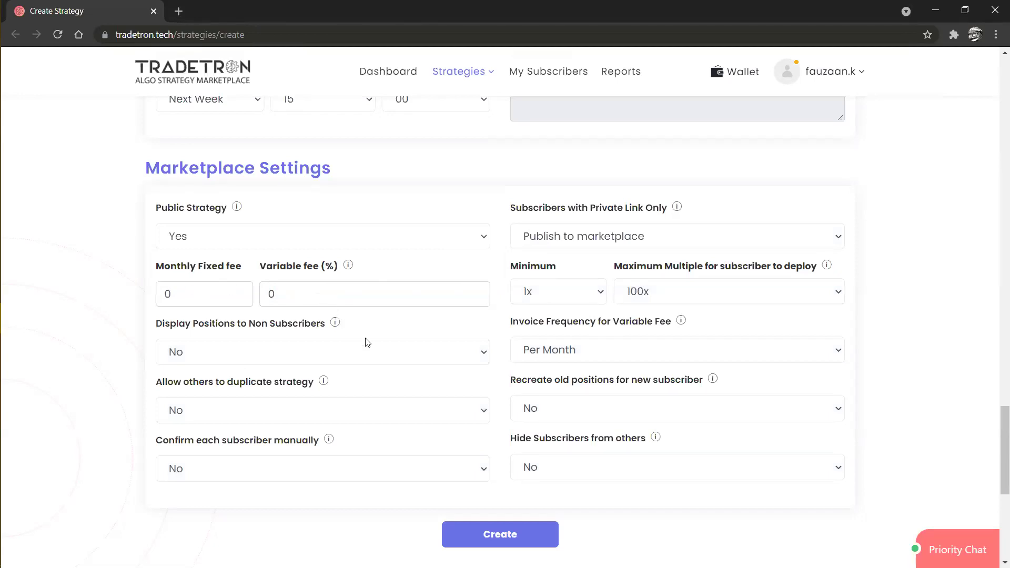
click(560, 359)
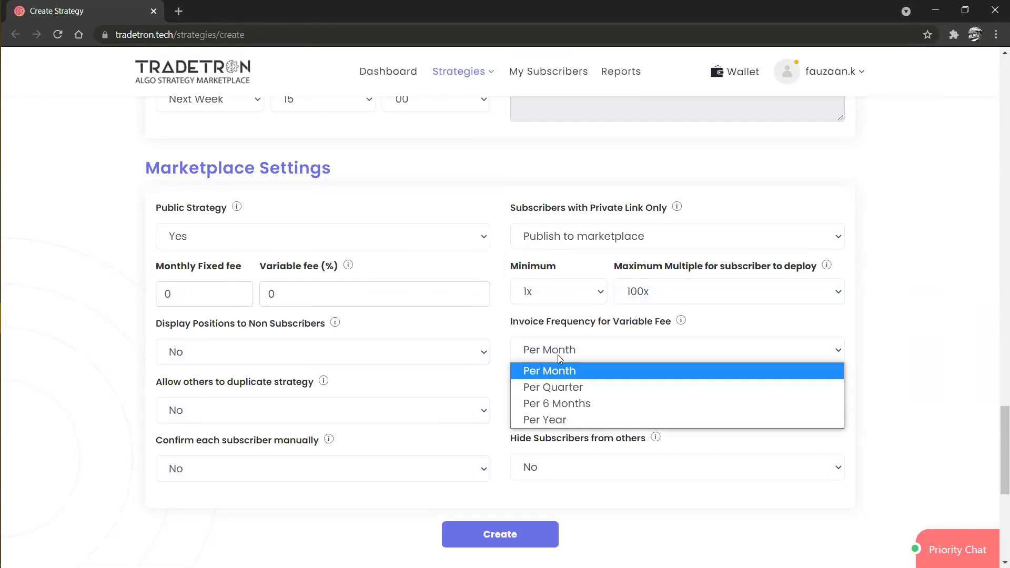
click(558, 356)
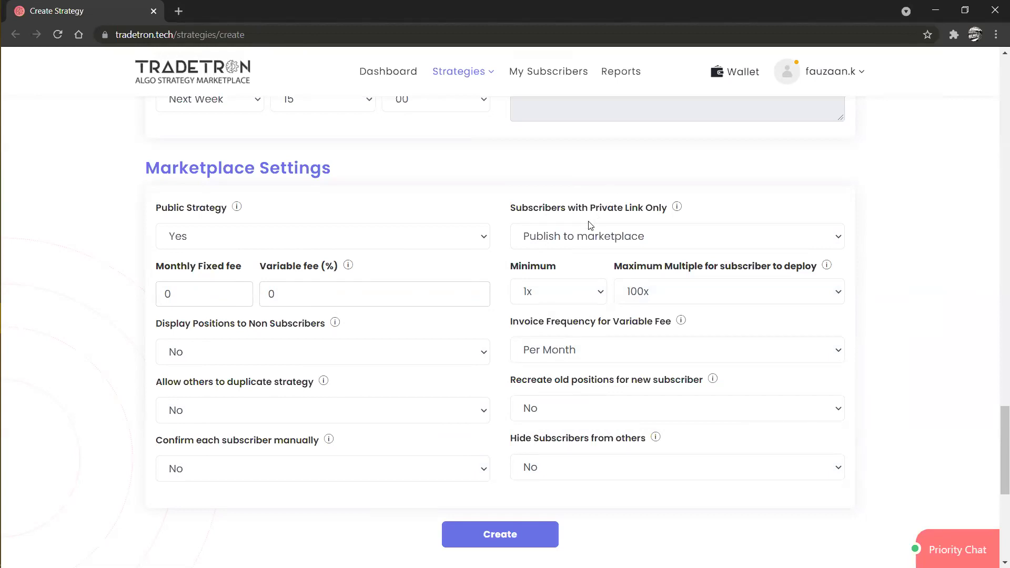
click(590, 240)
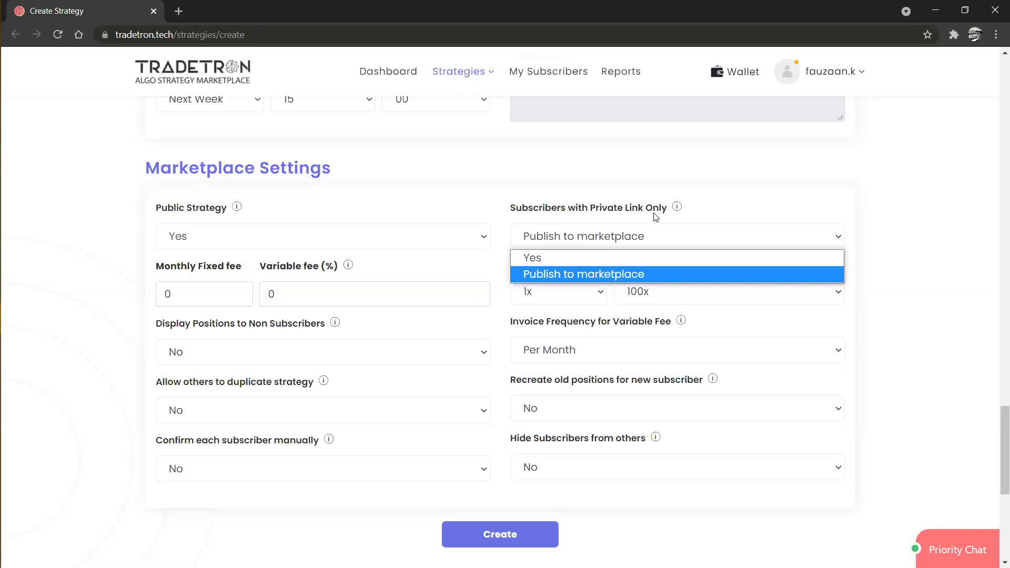
click(603, 258)
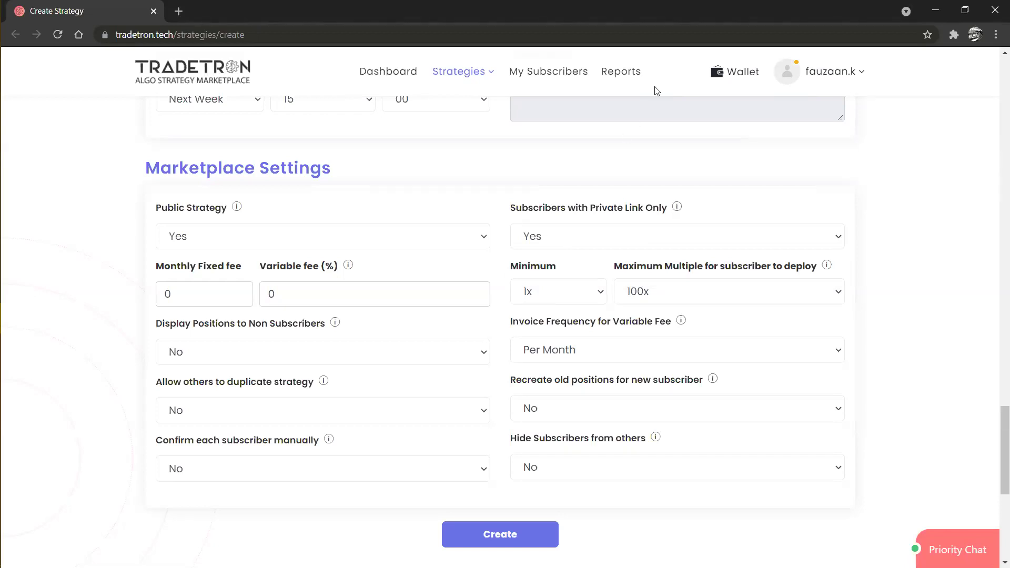
click(689, 35)
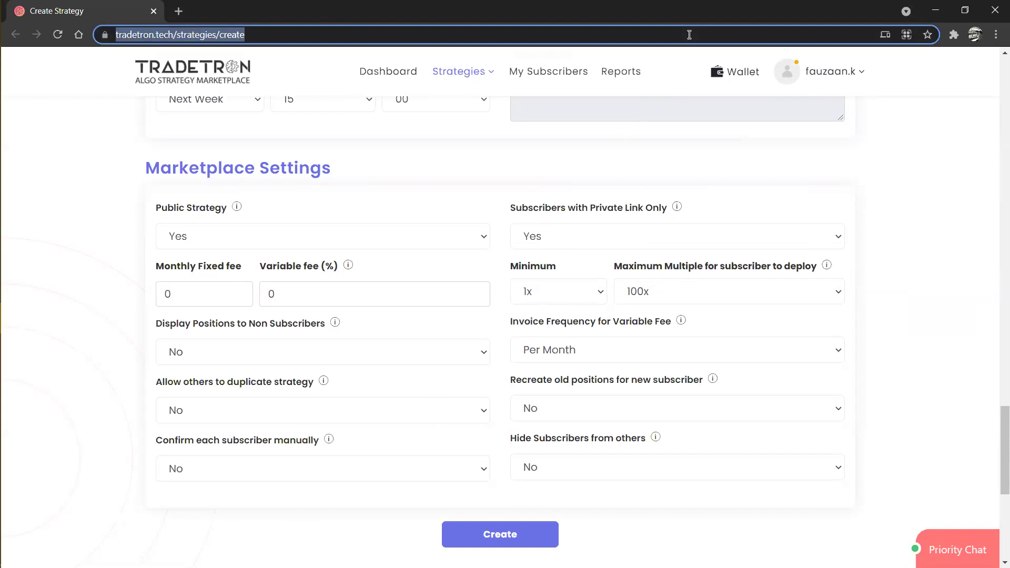
click(478, 149)
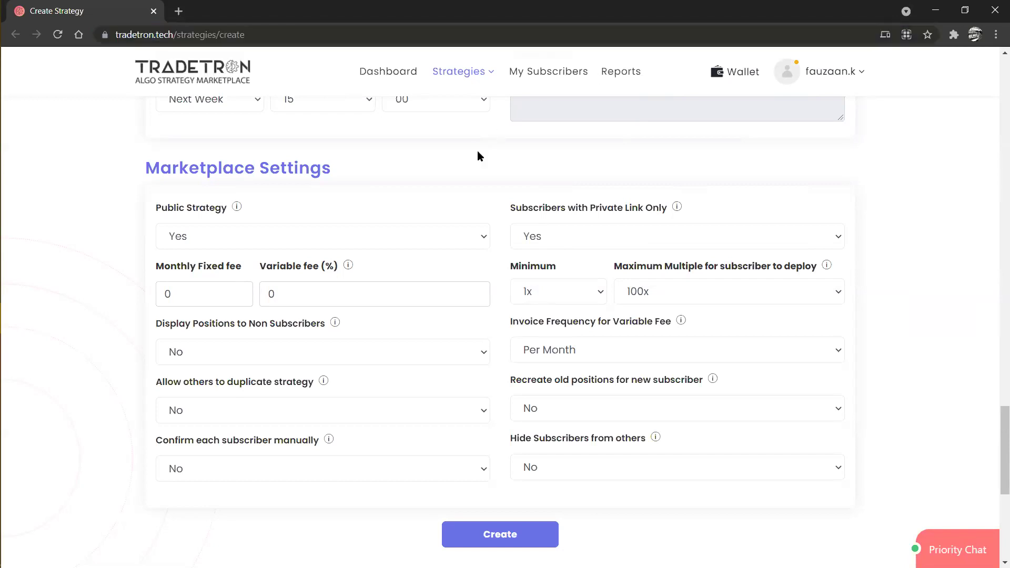
click(631, 35)
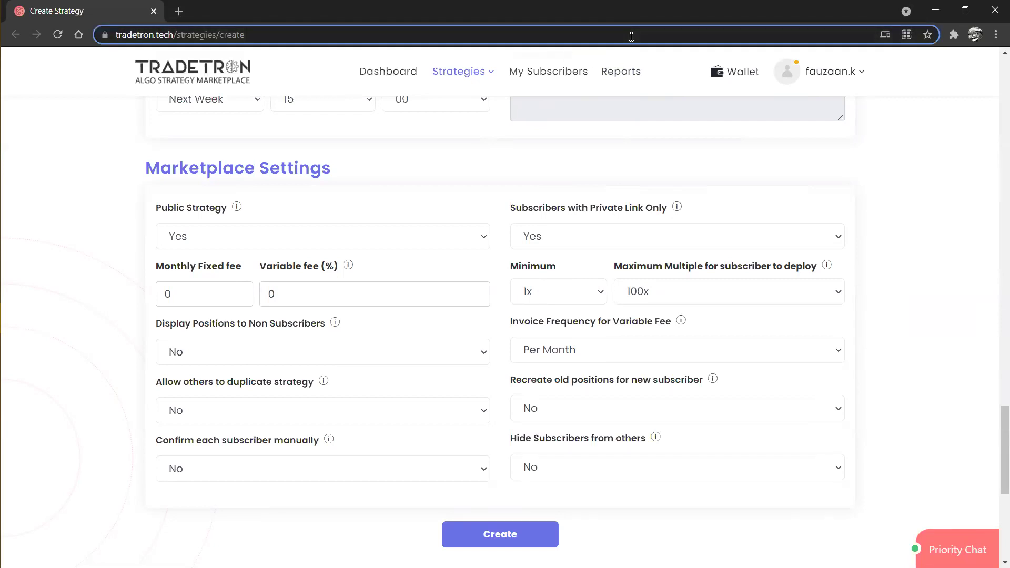
click(480, 134)
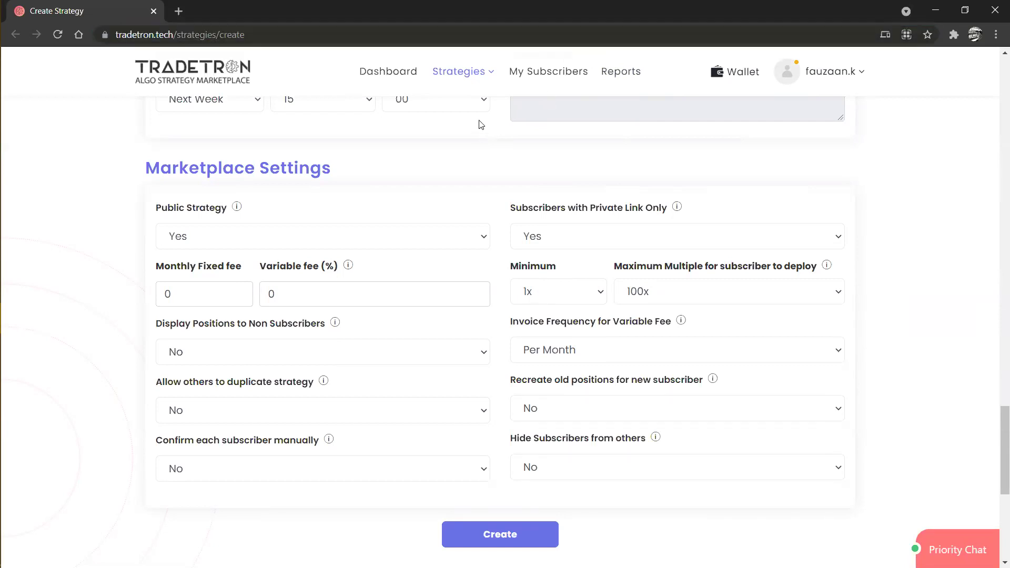
click(463, 73)
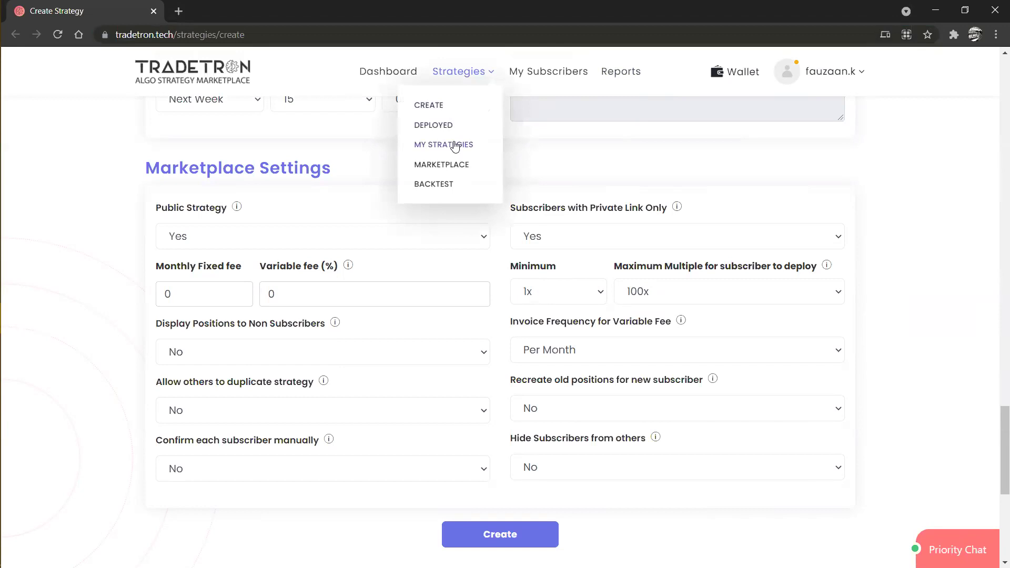
click(555, 145)
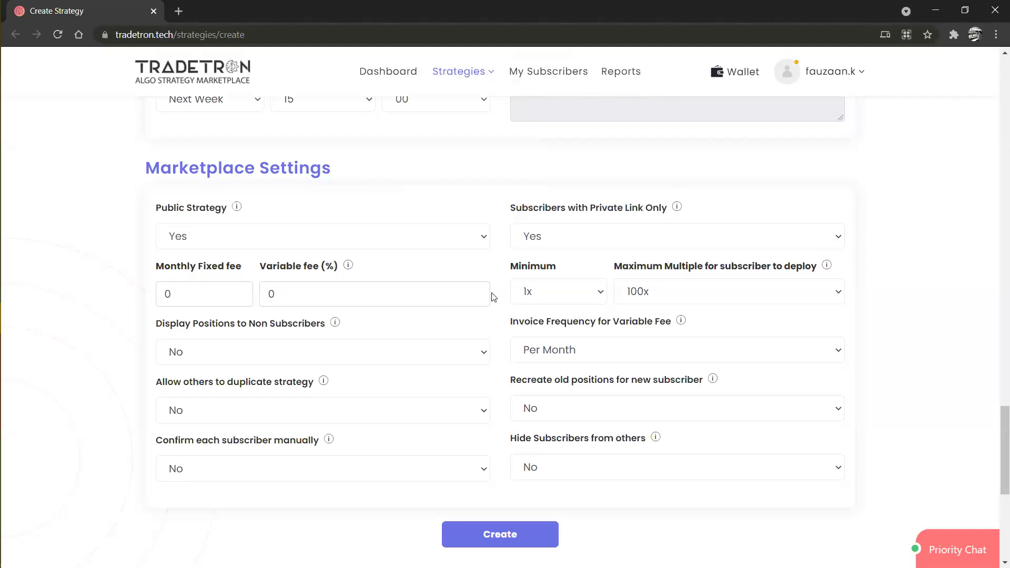
Create the strategy with the current settings and close the confirmation dialog.
scroll(494, 298, down, 1)
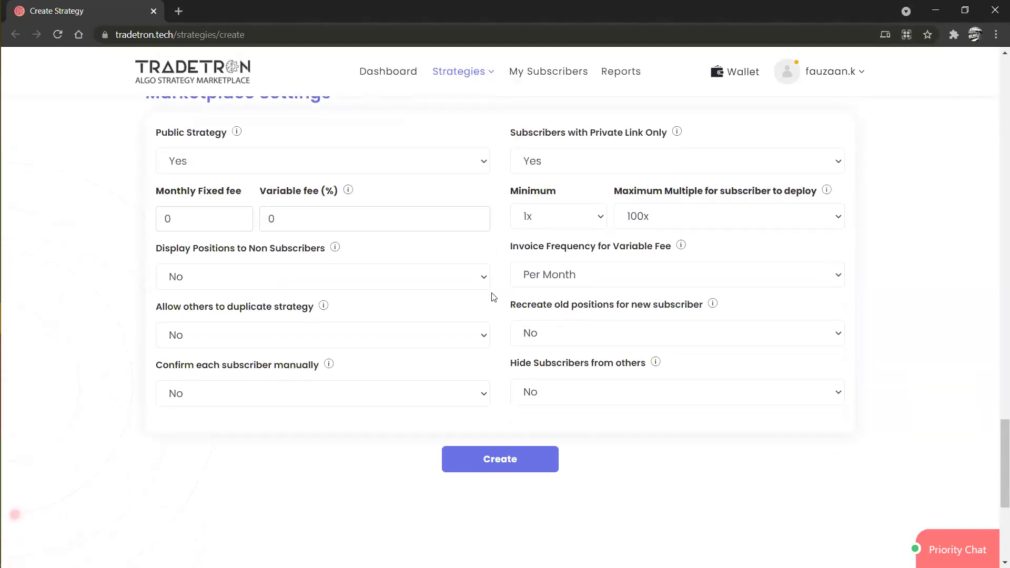
click(495, 459)
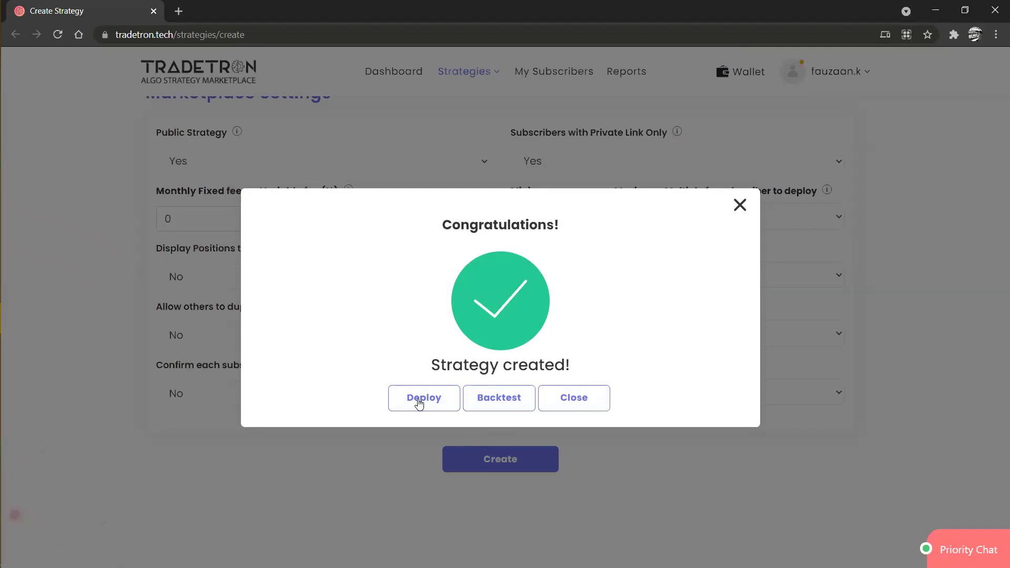
click(576, 400)
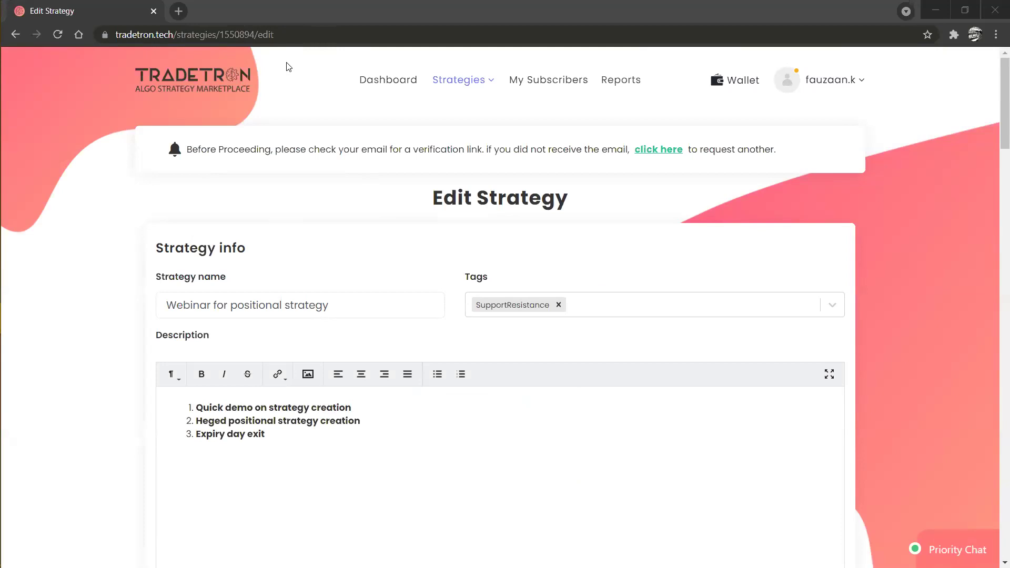
Try sizing the NIFTY 50 call buy position in the Set №1 entry by Value at 100000, closing the position builder without updating.
scroll(544, 361, down, 8)
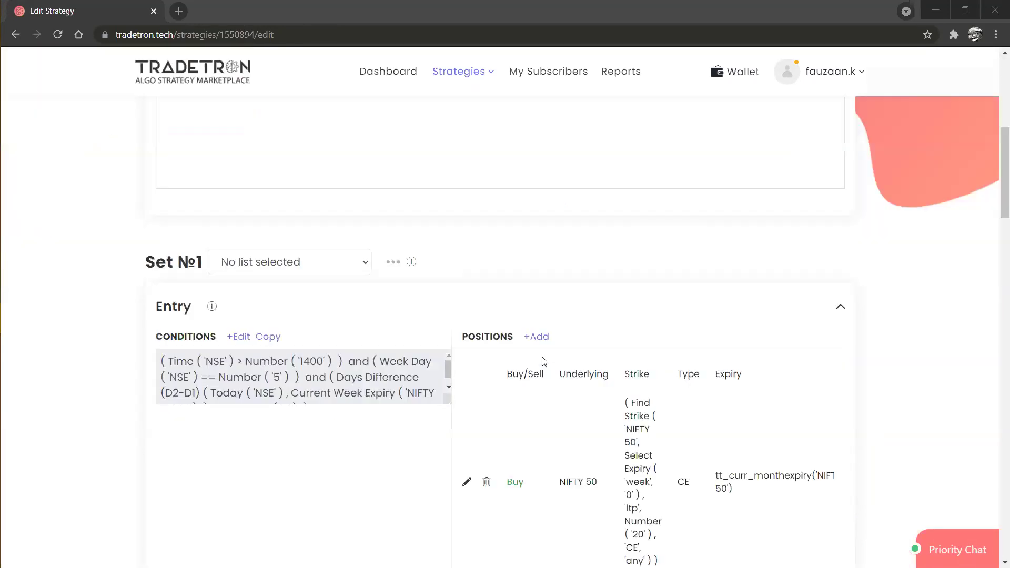
click(468, 483)
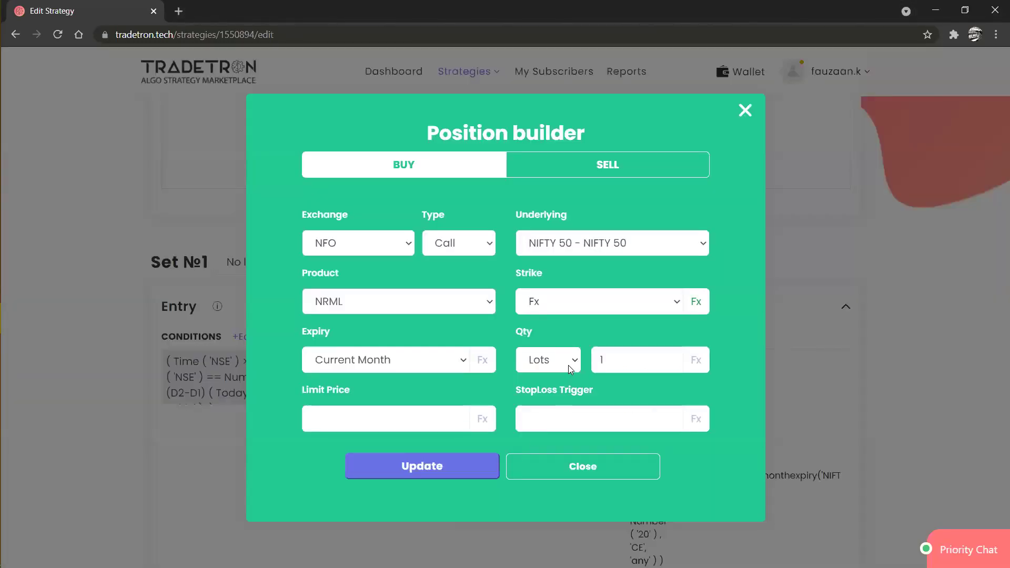
click(549, 360)
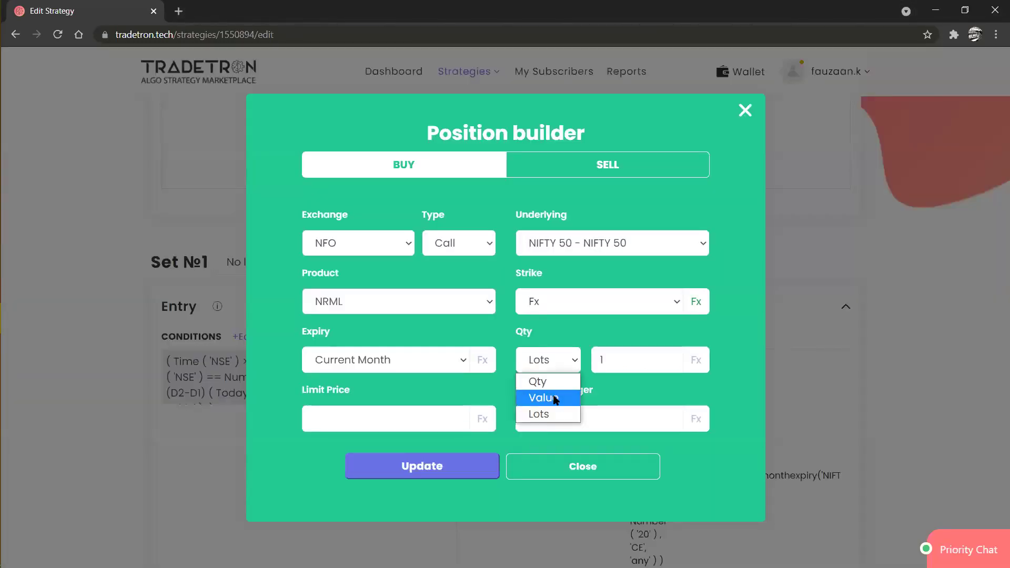
click(555, 398)
click(635, 354)
key(BackSpace)
text(100000)
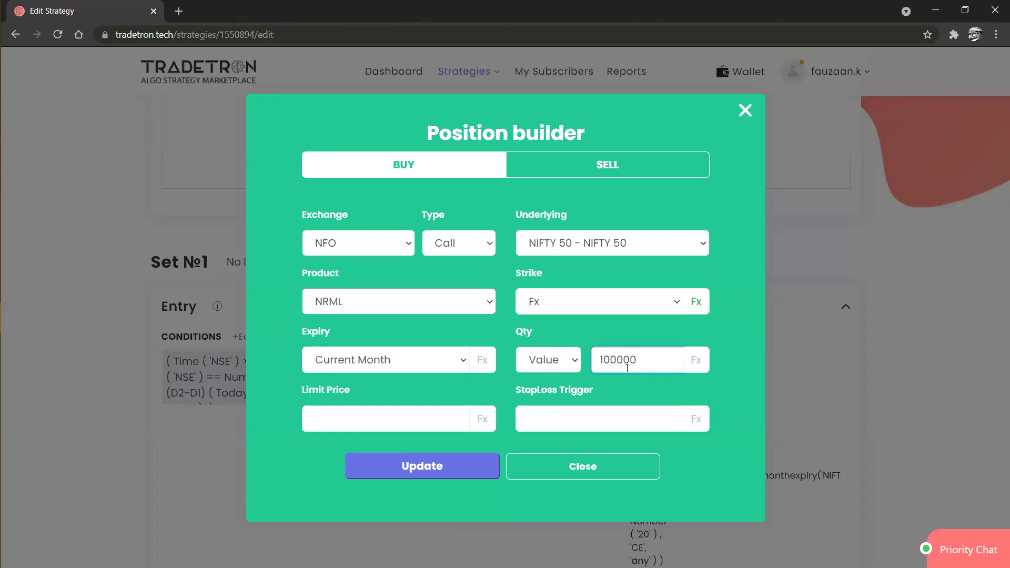
click(745, 110)
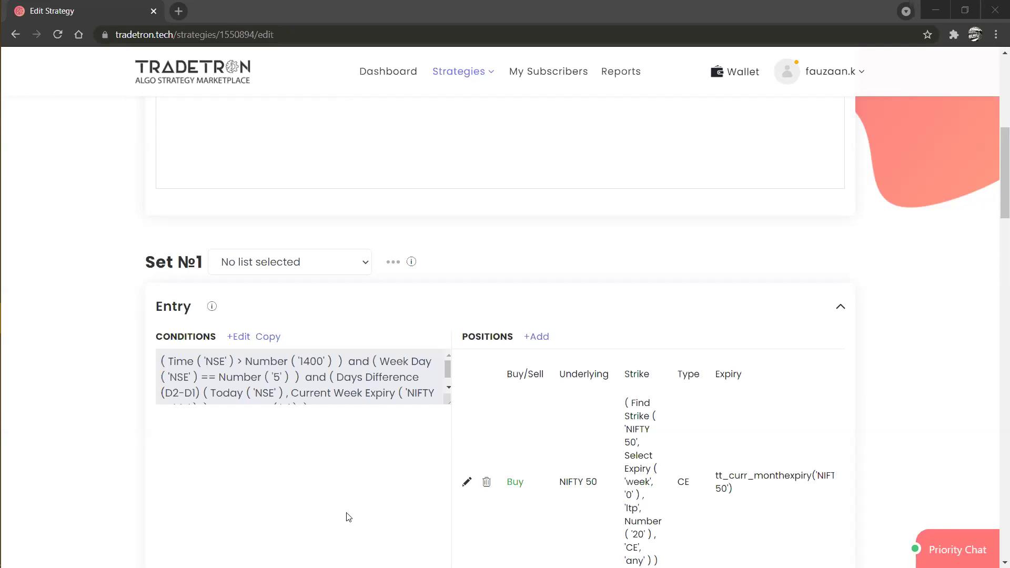
Start a Repair Once condition with the LTP keyword for Instrument Name followed by the > operator.
scroll(346, 517, down, 8)
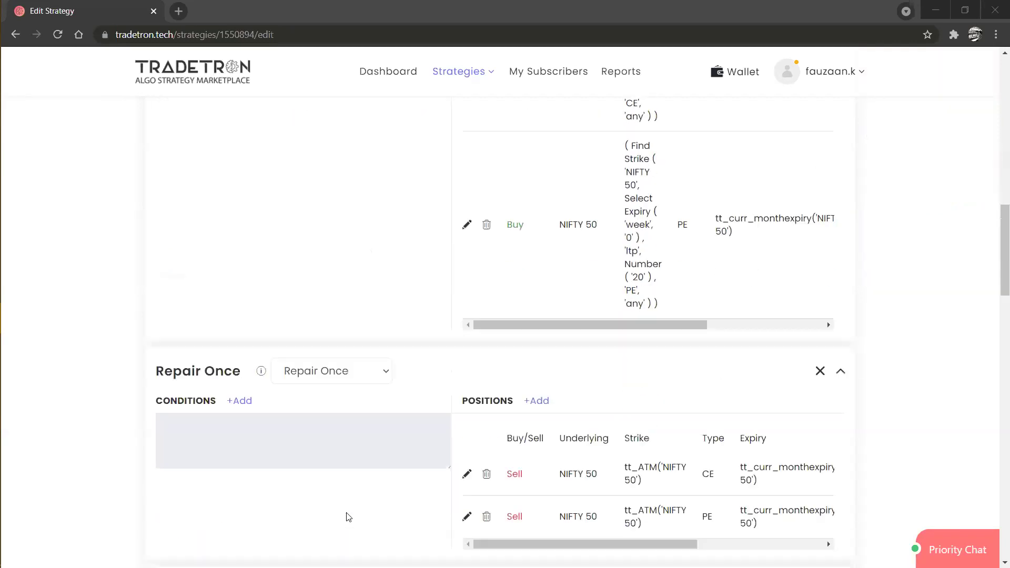
click(237, 402)
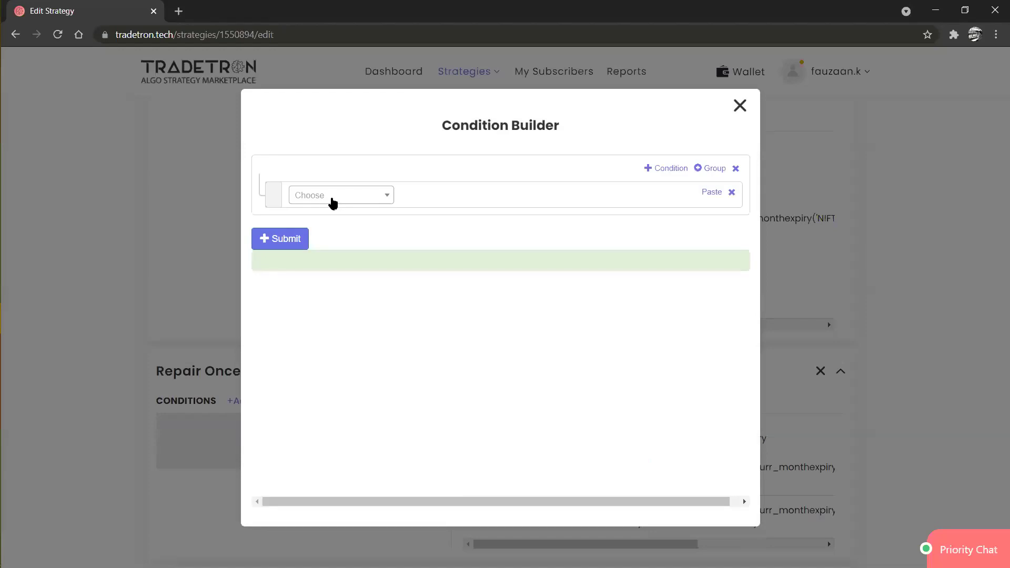
click(332, 199)
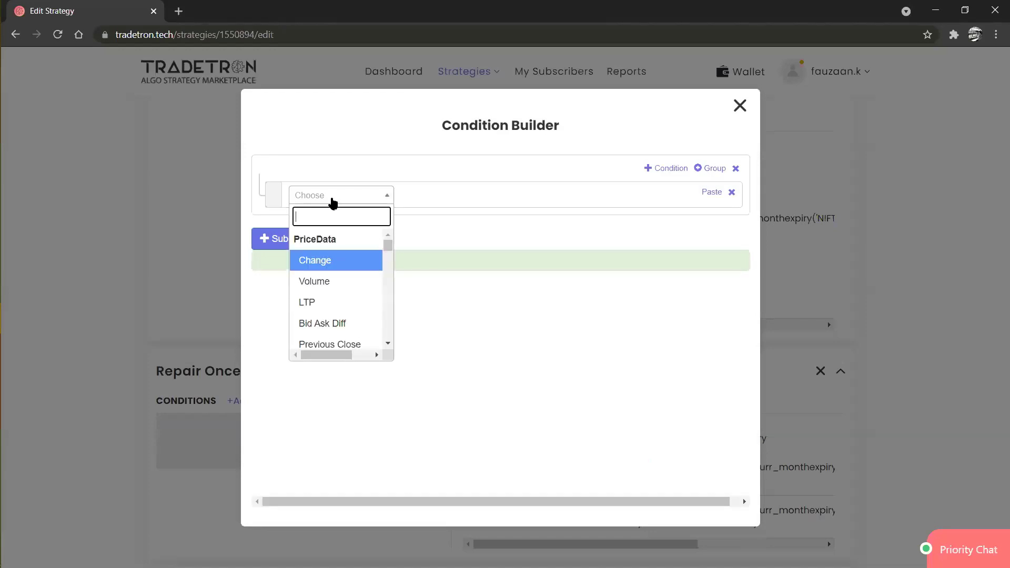
text(lt)
key(Return)
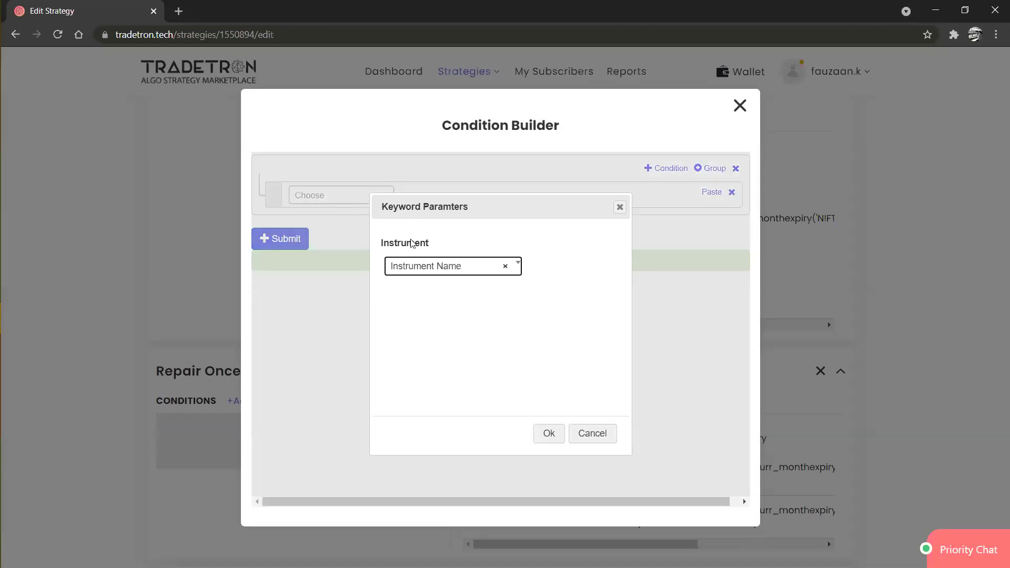
click(548, 433)
click(387, 198)
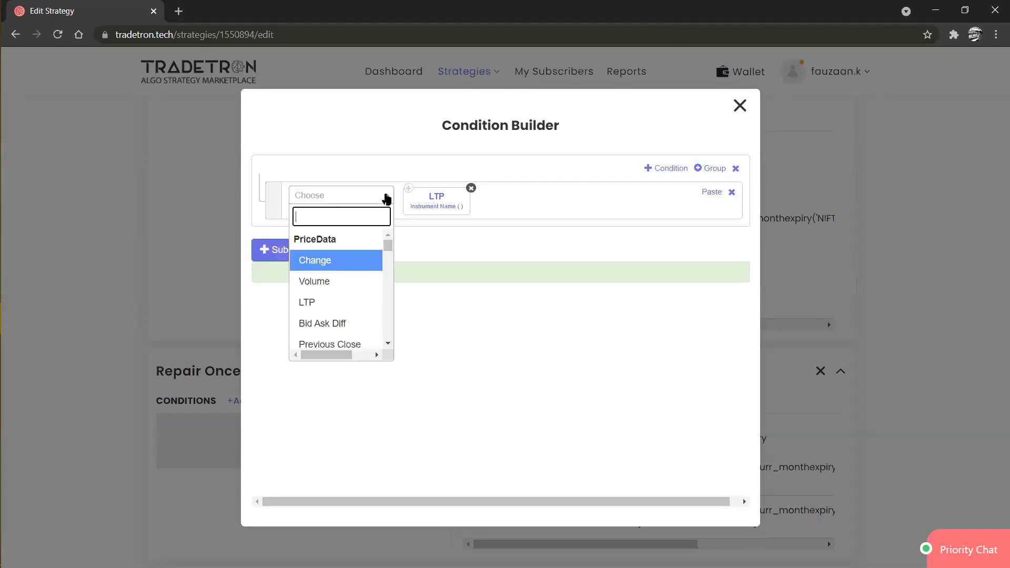
text(>)
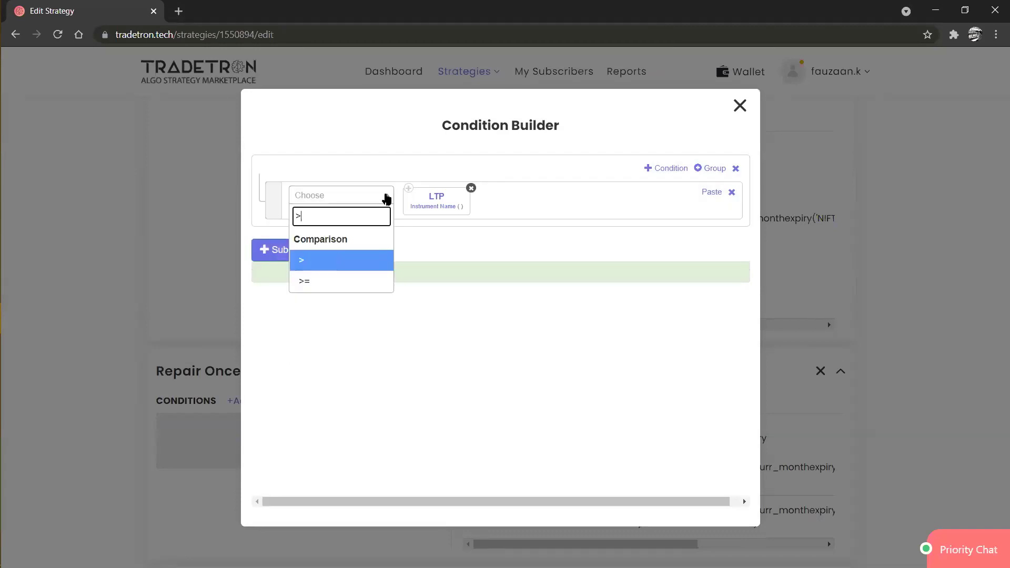
key(Return)
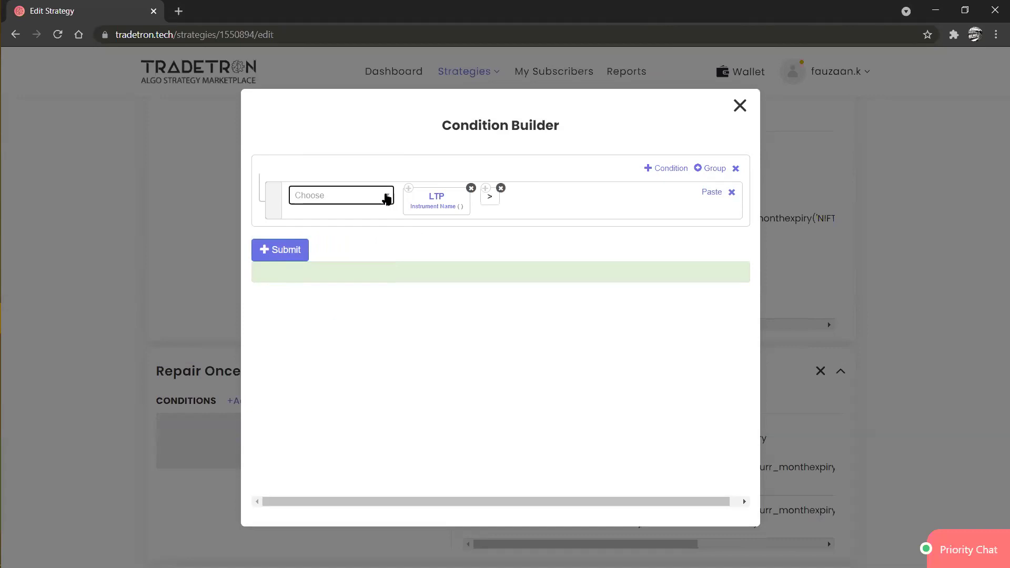
Add the Traded Instrument keyword to the condition with condition type Entry and field strike, leaving the set, condition and leg numbers at None.
click(387, 198)
text(trade)
key(Down)
key(Down)
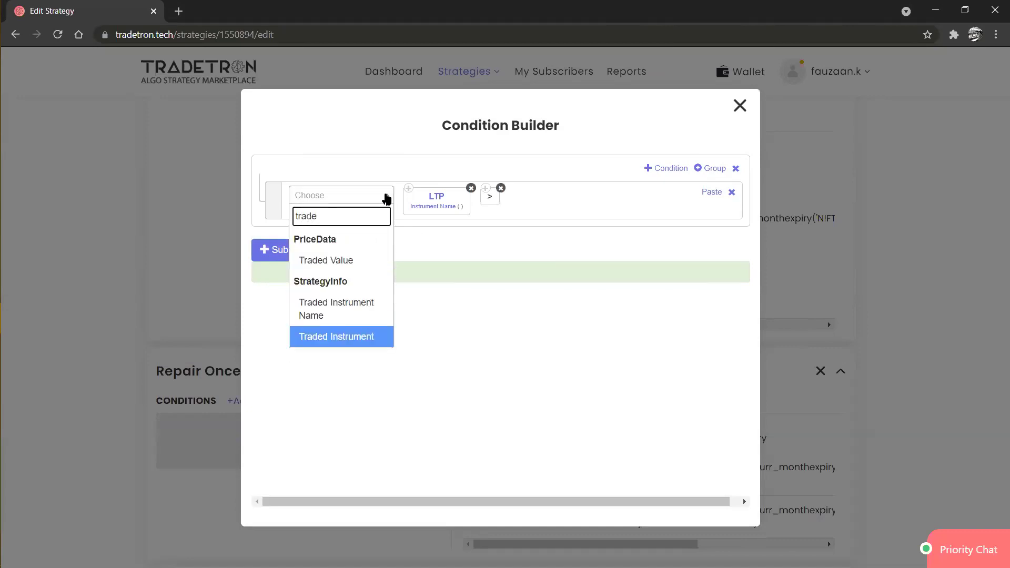
key(Return)
click(376, 284)
key(Down)
key(Return)
key(Tab)
key(Tab)
key(Tab)
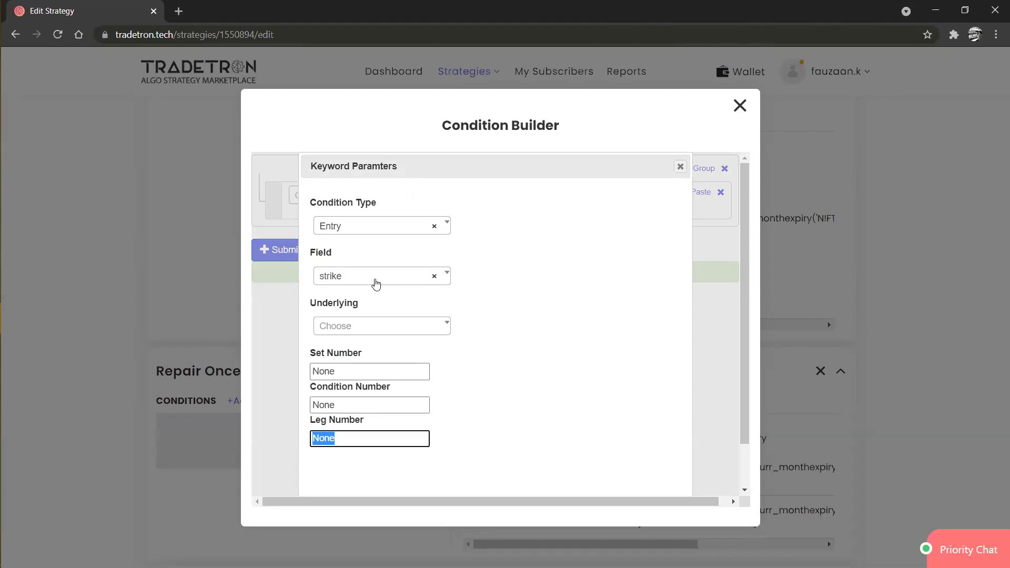
key(Tab)
key(Return)
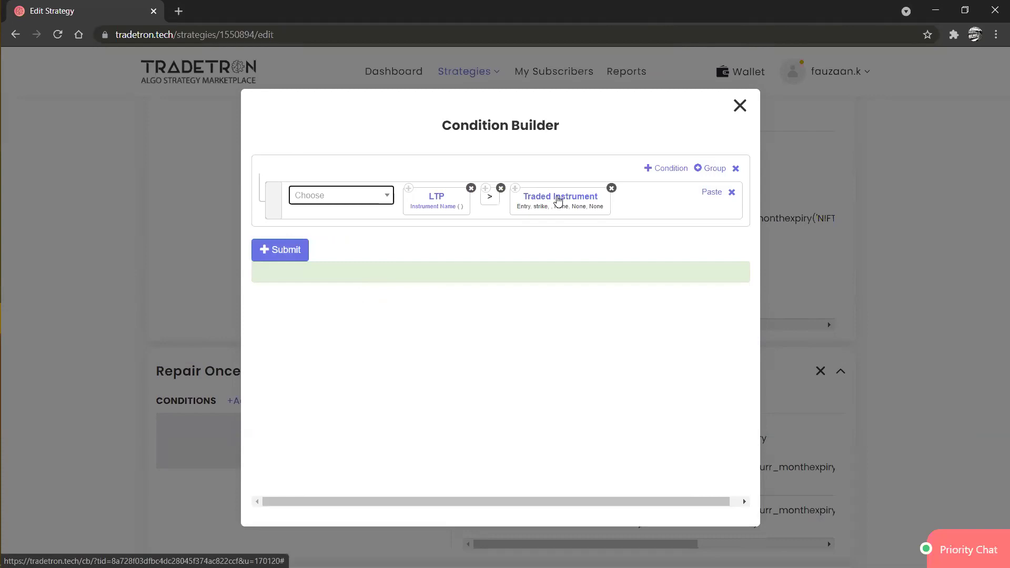
Append + and the Number 100 to the repair condition, and close the condition builder without submitting.
click(381, 194)
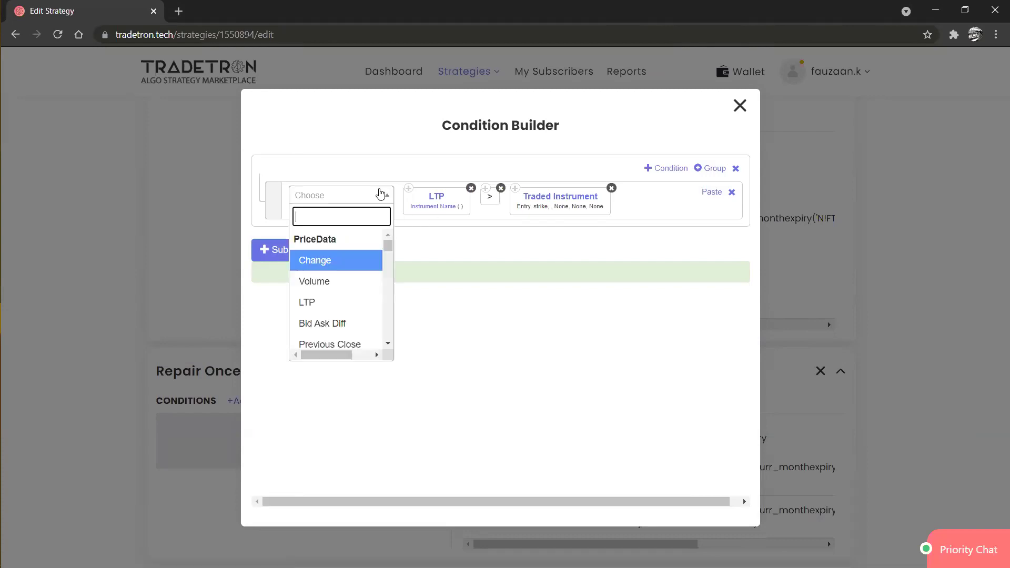
text(+)
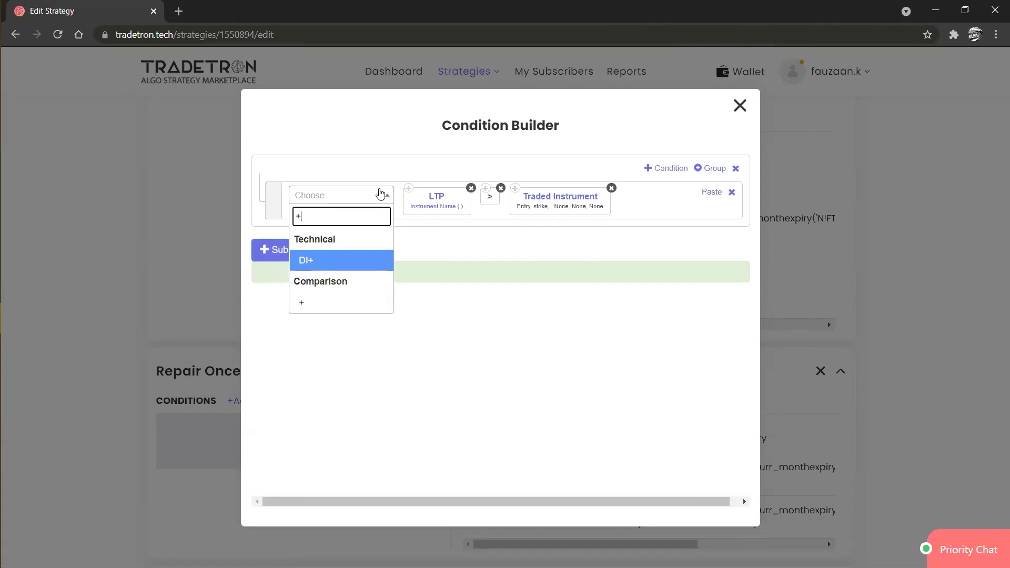
key(Down)
key(Return)
click(380, 194)
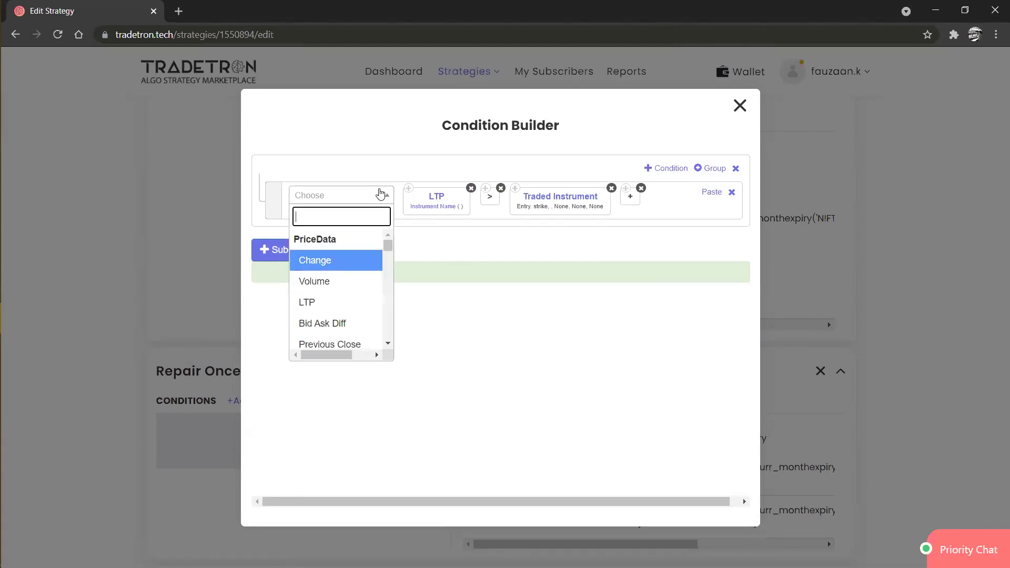
text(num)
key(Down)
key(Down)
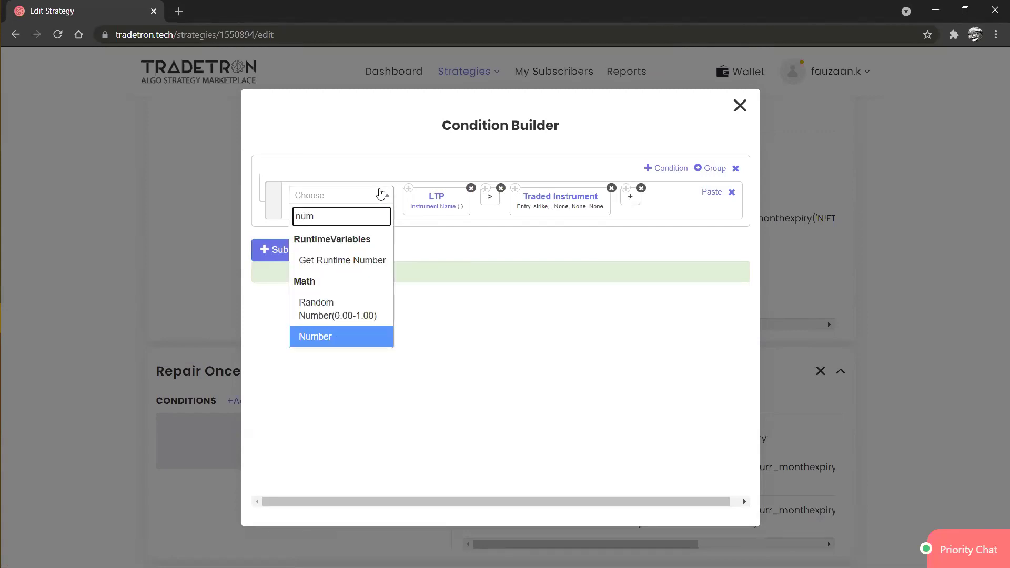
key(Return)
text(100)
key(Tab)
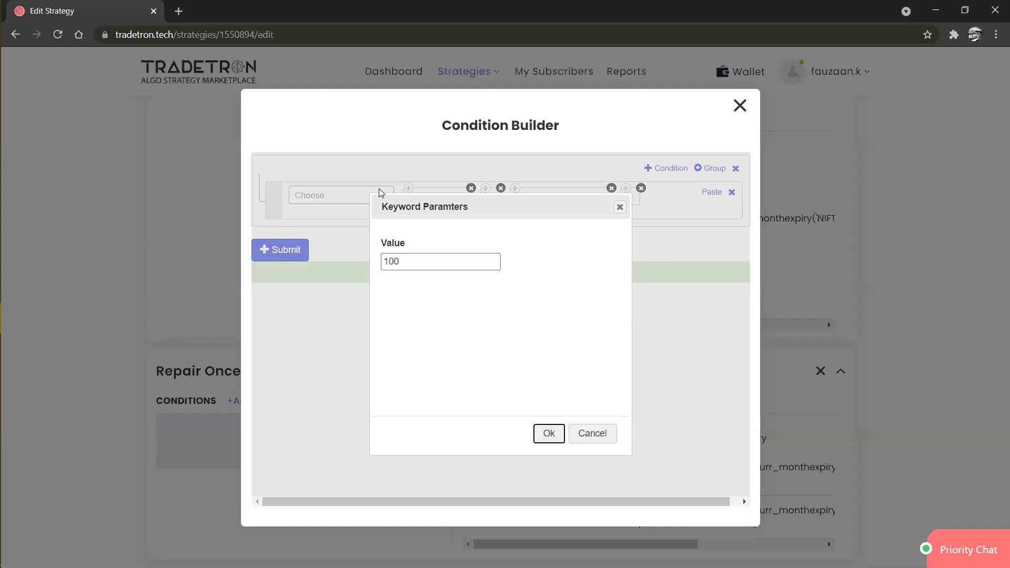
key(Return)
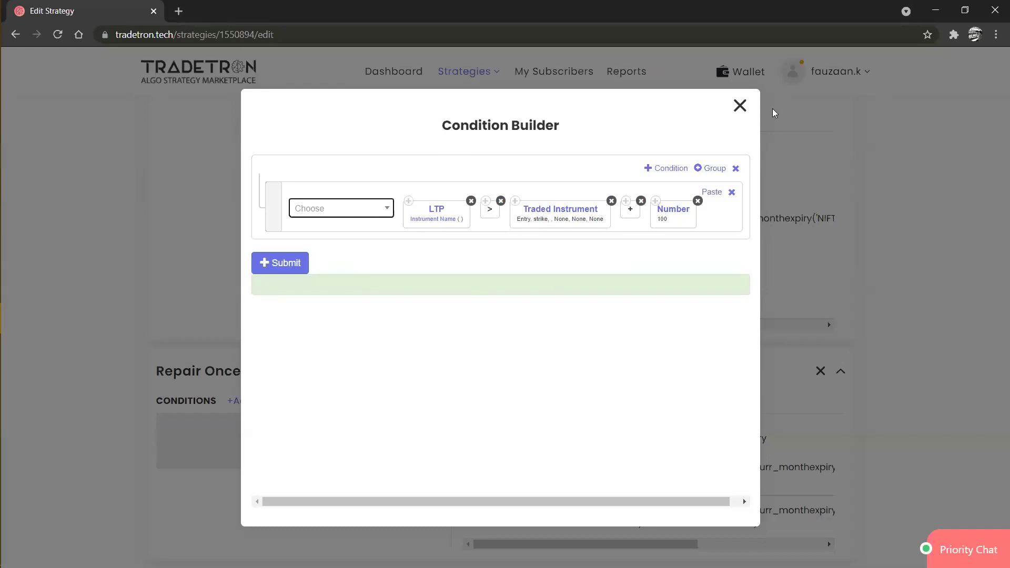
click(740, 106)
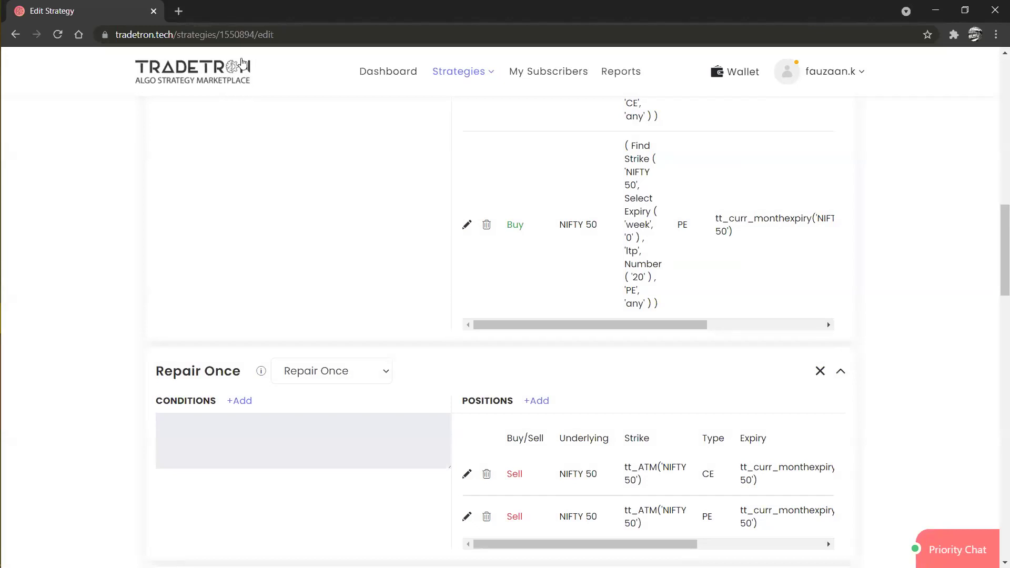
Start a new condition for the Repair Once set with the Position keyword.
key(alt+Tab)
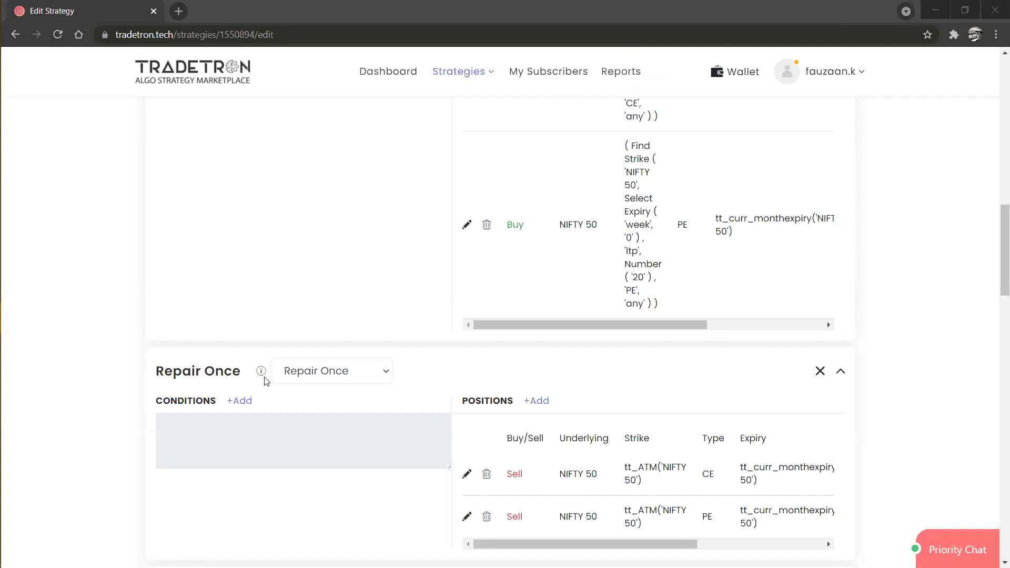
click(238, 402)
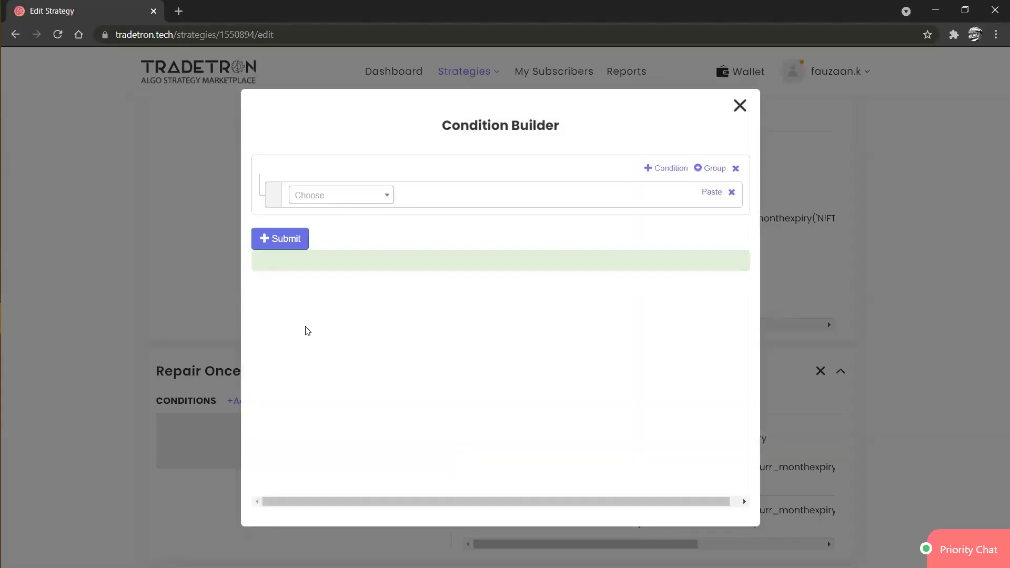
click(371, 203)
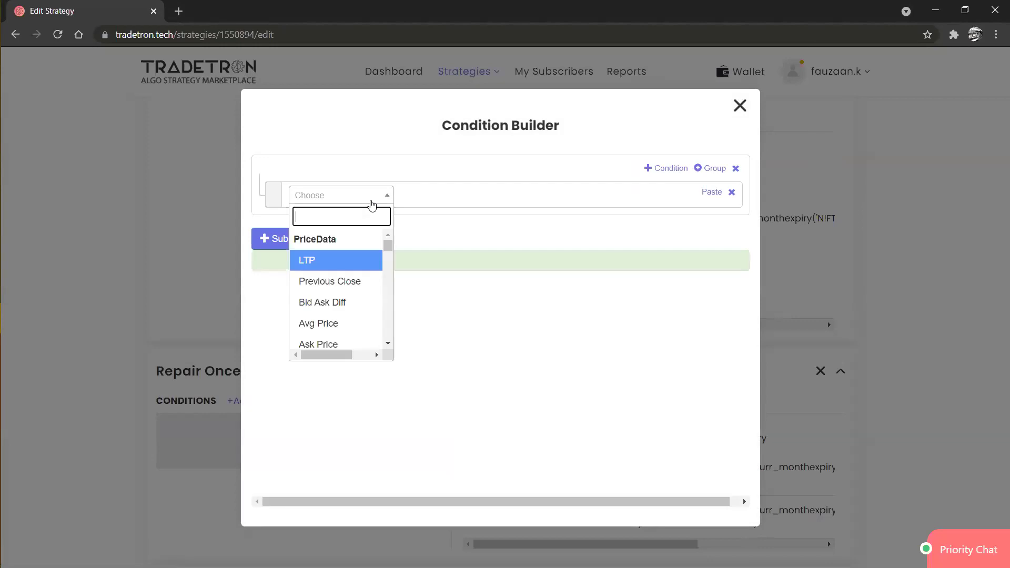
text(posit)
key(Return)
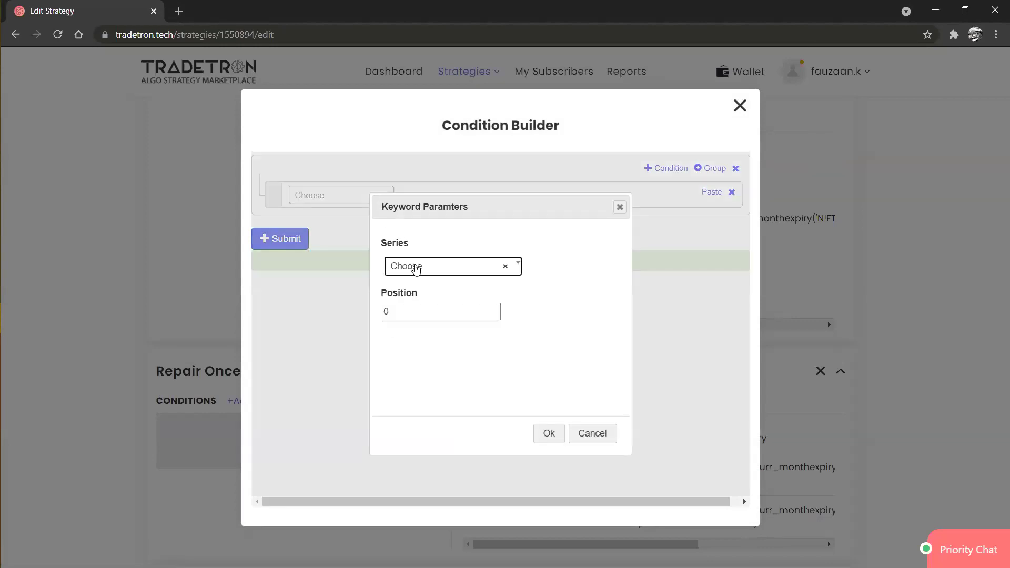
click(416, 266)
text(sm)
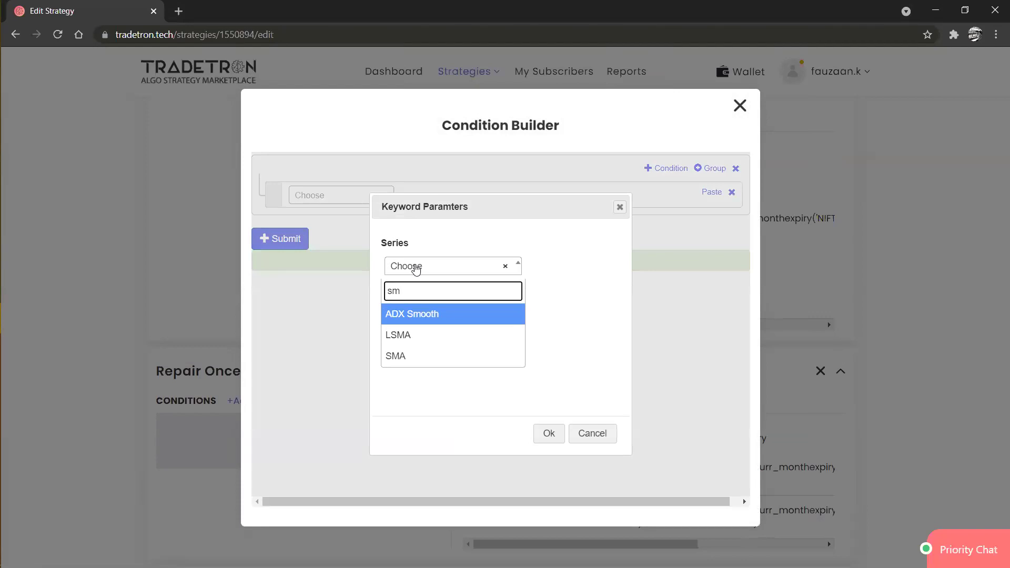
key(Down)
key(Down)
key(Return)
key(Tab)
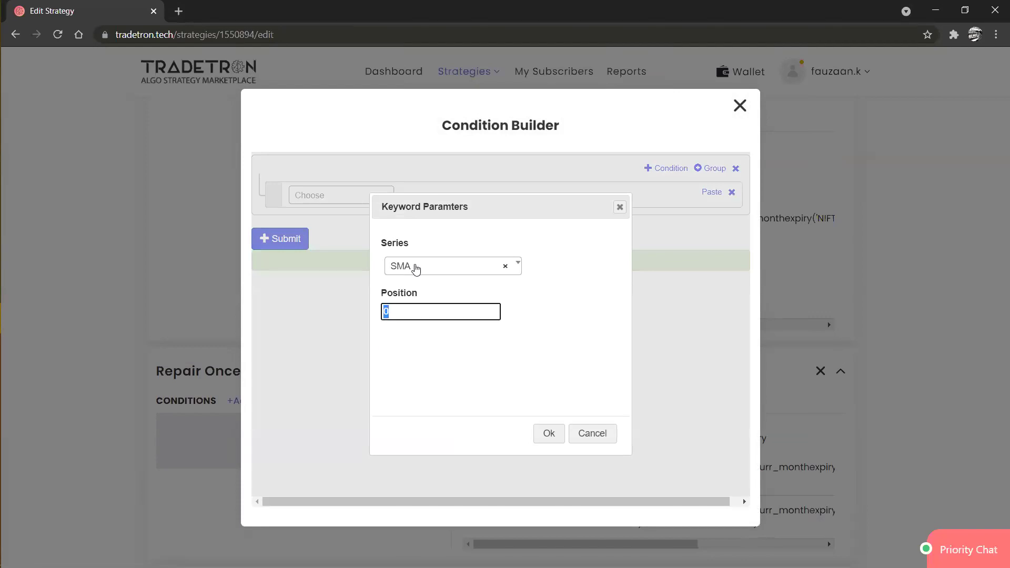
Set the Position keyword's series to Highest High Value and its position to -1, and add it to the condition.
click(416, 266)
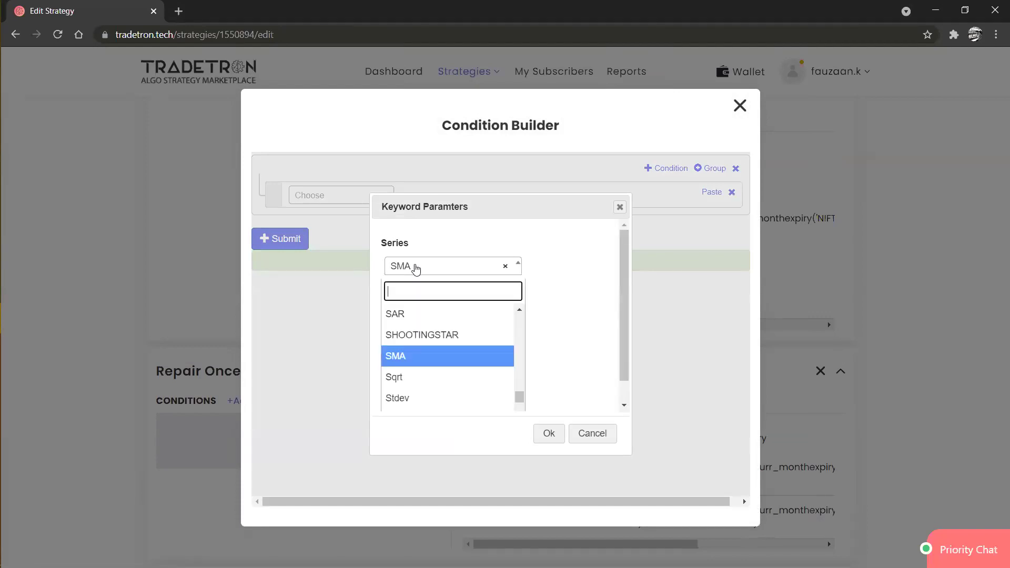
text(hi)
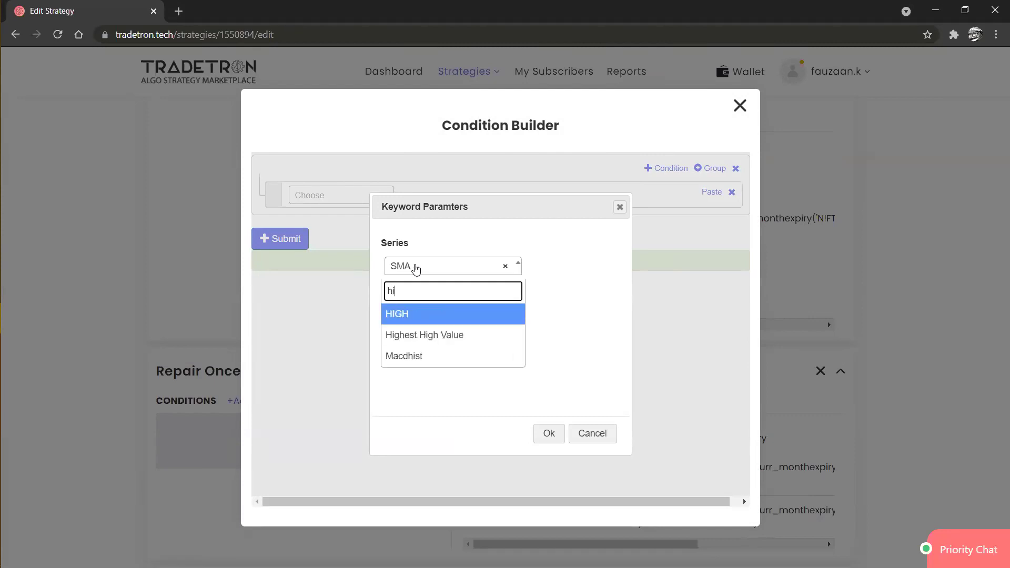
key(Down)
key(Return)
click(423, 317)
double_click(423, 317)
text(-1)
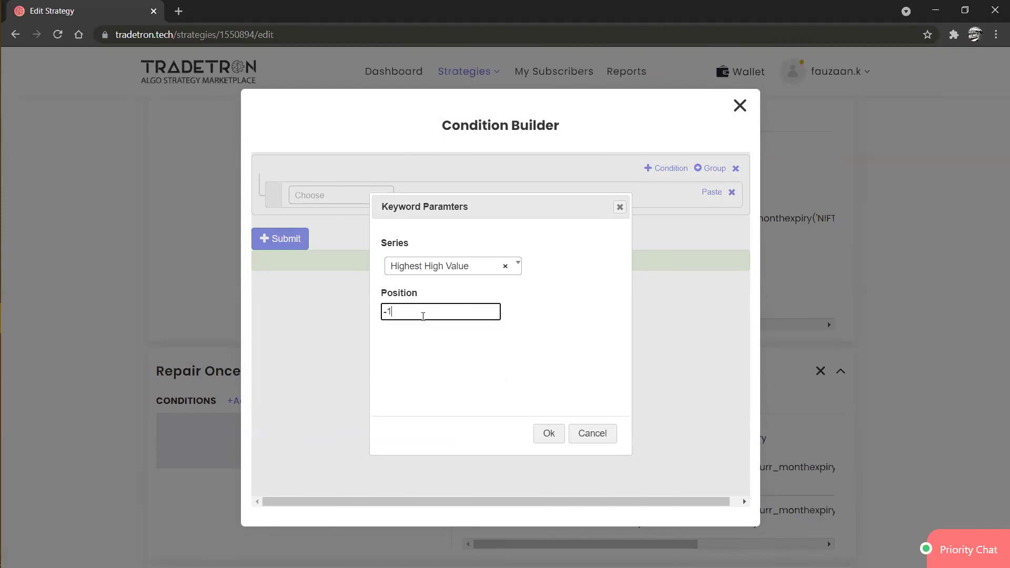
key(Return)
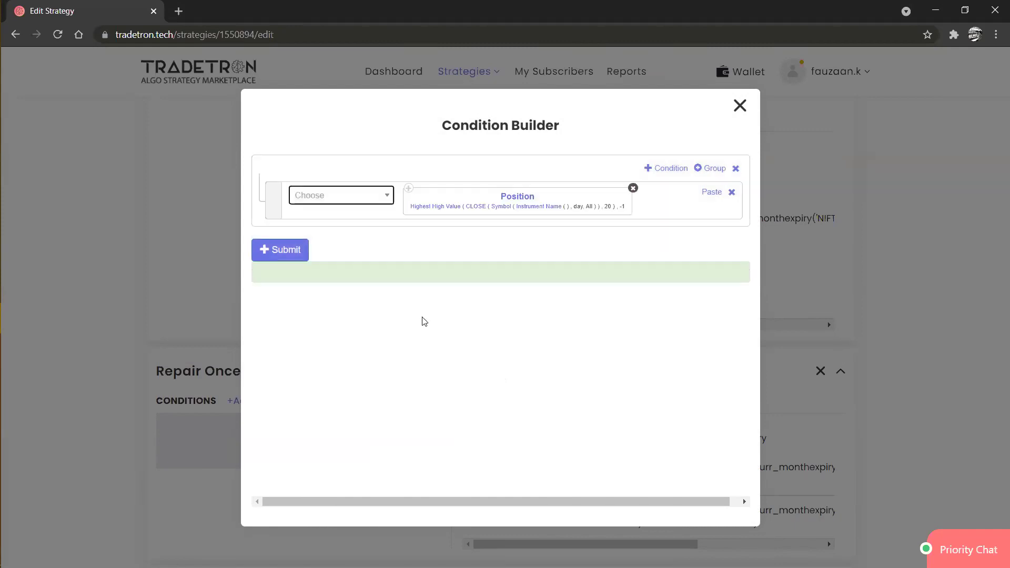
Change the series inside Highest High Value to SMA and set its period to 3.
click(442, 208)
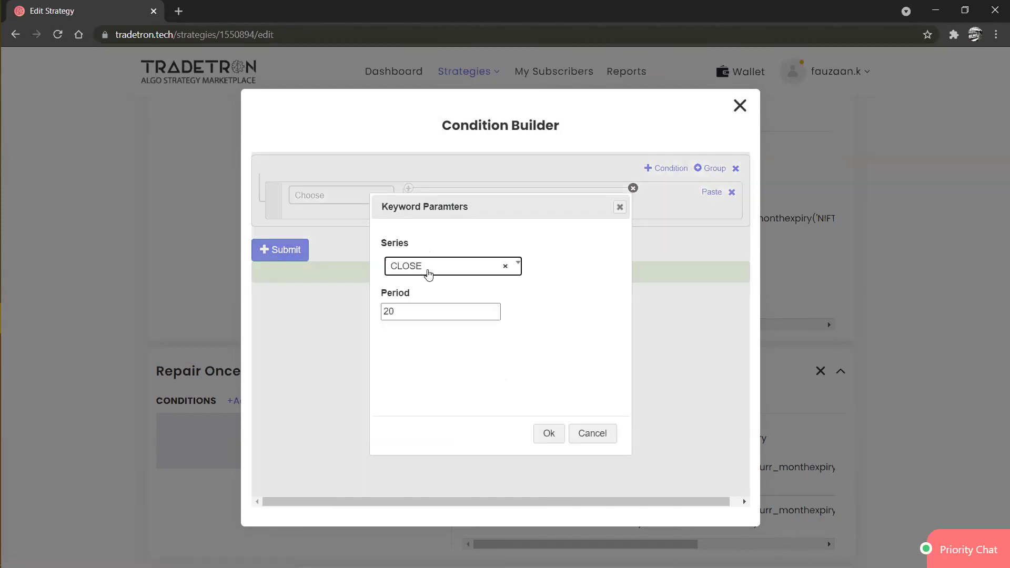
click(429, 267)
text(sm)
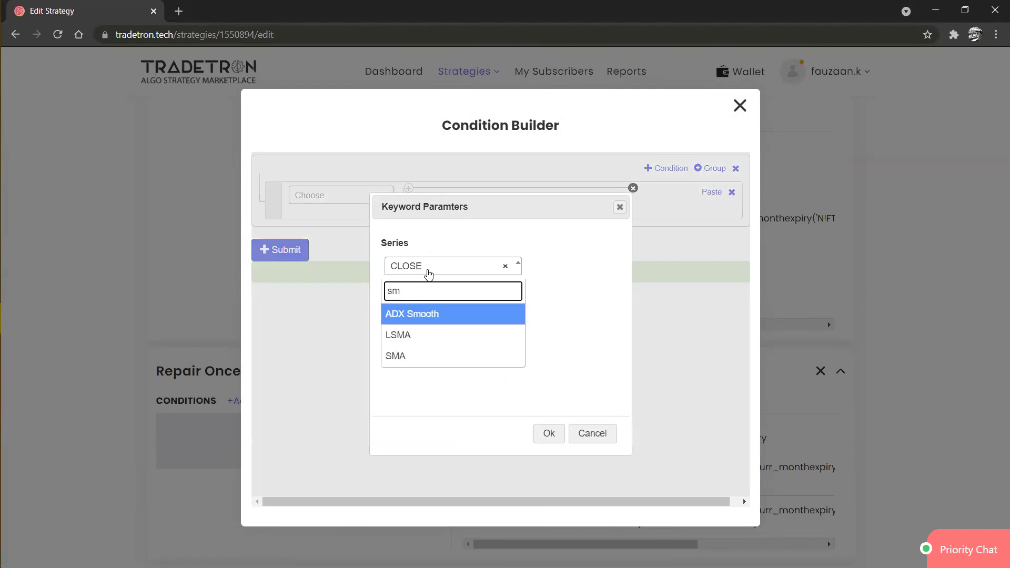
key(Down)
key(Down)
key(Return)
key(Tab)
key(Tab)
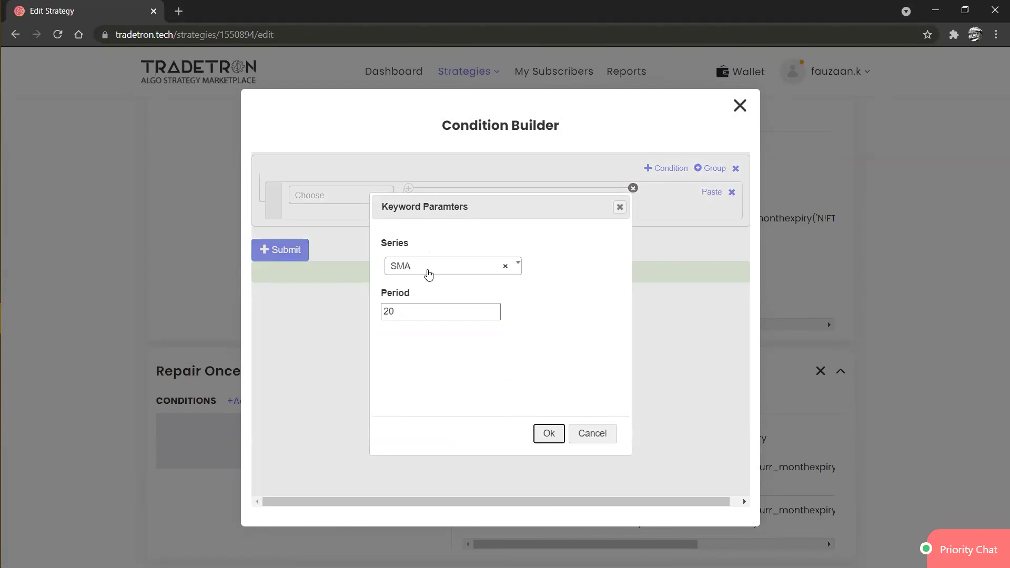
double_click(423, 311)
text(3)
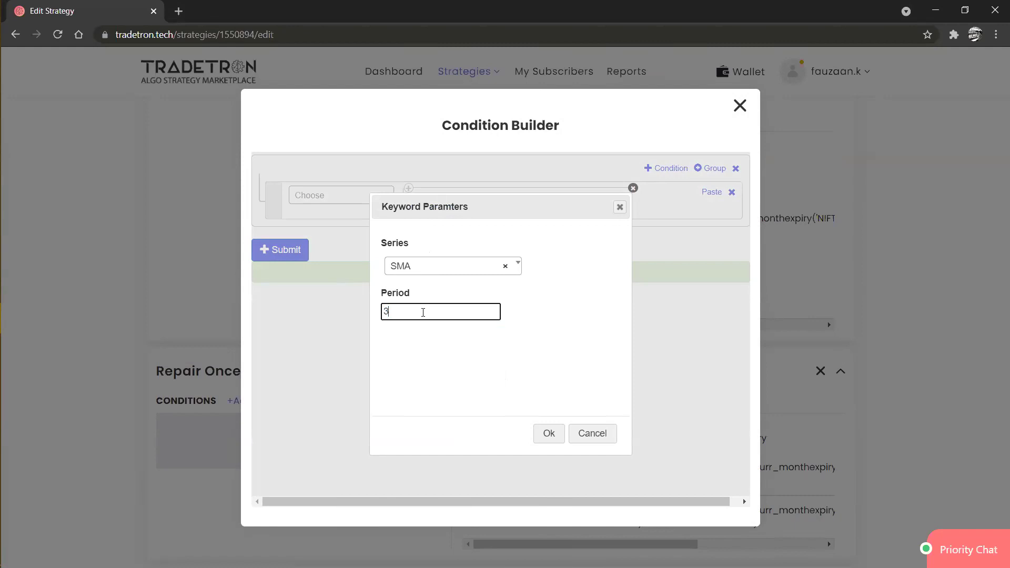
key(Tab)
key(Return)
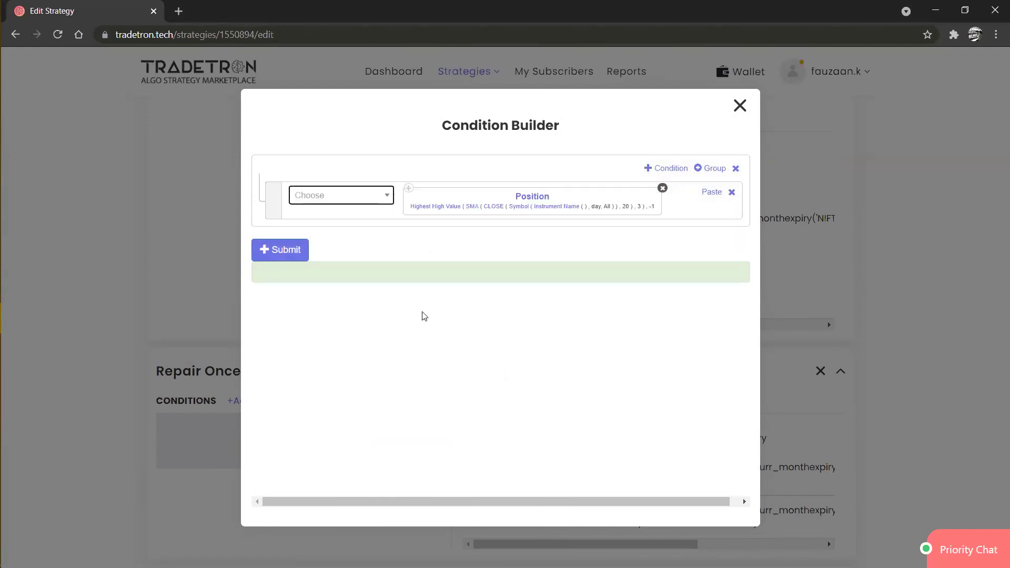
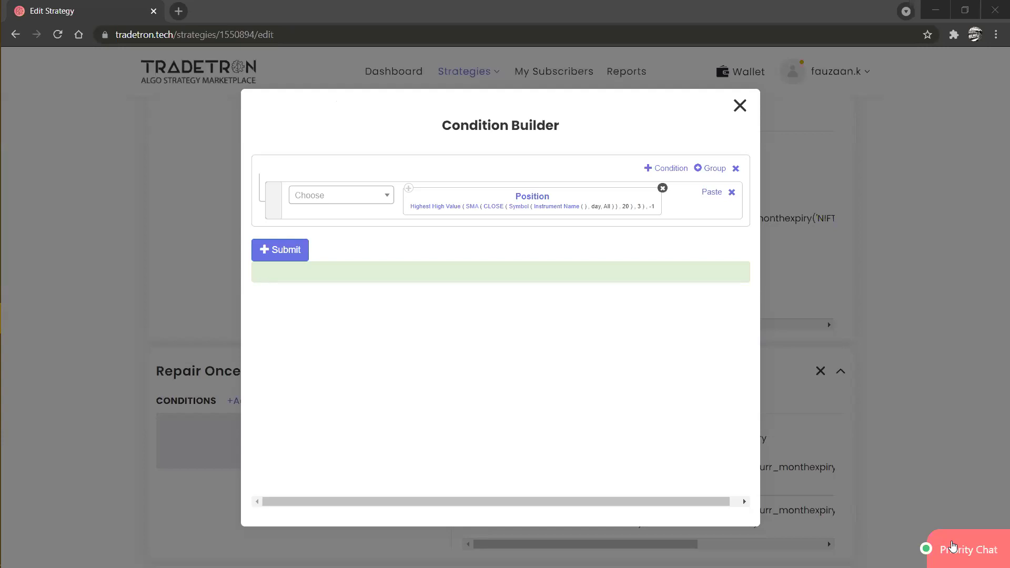
View the support chat window and close it again.
click(953, 548)
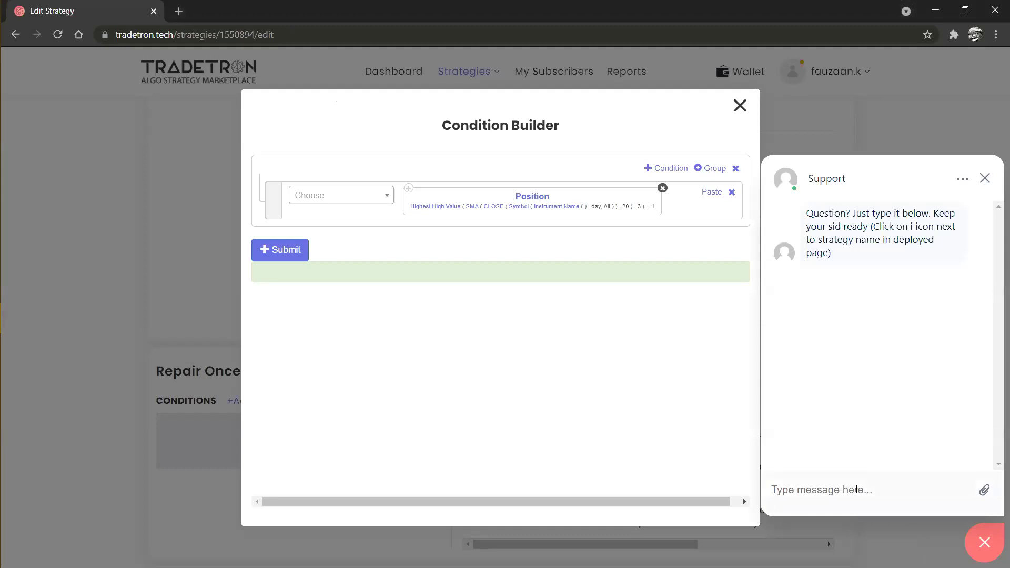
click(985, 179)
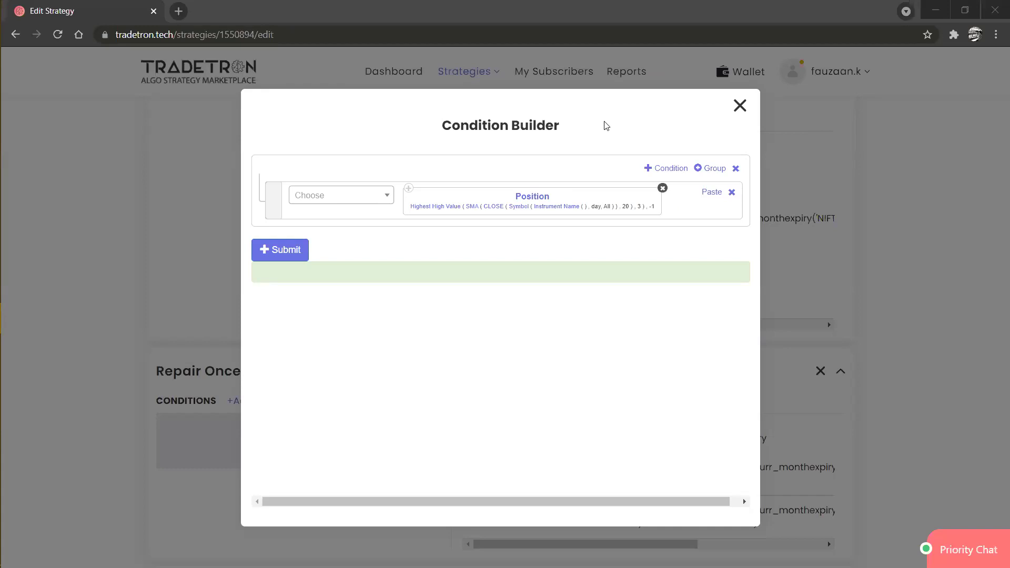
Add a second AND condition with the LTP keyword for Traded Instrument Name, followed by the > operator.
click(671, 170)
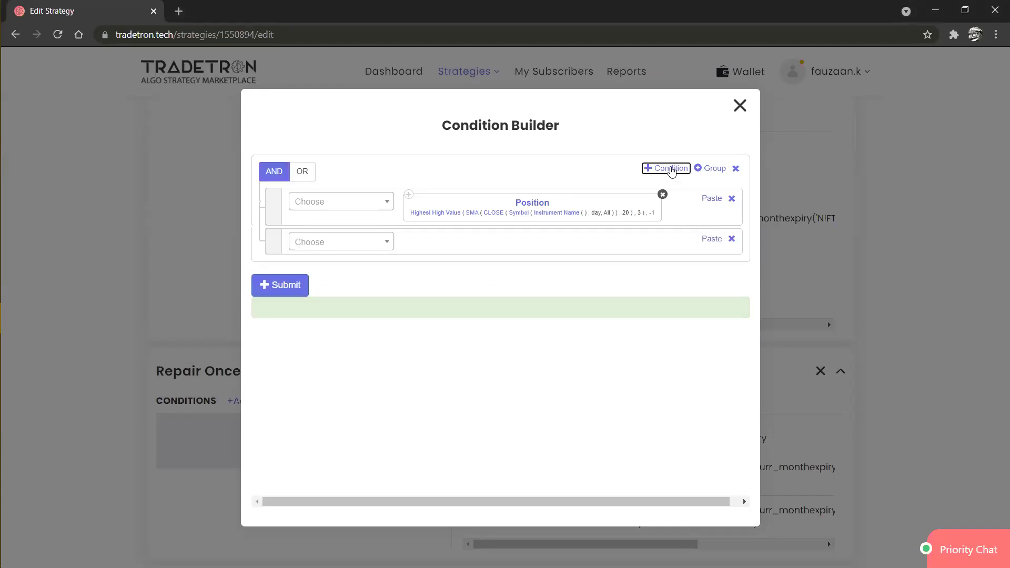
click(378, 246)
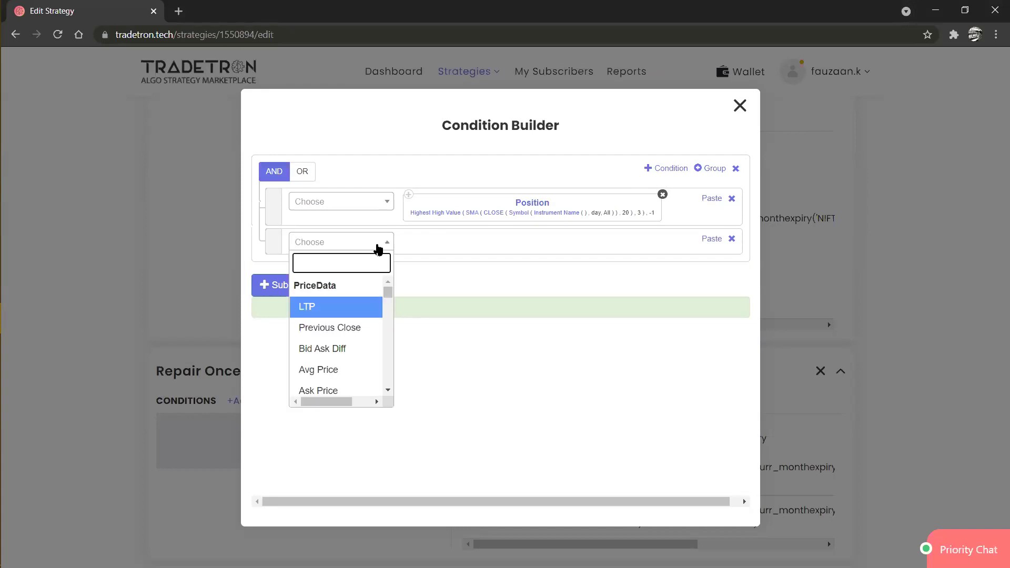
key(Return)
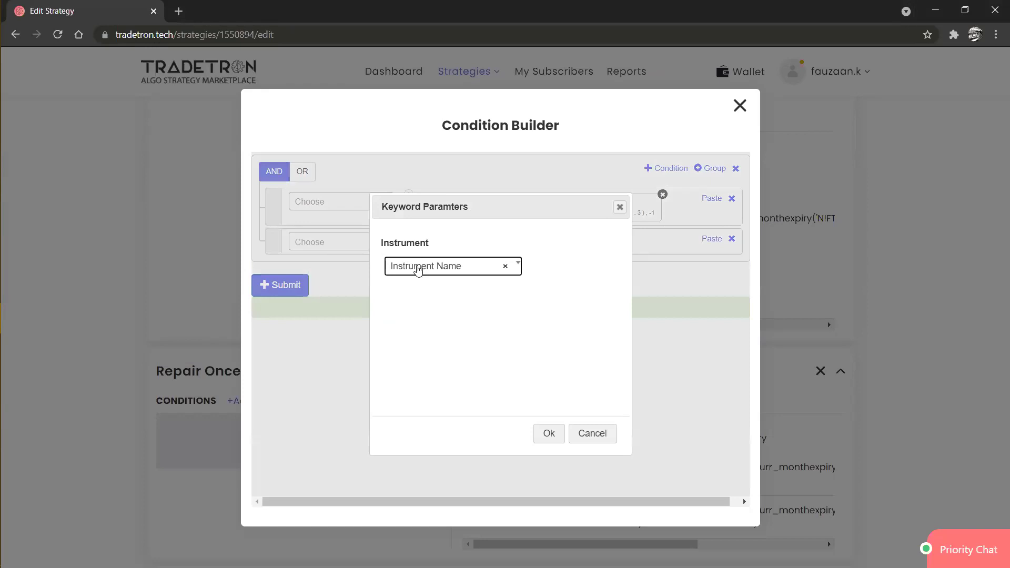
click(418, 269)
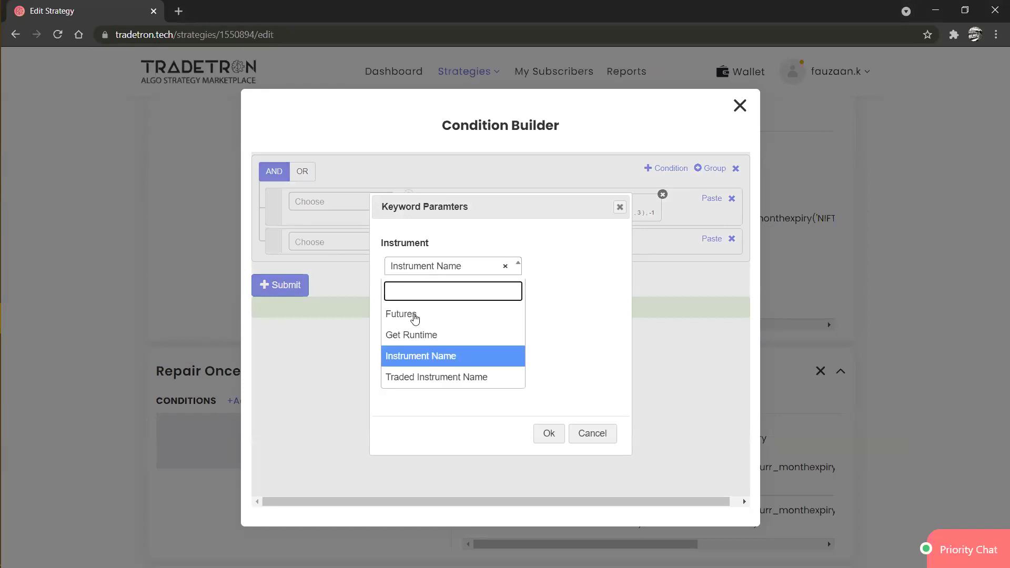
click(425, 378)
click(544, 441)
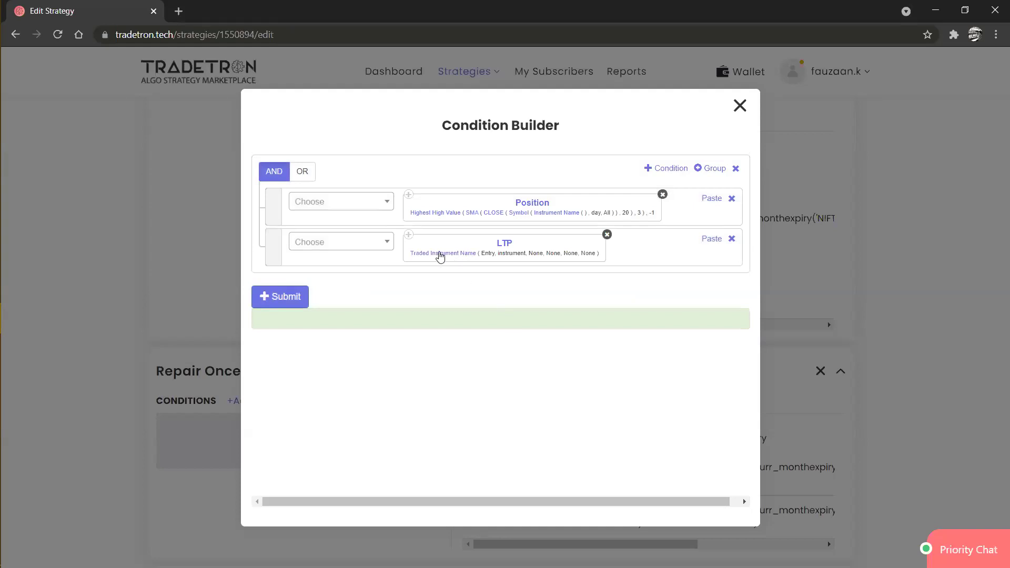
click(350, 243)
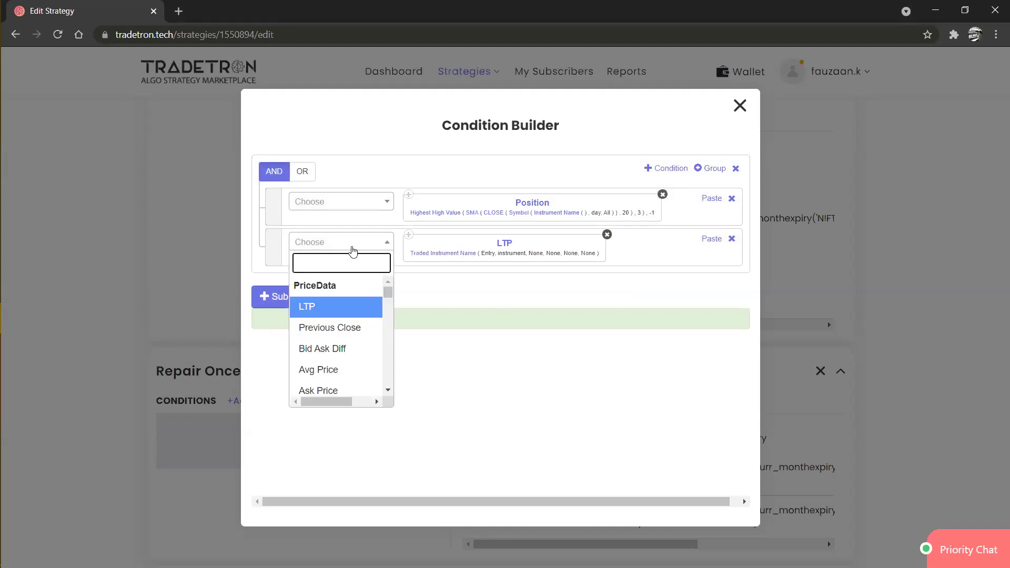
text(>)
key(Return)
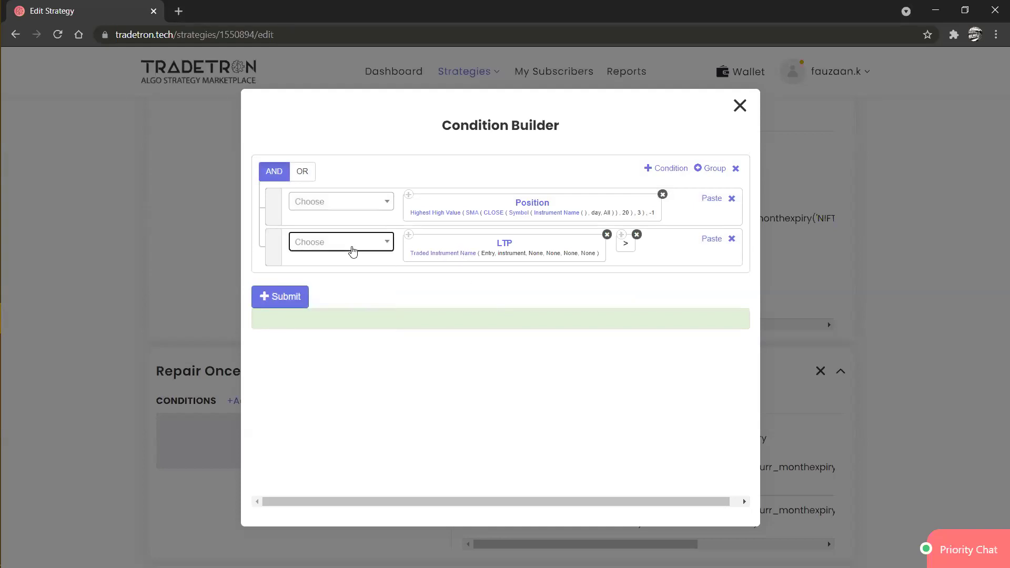
Append the Traded Instrument keyword to the second condition with type Entry, field price and underlying NIFTY 50.
click(353, 252)
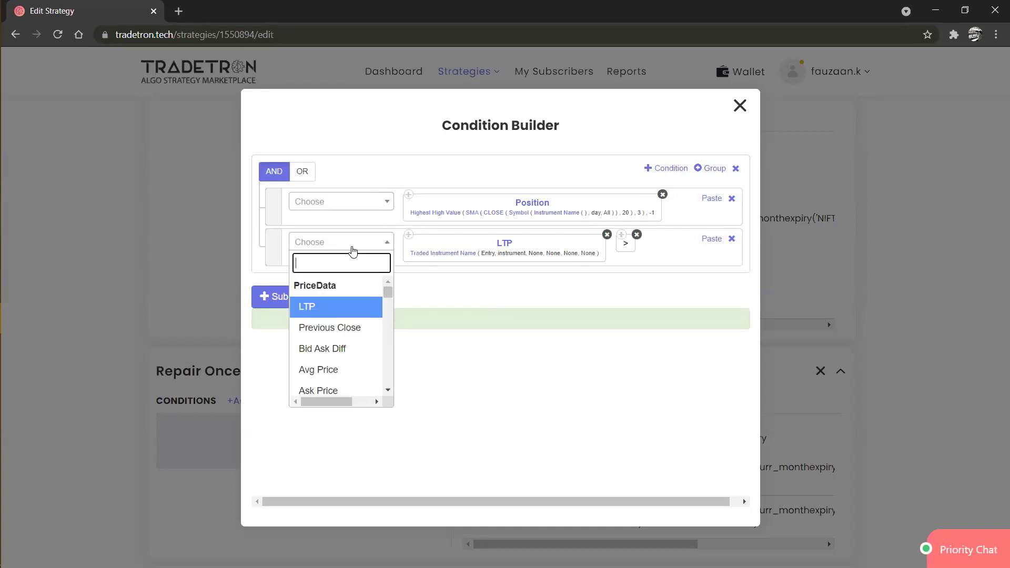
text(trade)
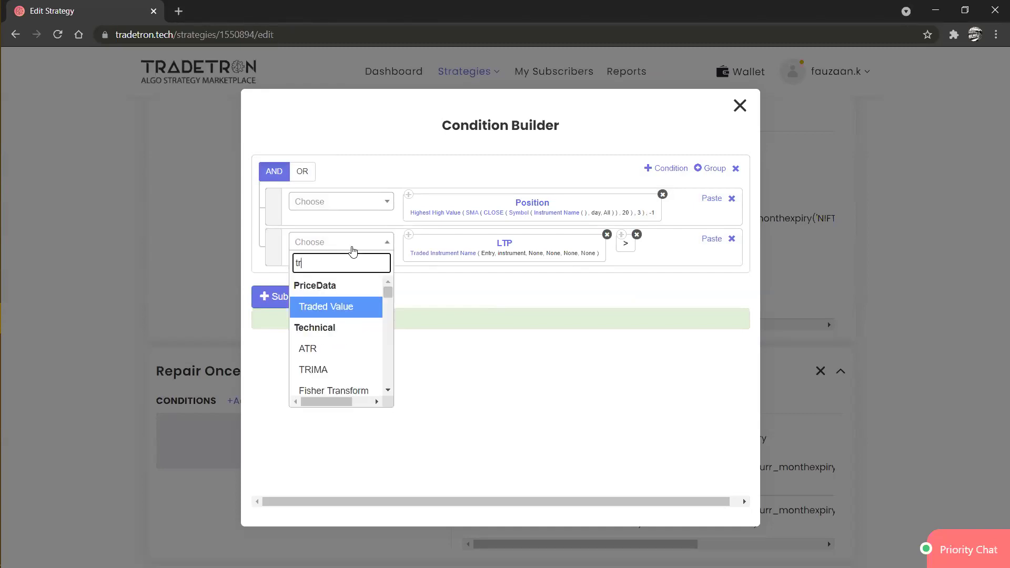
key(Down)
key(Down)
key(Return)
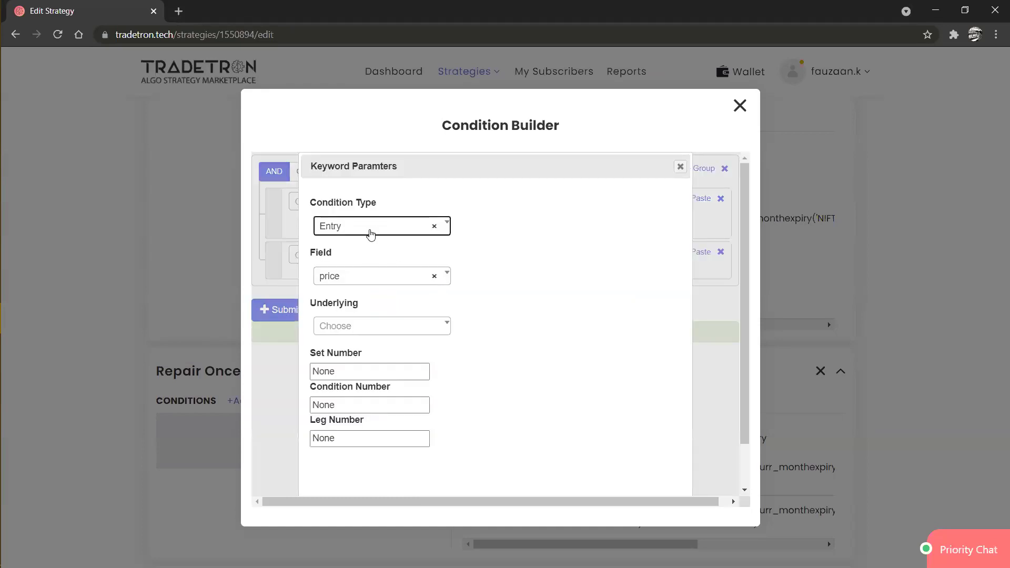
click(369, 326)
click(370, 327)
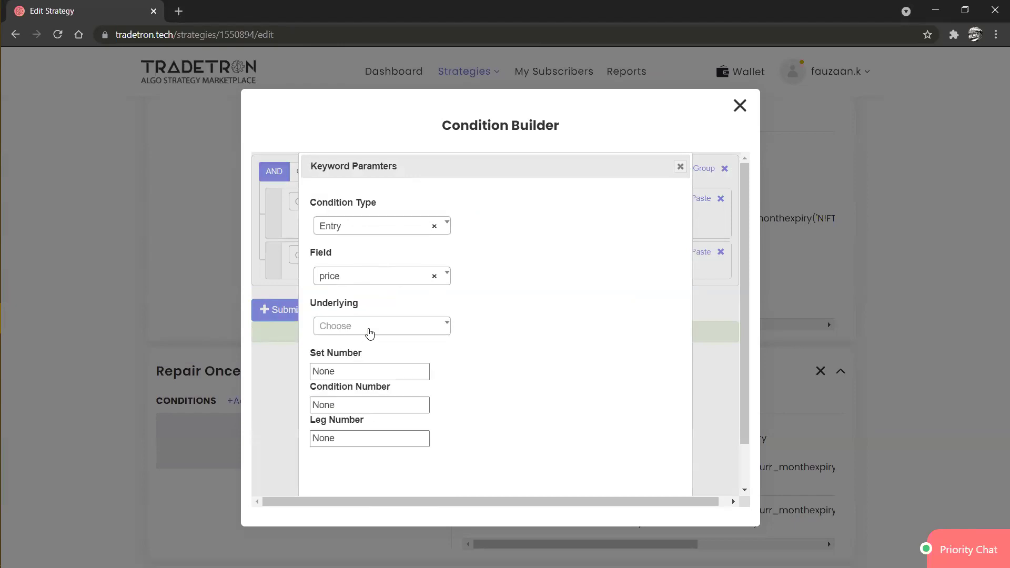
click(370, 331)
text(nifty 50)
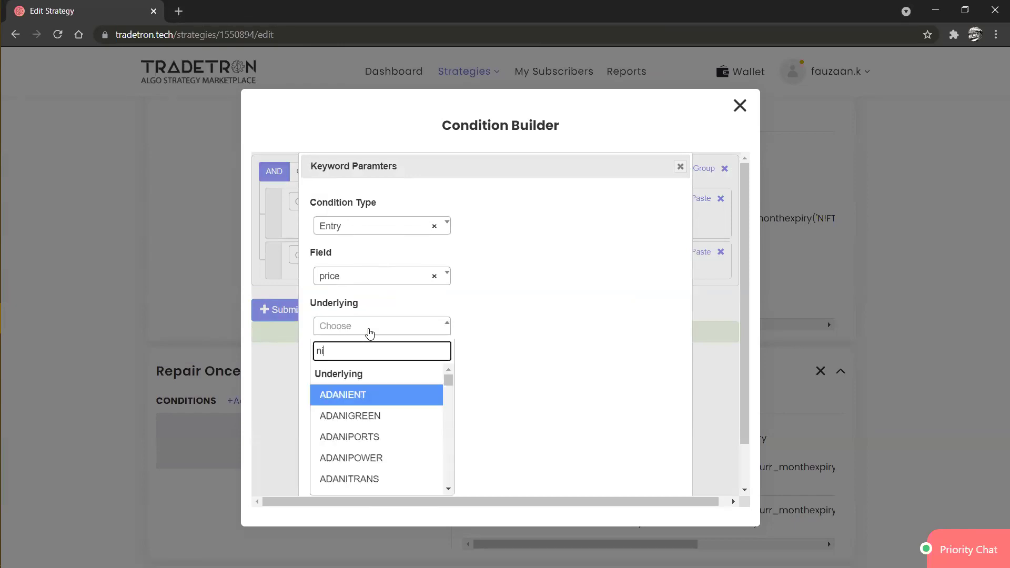
key(Return)
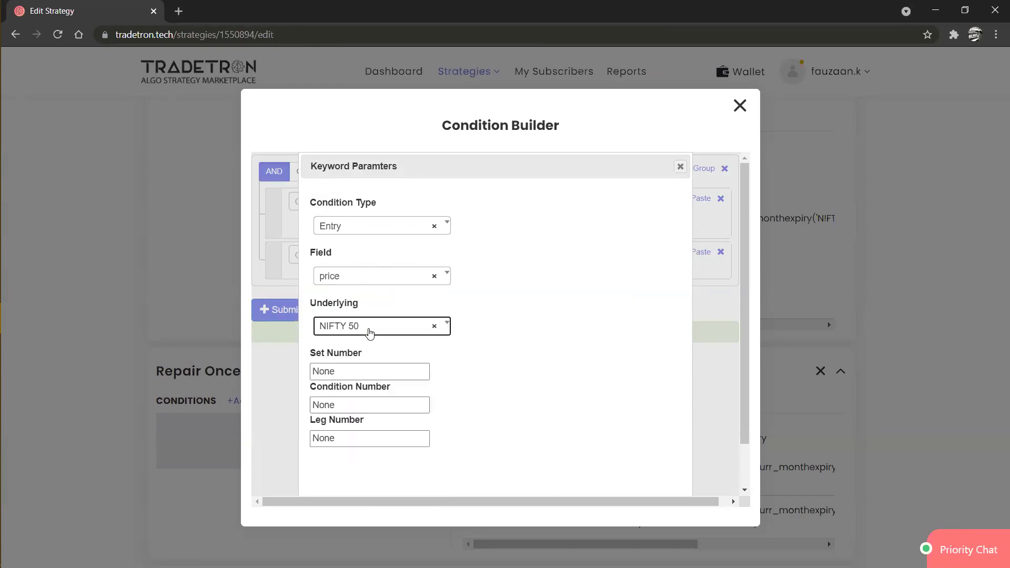
Set the Traded Instrument keyword's set, condition and leg numbers to 1 and accept its parameters.
double_click(366, 371)
text(1)
key(Tab)
text(1)
key(Tab)
text(1)
scroll(368, 375, down, 1)
key(Return)
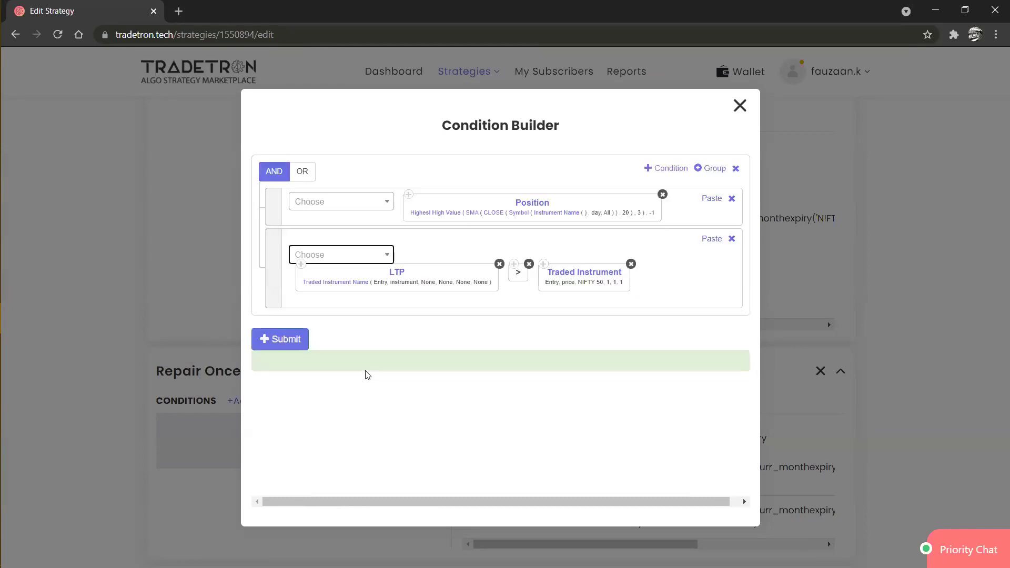
Open the parameters of the Traded Instrument Name keyword inside LTP and set its underlying to NIFTY 50.
click(360, 283)
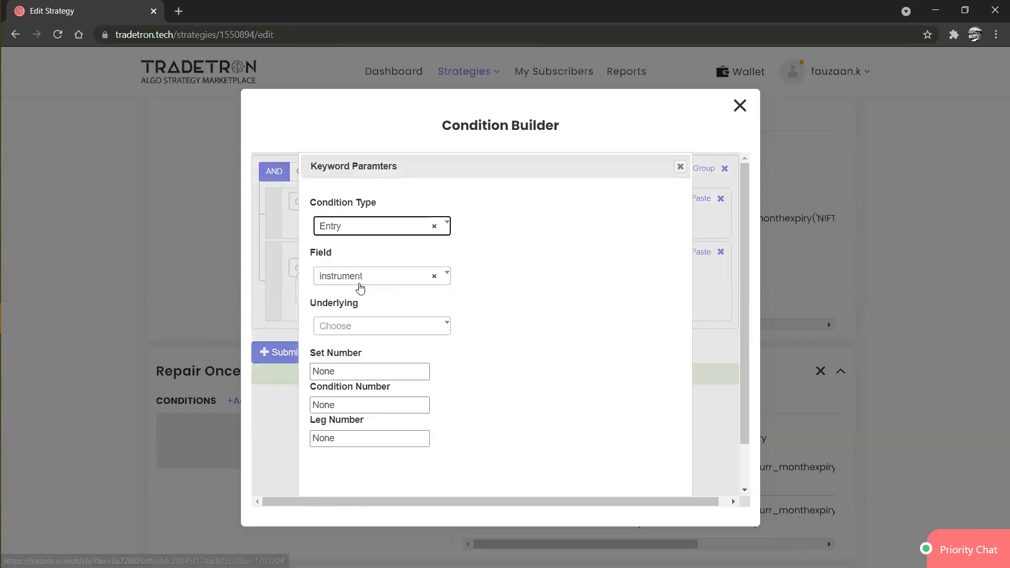
click(357, 332)
text(nifty)
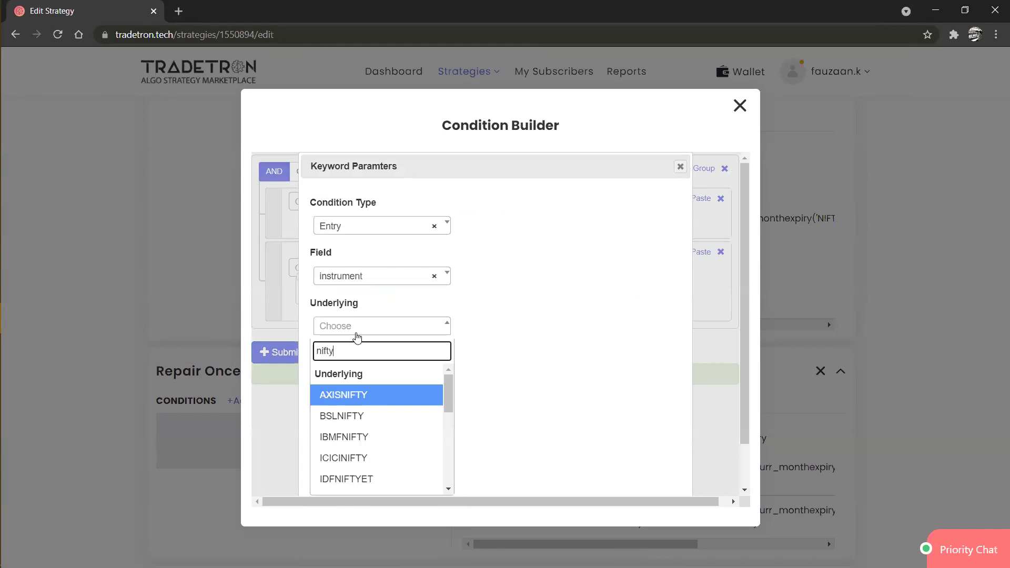
key(Return)
click(363, 366)
key(Tab)
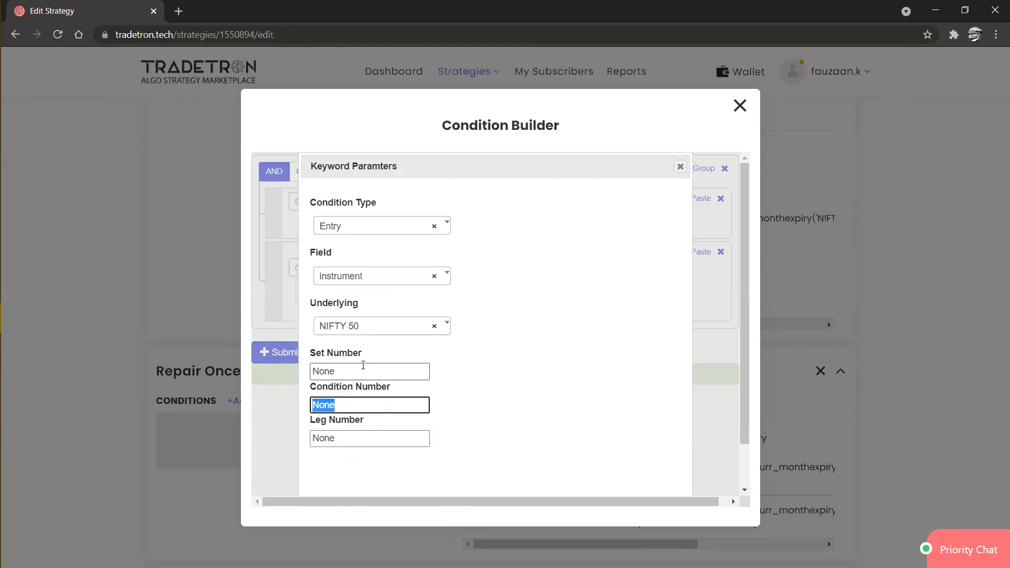
Set the Traded Instrument Name keyword's set, condition and leg numbers to 1 and accept its parameters.
click(364, 371)
text(1)
key(Tab)
text(1)
key(Tab)
text(1)
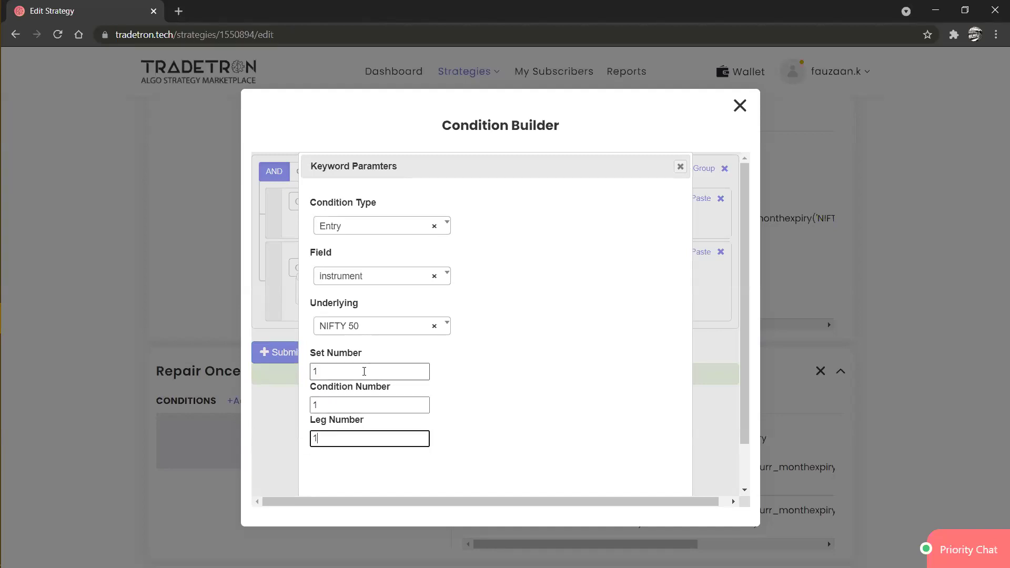
scroll(365, 374, down, 1)
key(Return)
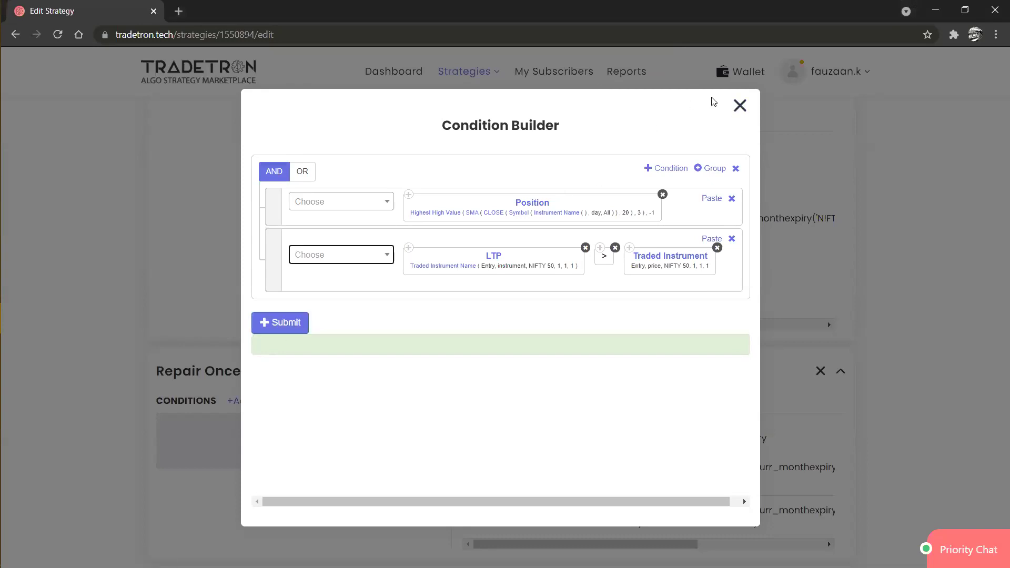
Close the Condition Builder without submitting the repair conditions and go back to the Entry section of the first set.
click(740, 107)
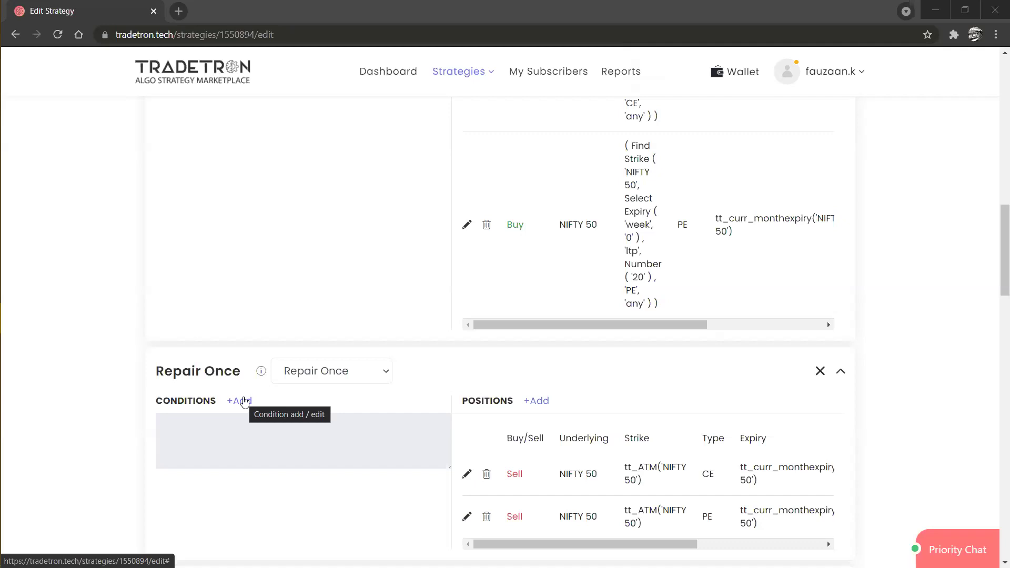
click(244, 403)
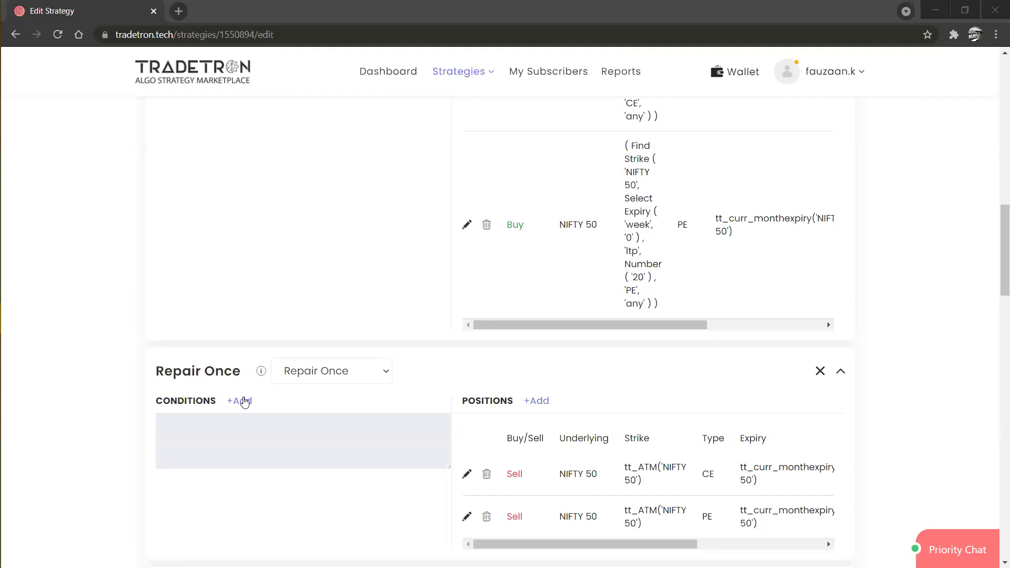
scroll(303, 282, up, 3)
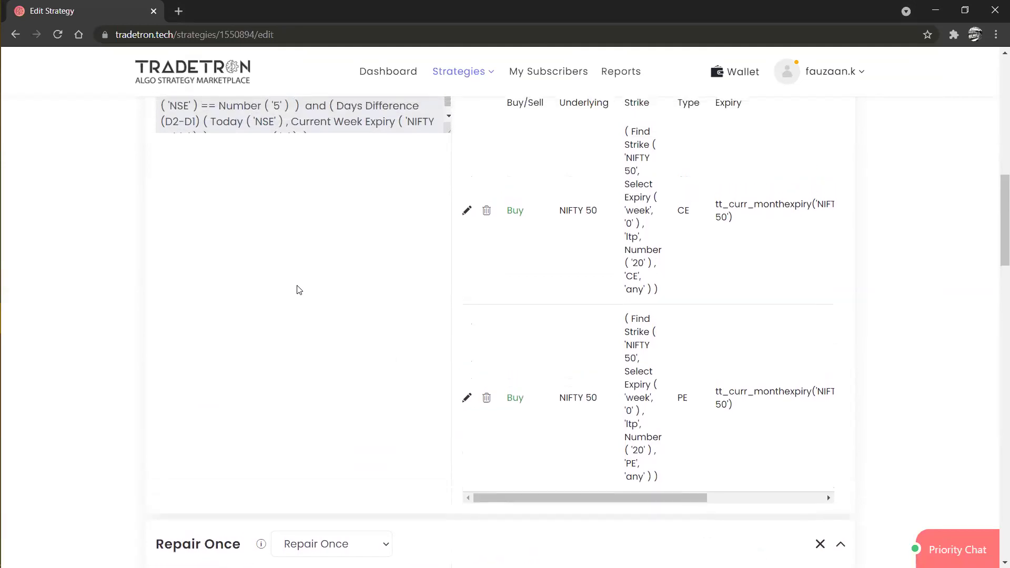
scroll(299, 290, up, 2)
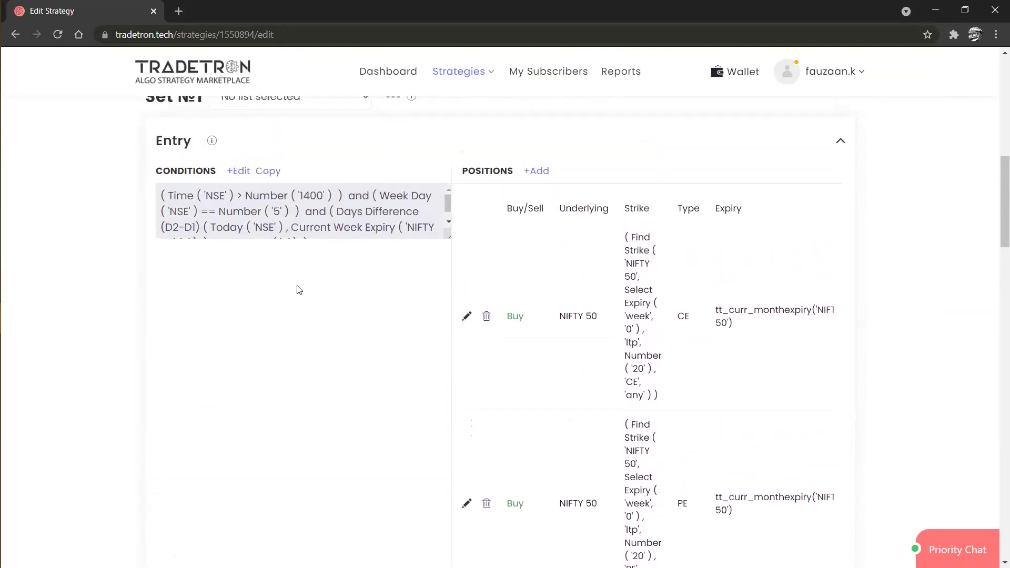